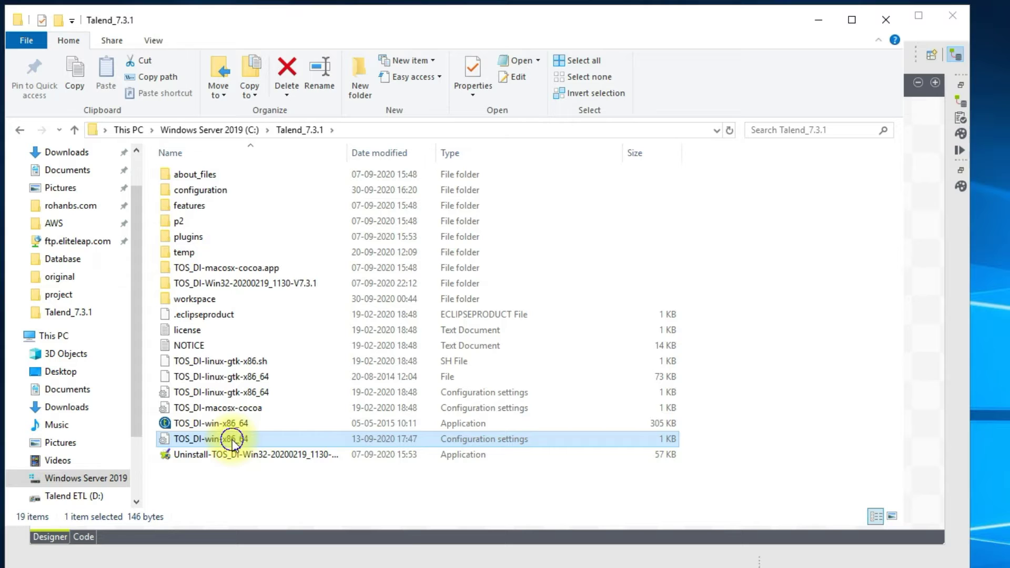
Open the TOS_DI-win-x86_64 configuration settings file in Notepad and examine its -vmargs, -Xms and -Xmx lines
{"action": "mouse_move", "coordinate": [293, 544]}
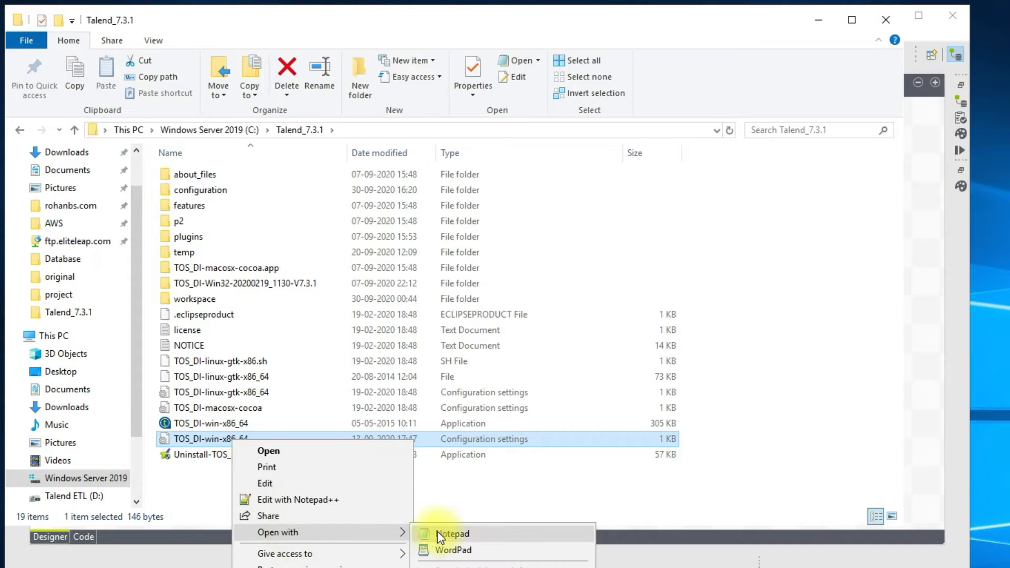
{"action": "left_click", "coordinate": [440, 532]}
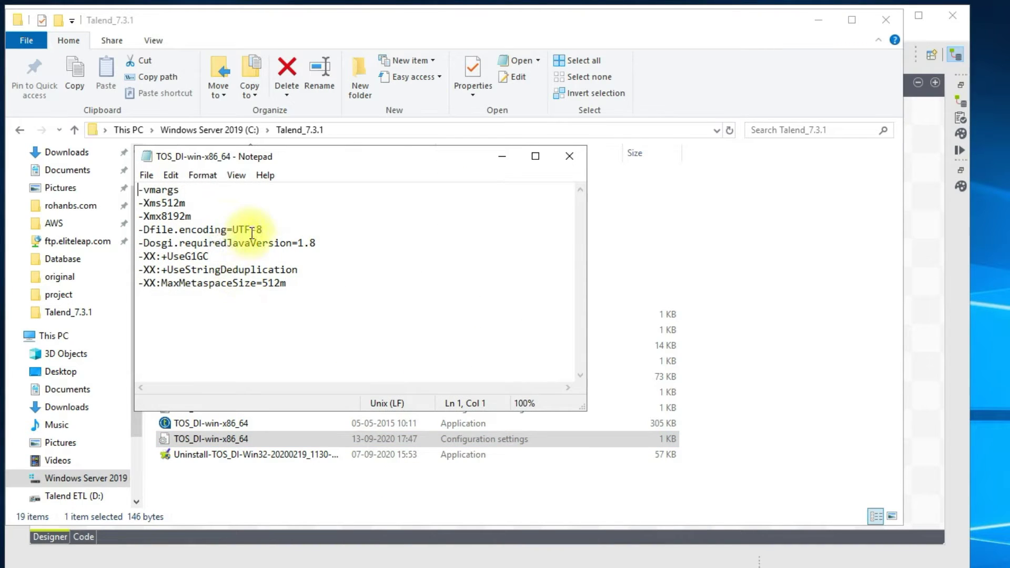
{"action": "left_click_drag", "start_coordinate": [194, 217], "coordinate": [102, 172]}
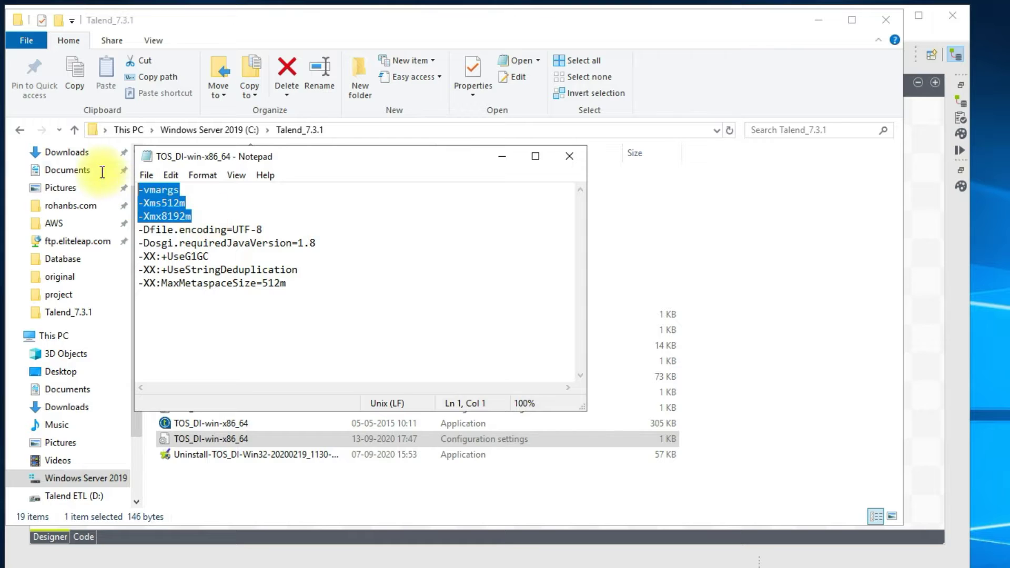
{"action": "left_click", "coordinate": [181, 205]}
{"action": "left_click_drag", "start_coordinate": [187, 204], "coordinate": [138, 205]}
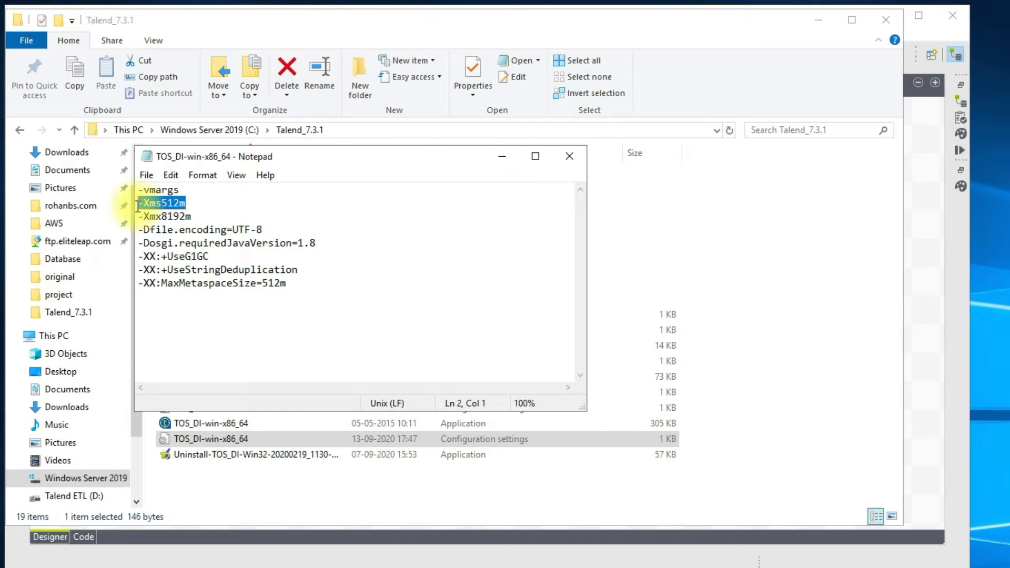
{"action": "left_click_drag", "start_coordinate": [200, 216], "coordinate": [138, 216]}
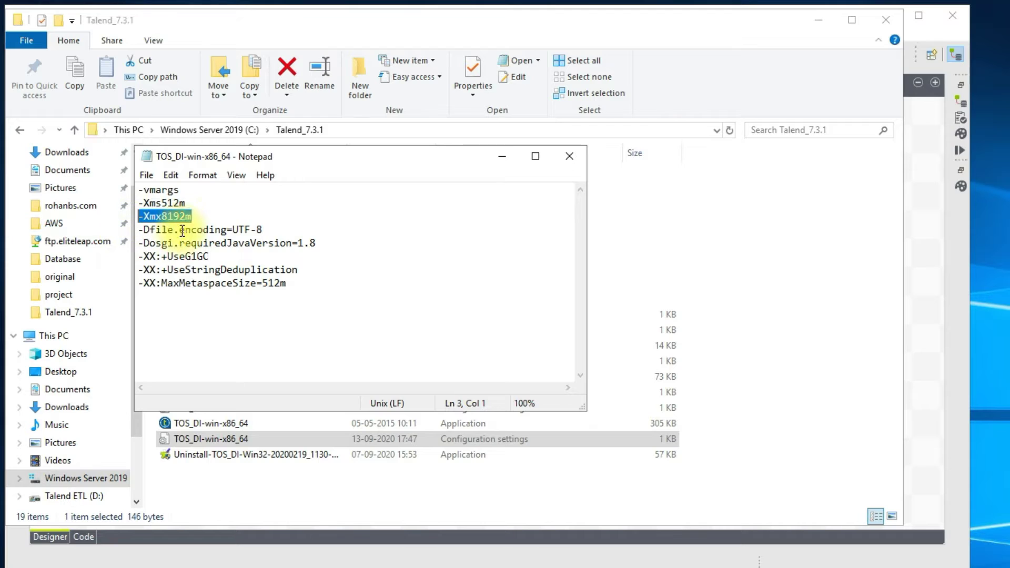
Examine the maximum heap value on the -Xmx line, close the file unchanged and put the Talend_7.3.1 folder window away
{"action": "left_click", "coordinate": [163, 216]}
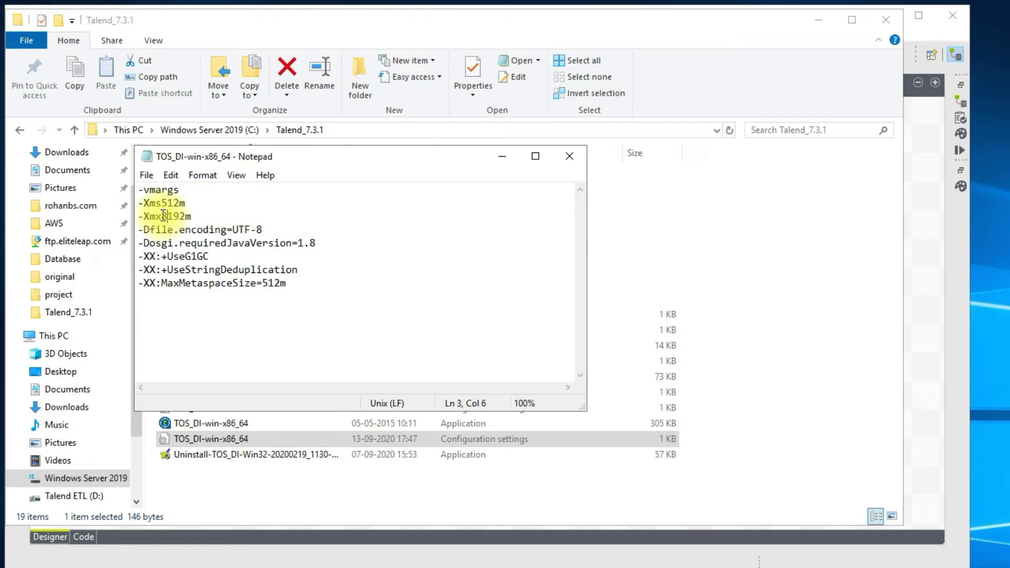
{"action": "left_click_drag", "start_coordinate": [161, 216], "coordinate": [185, 218]}
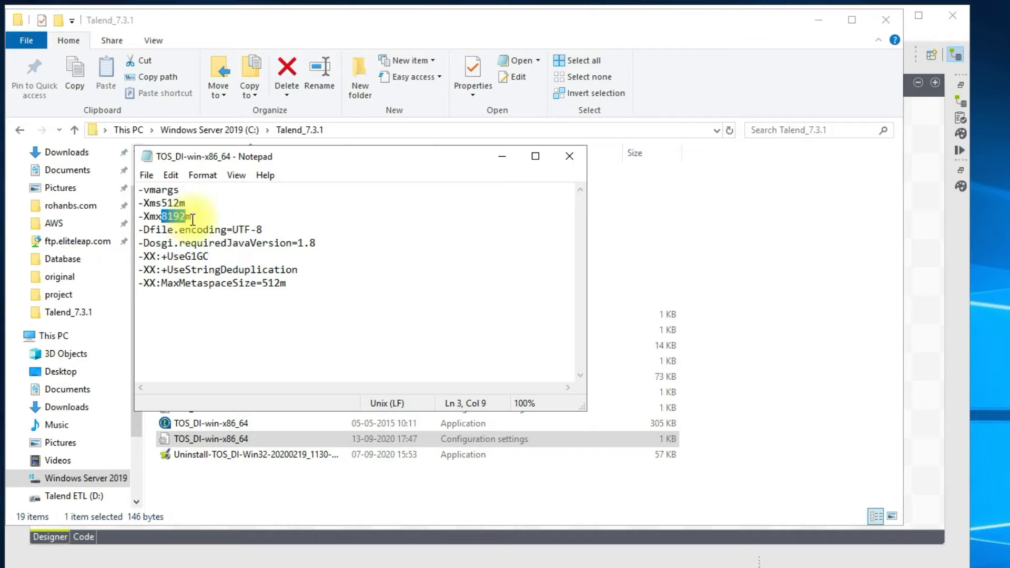
{"action": "left_click_drag", "start_coordinate": [192, 216], "coordinate": [107, 201]}
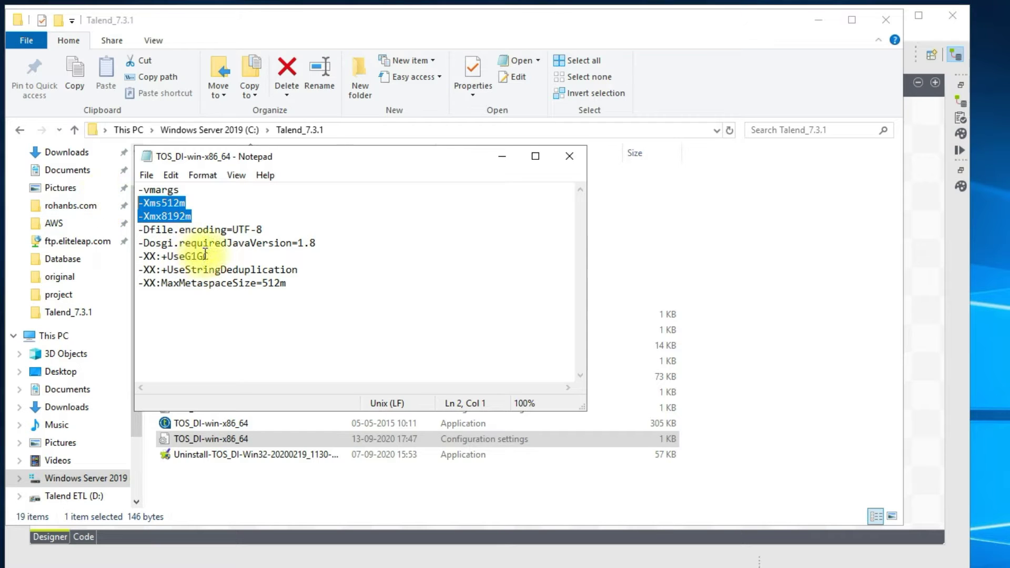
{"action": "left_click", "coordinate": [163, 213]}
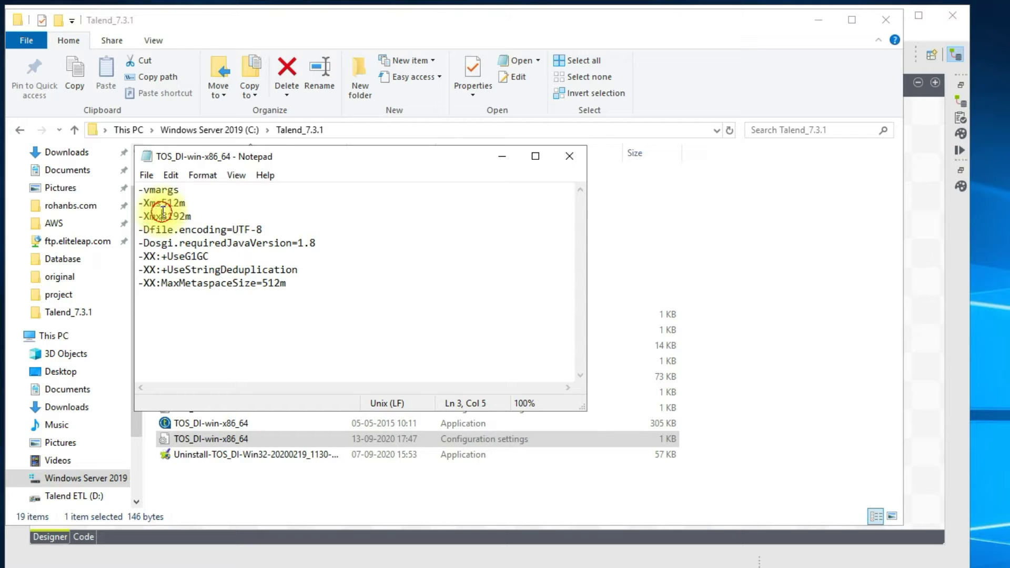
{"action": "left_click", "coordinate": [199, 214]}
{"action": "left_click_drag", "start_coordinate": [199, 213], "coordinate": [138, 213]}
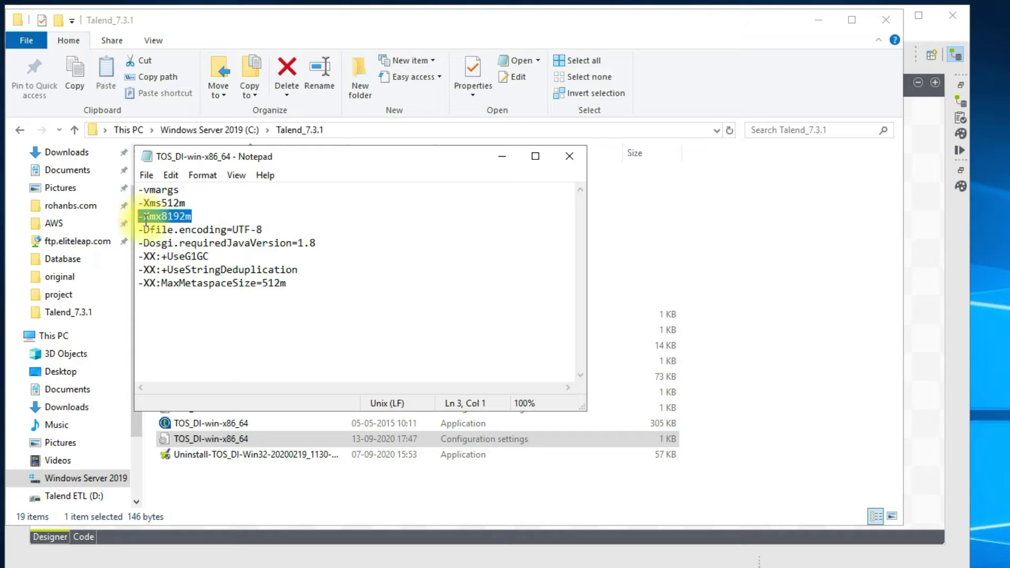
{"action": "left_click", "coordinate": [164, 213]}
{"action": "left_click_drag", "start_coordinate": [164, 213], "coordinate": [188, 219]}
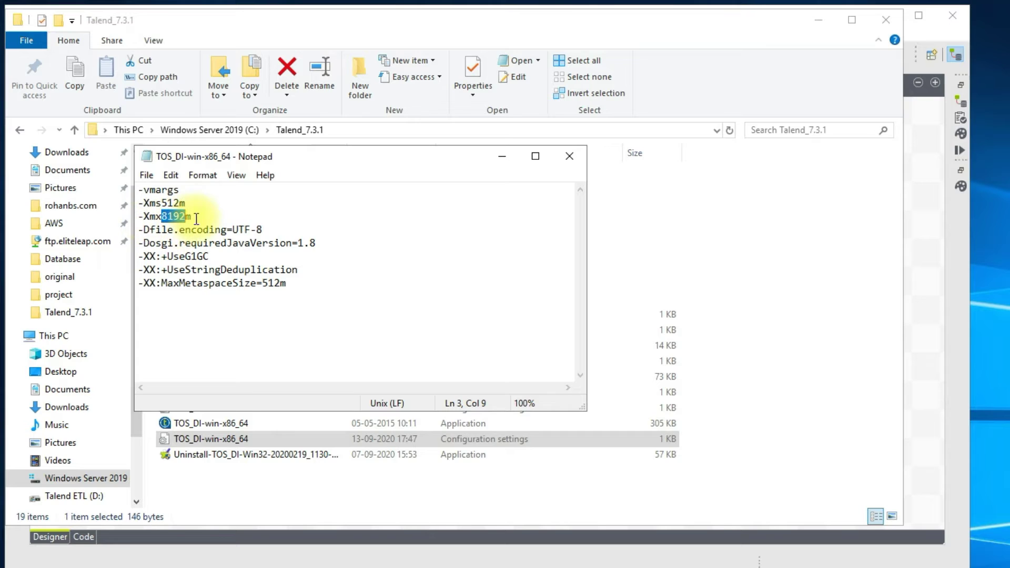
{"action": "left_click", "coordinate": [203, 217]}
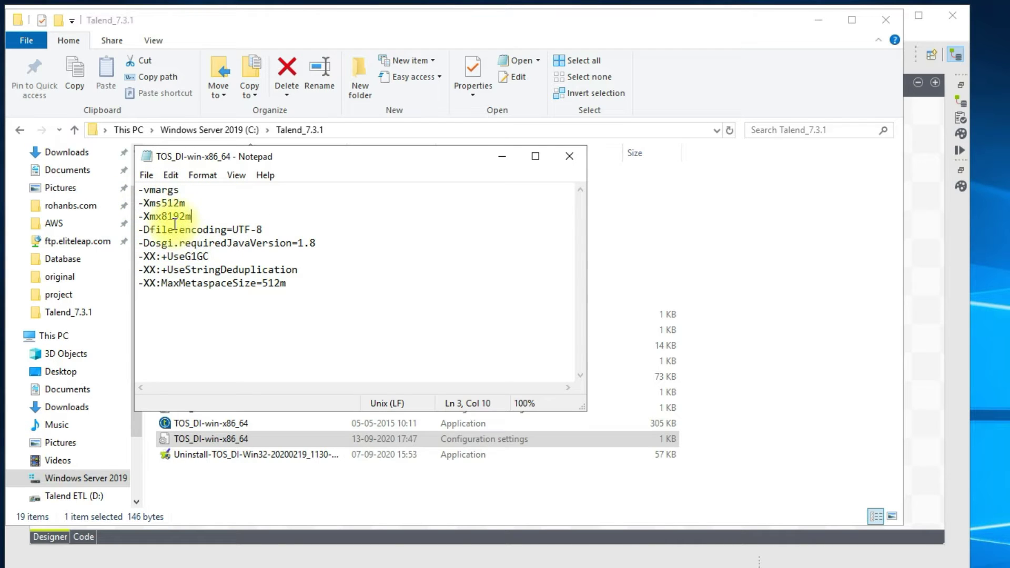
{"action": "left_click_drag", "start_coordinate": [210, 216], "coordinate": [129, 183]}
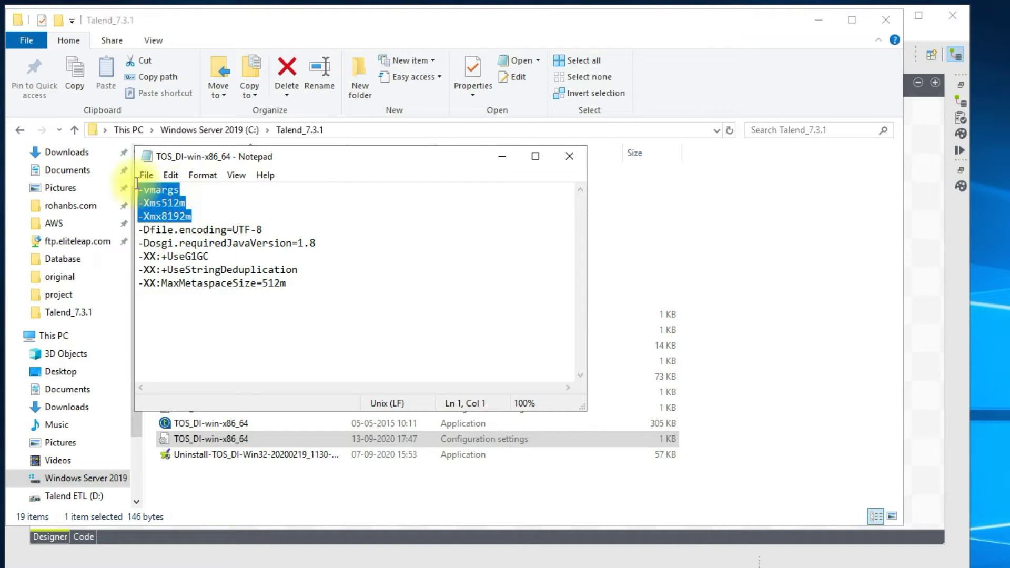
{"action": "left_click", "coordinate": [576, 156]}
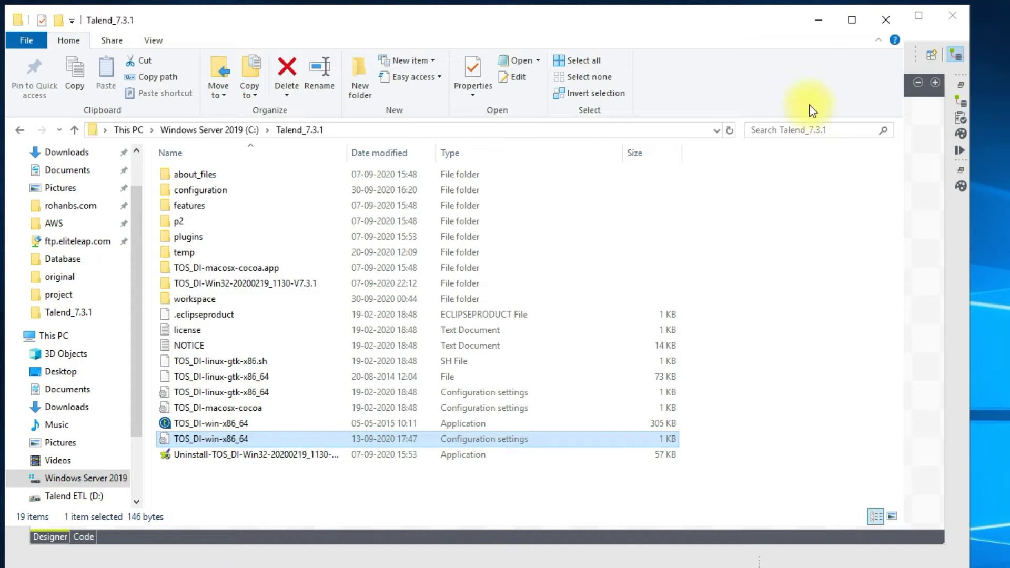
{"action": "left_click", "coordinate": [813, 24]}
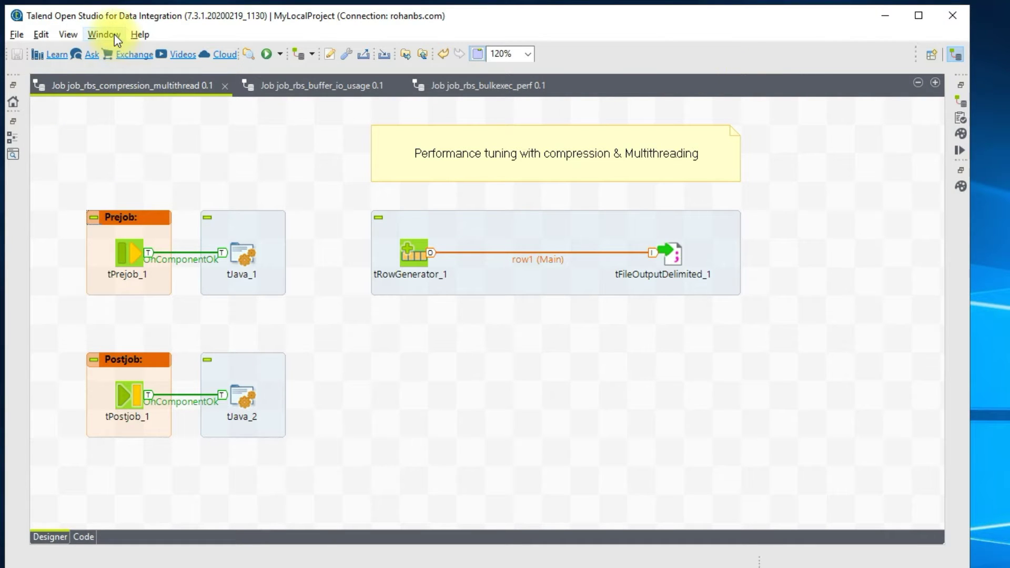
Open the Talend Run/Debug preferences, inspect the -Xmx job run VM argument without editing it, and close the preferences
{"action": "left_click", "coordinate": [90, 30]}
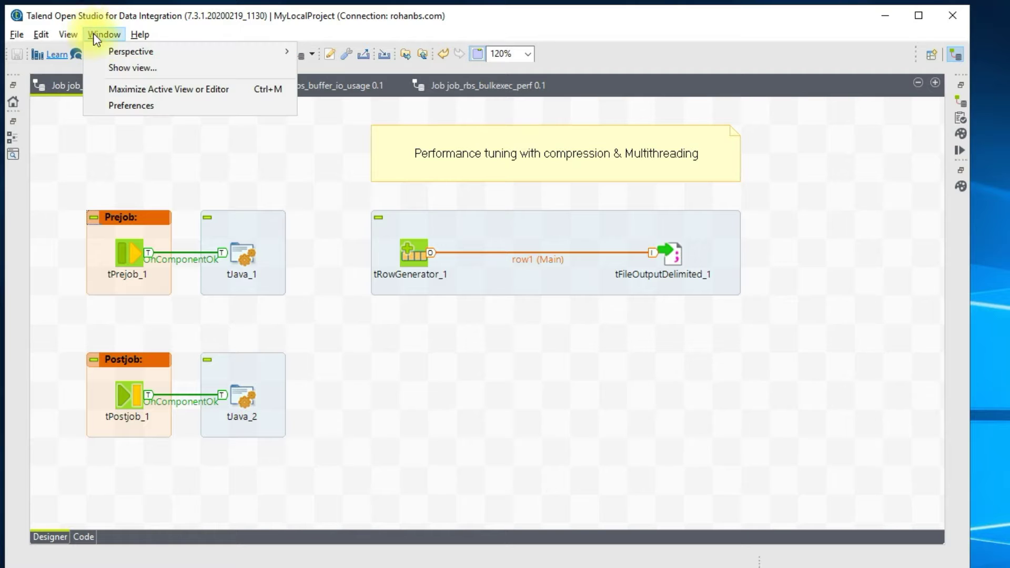
{"action": "left_click", "coordinate": [105, 104]}
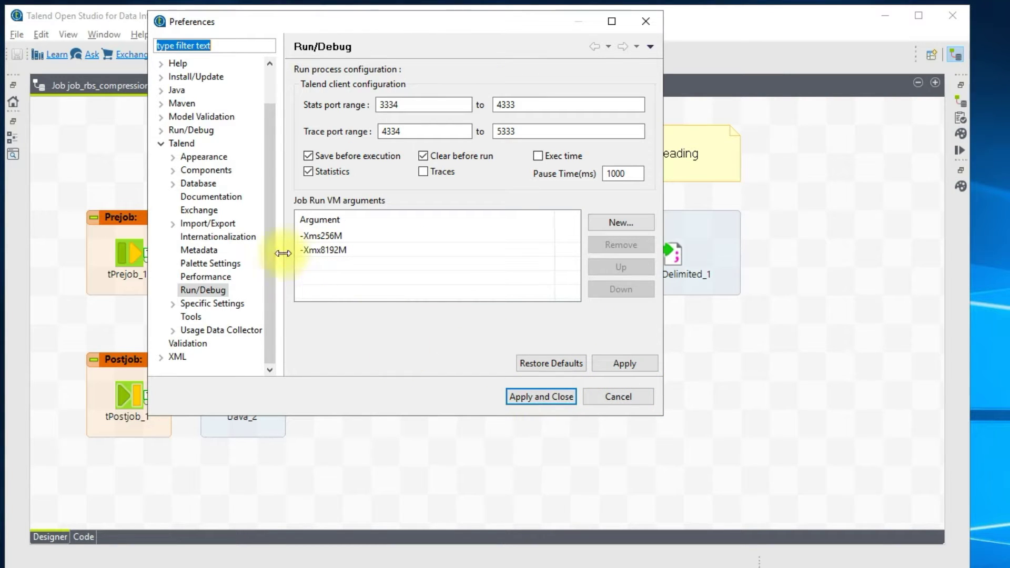
{"action": "double_click", "coordinate": [324, 250]}
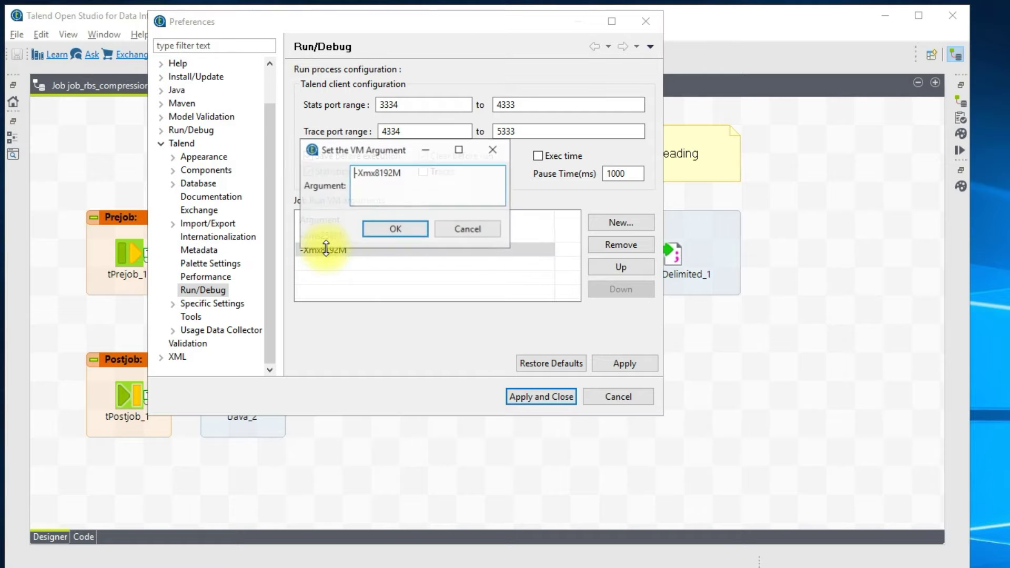
{"action": "left_click_drag", "start_coordinate": [374, 173], "coordinate": [391, 177]}
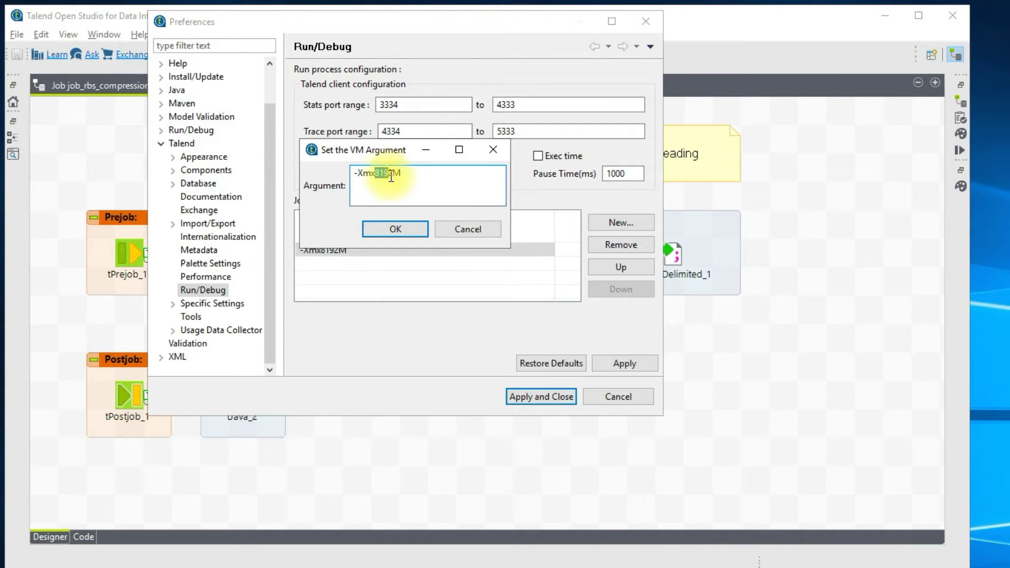
{"action": "left_click", "coordinate": [471, 230]}
{"action": "left_click", "coordinate": [550, 398]}
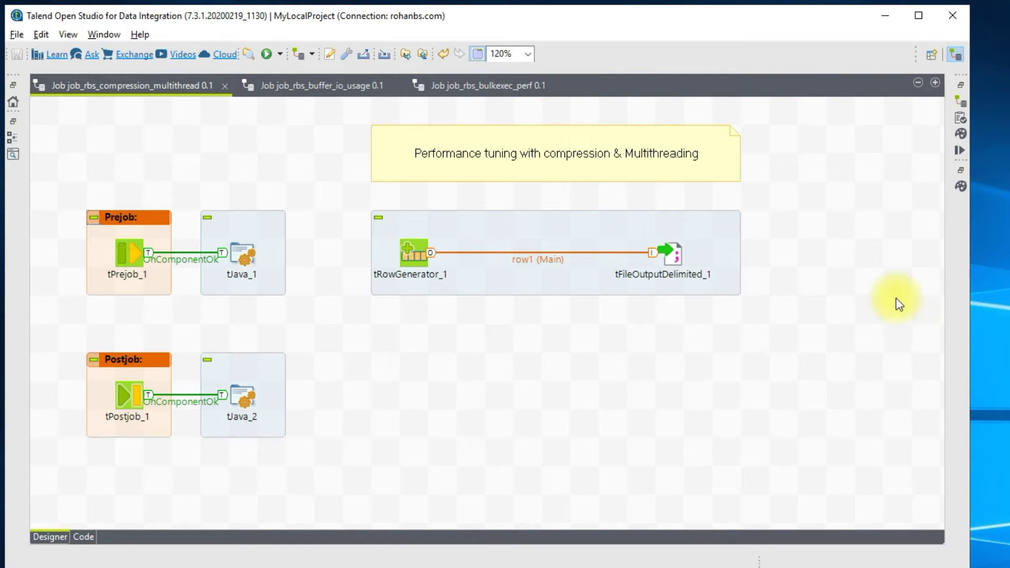
Check the job-specific JVM arguments in the advanced run settings of job_rbs_compression_multithread and return to the job design
{"action": "left_click", "coordinate": [959, 152]}
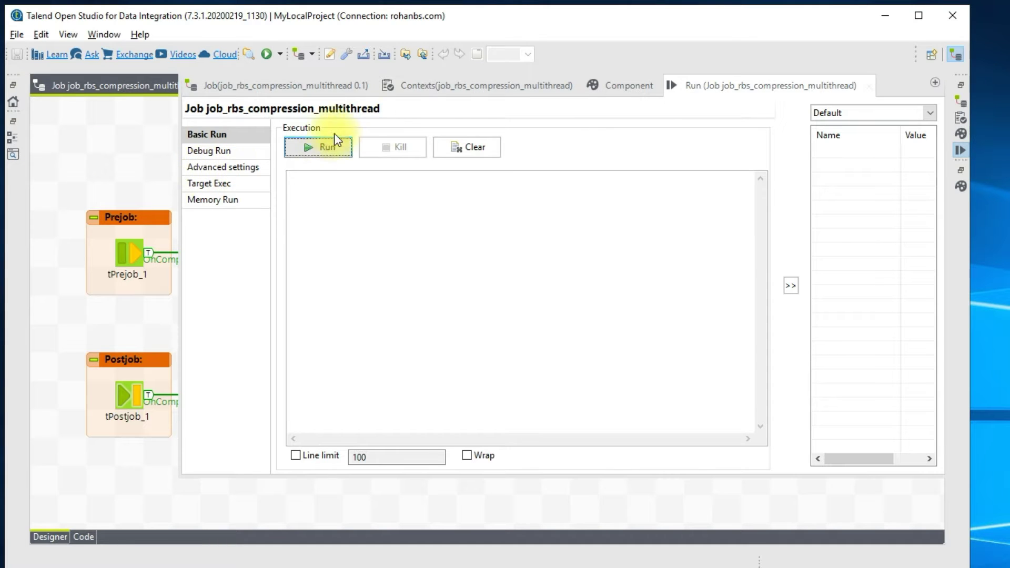
{"action": "left_click", "coordinate": [219, 171]}
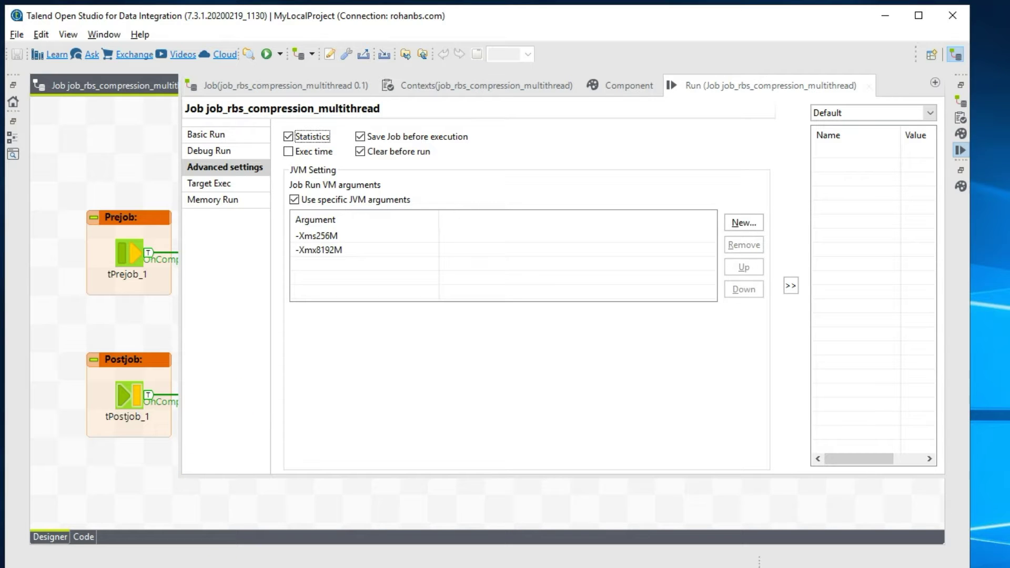
{"action": "key", "text": "alt+Tab"}
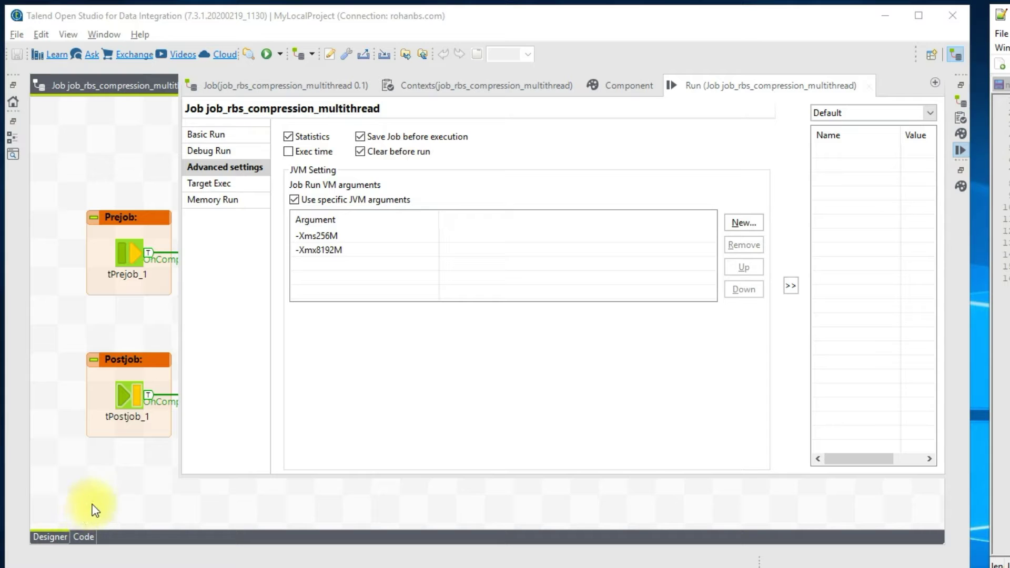
{"action": "left_click", "coordinate": [91, 475]}
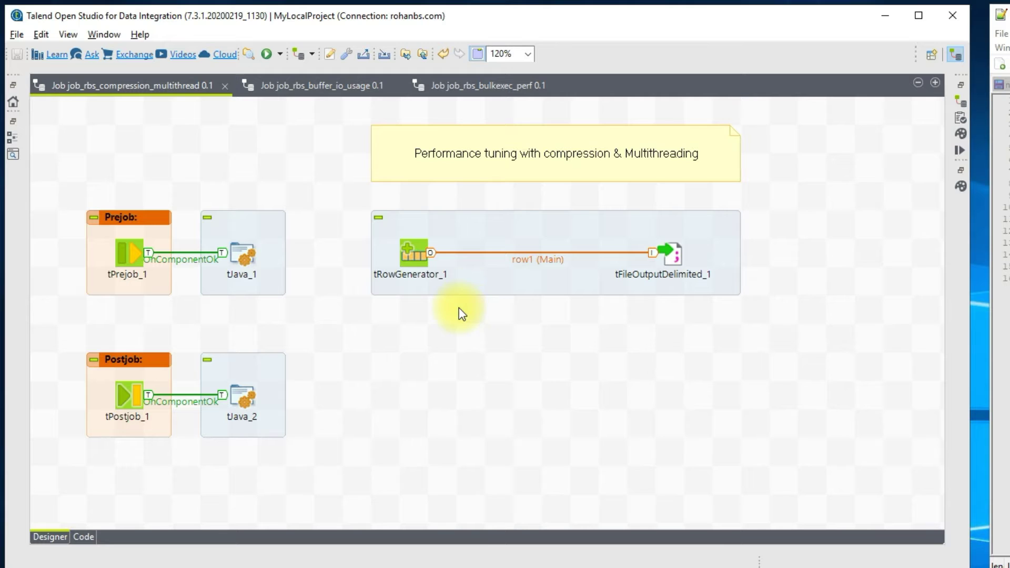
Inspect the Java code of tJava_1 in the prejob and tJava_2 in the postjob, returning to the job design
{"action": "left_click", "coordinate": [477, 283]}
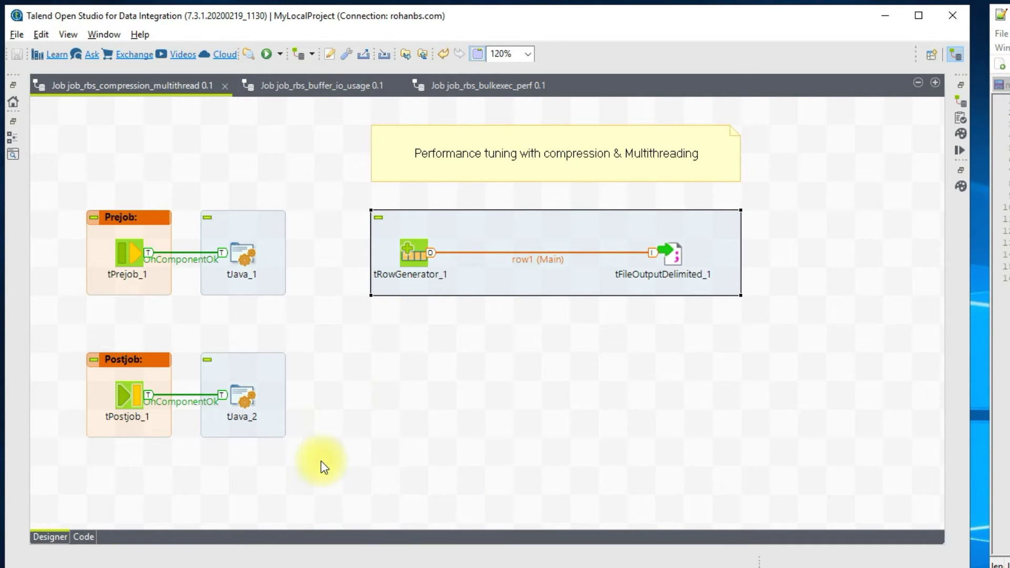
{"action": "left_click_drag", "start_coordinate": [334, 474], "coordinate": [68, 164]}
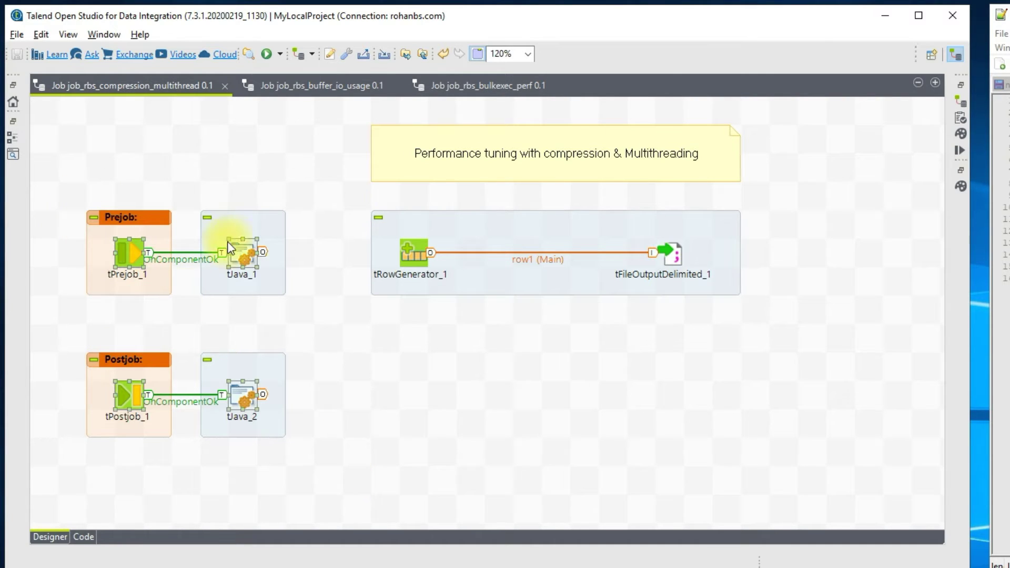
{"action": "double_click", "coordinate": [240, 258]}
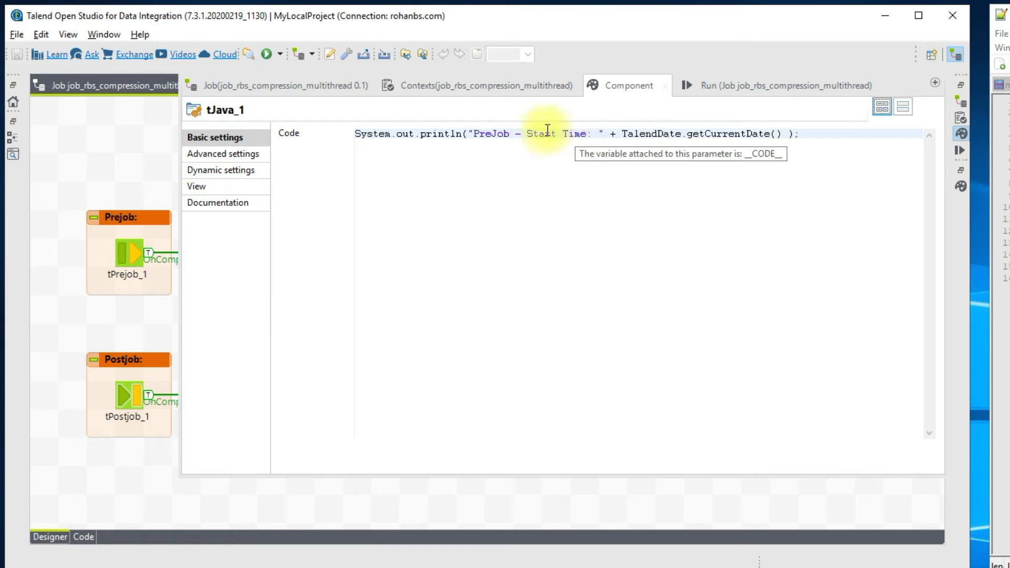
{"action": "left_click", "coordinate": [131, 480]}
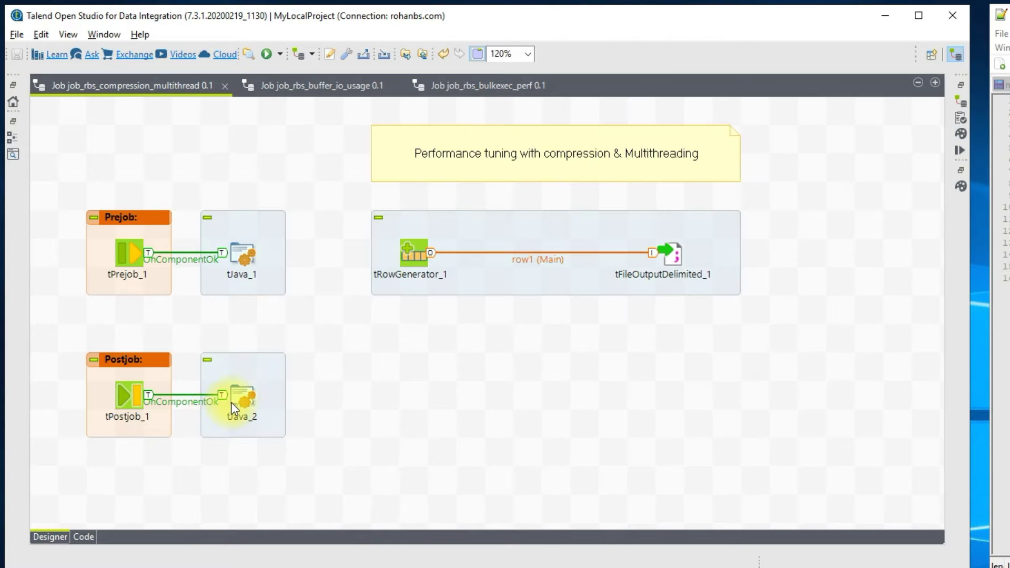
{"action": "double_click", "coordinate": [230, 403]}
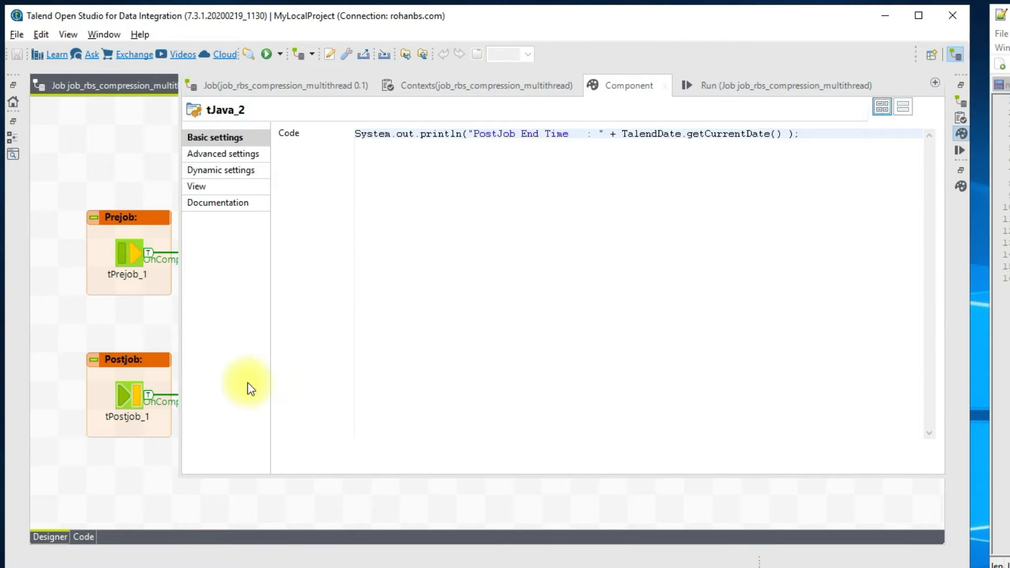
{"action": "left_click", "coordinate": [106, 459]}
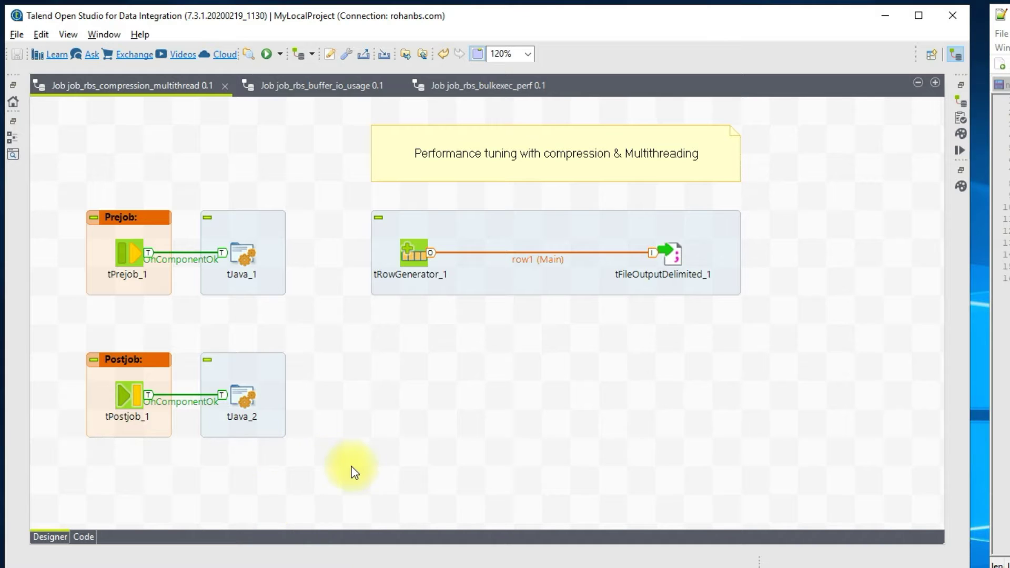
{"action": "left_click_drag", "start_coordinate": [352, 466], "coordinate": [31, 137]}
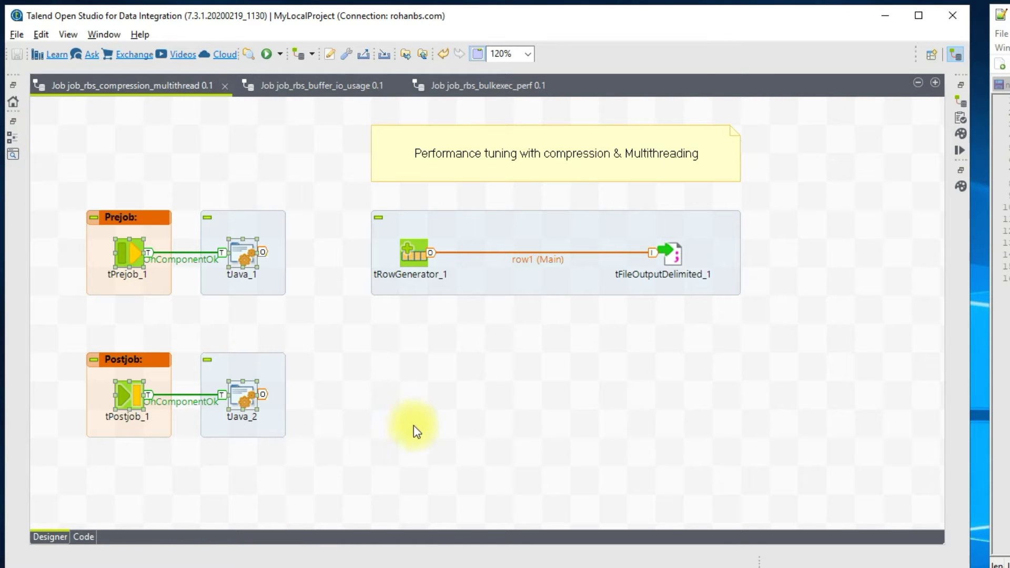
{"action": "left_click", "coordinate": [385, 443]}
Open tRowGenerator_1, resize the schema columns to read the full functions, and examine the number of rows to generate
{"action": "left_click", "coordinate": [506, 269]}
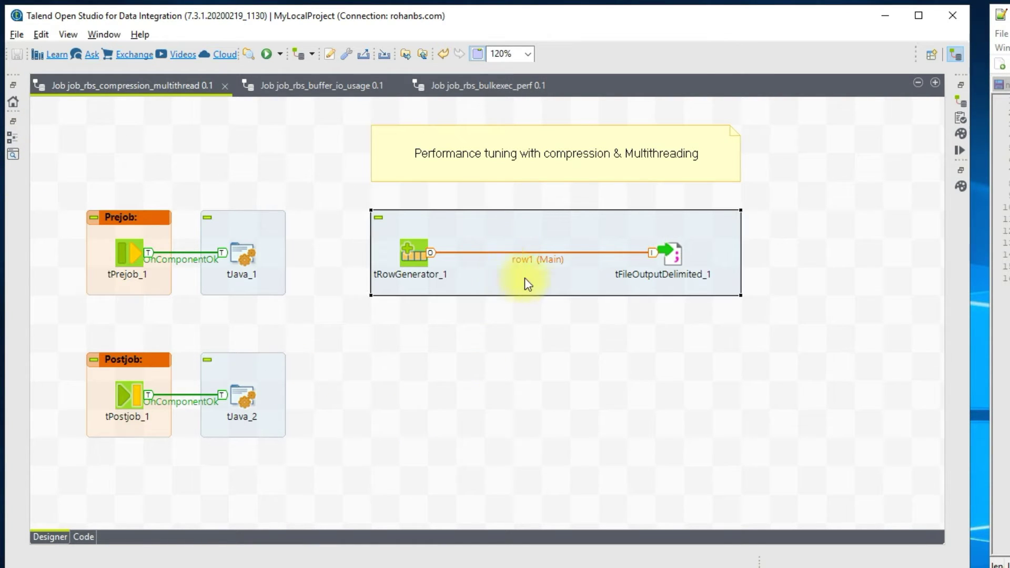
{"action": "double_click", "coordinate": [414, 251]}
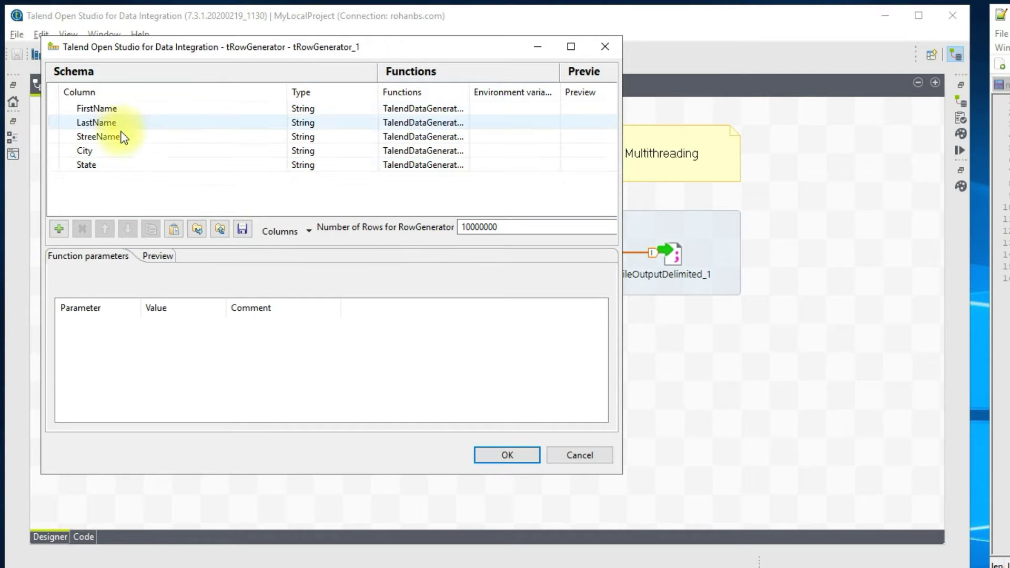
{"action": "left_click_drag", "start_coordinate": [286, 92], "coordinate": [144, 115]}
{"action": "left_click_drag", "start_coordinate": [327, 91], "coordinate": [446, 93]}
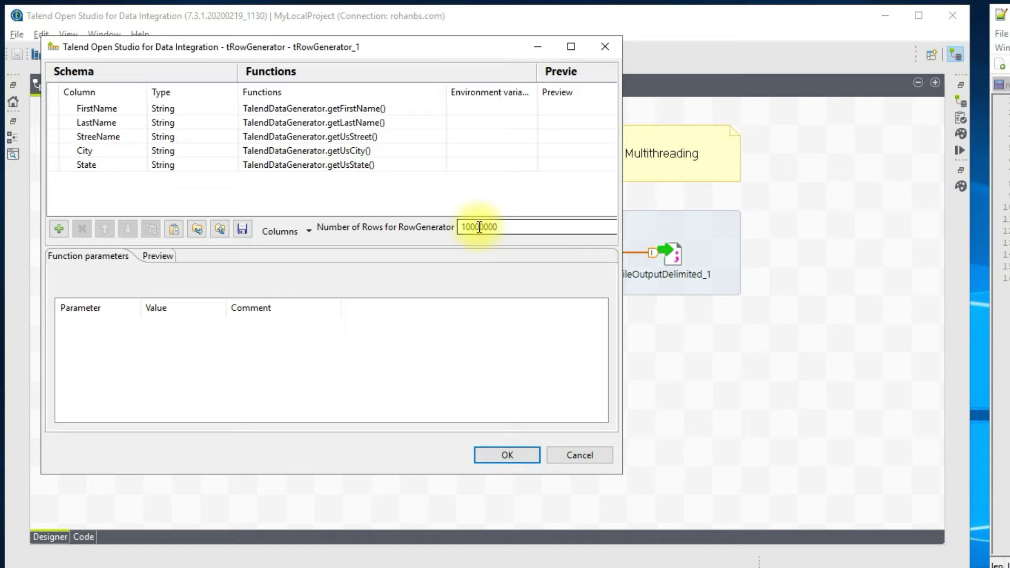
{"action": "left_click_drag", "start_coordinate": [469, 227], "coordinate": [484, 229]}
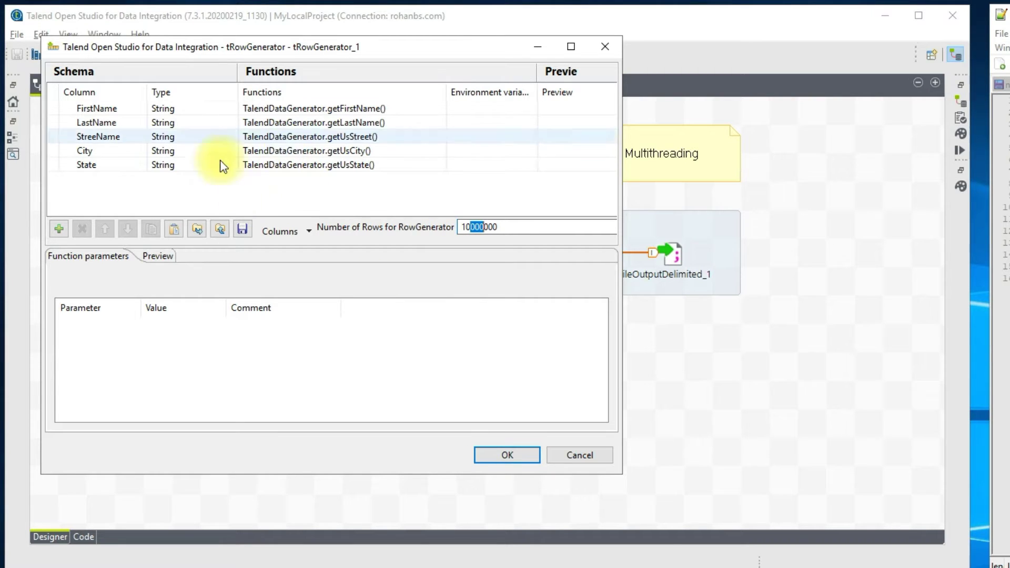
Close the tRowGenerator_1 editor, check the output file name in tFileOutputDelimited_1's basic settings, and save the job
{"action": "left_click", "coordinate": [503, 456]}
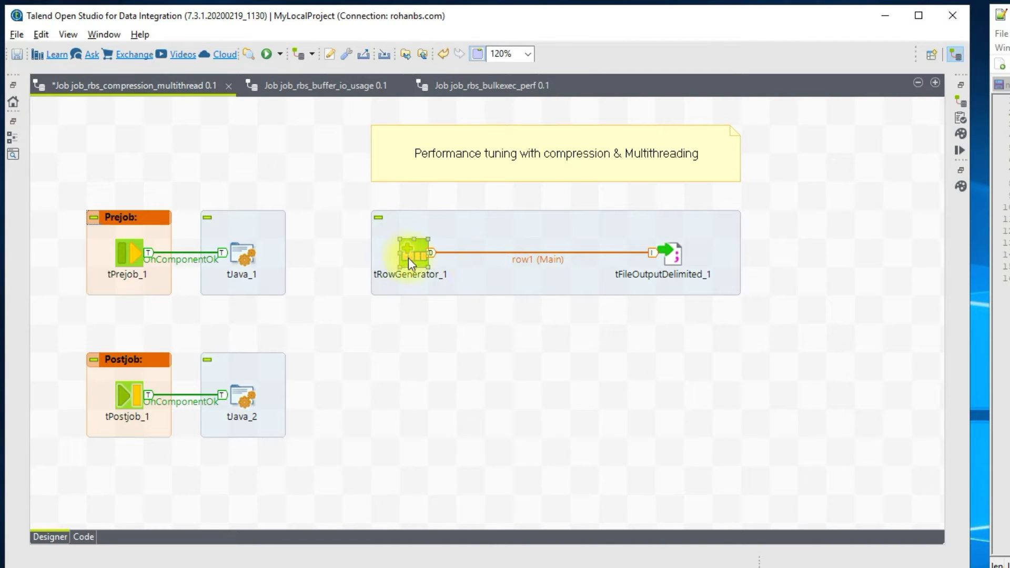
{"action": "double_click", "coordinate": [668, 254]}
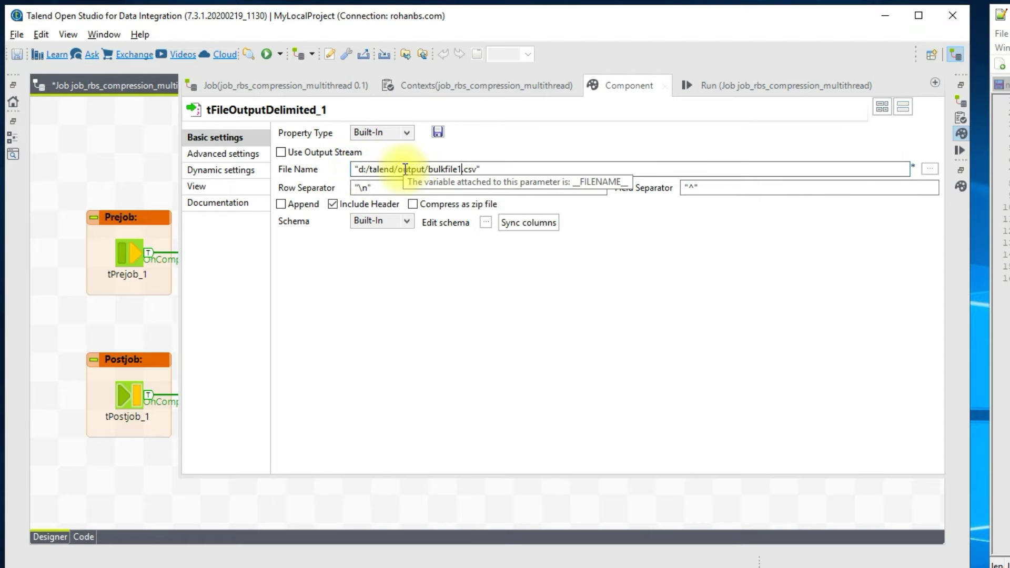
{"action": "left_click_drag", "start_coordinate": [428, 169], "coordinate": [476, 170]}
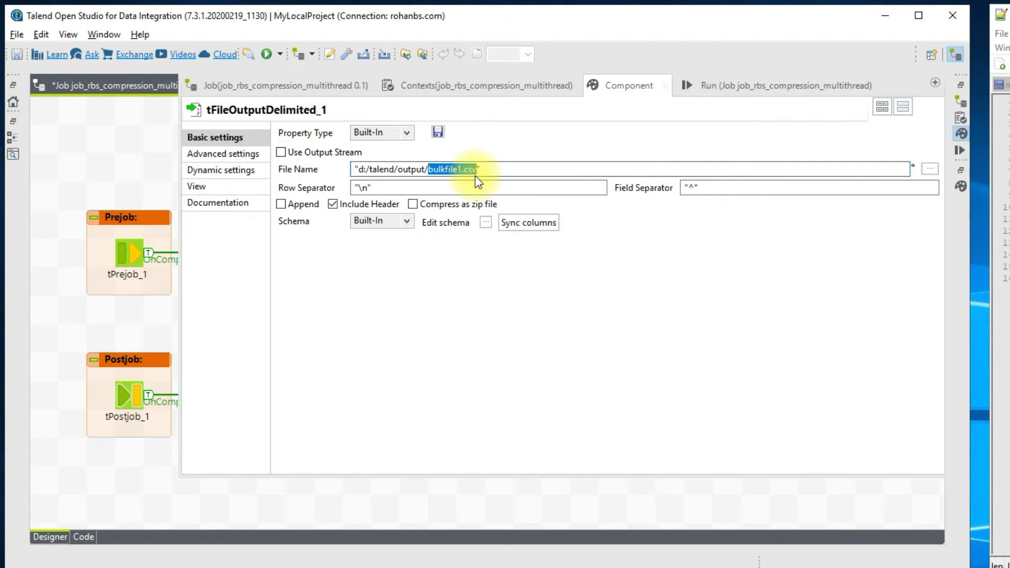
{"action": "left_click", "coordinate": [290, 526]}
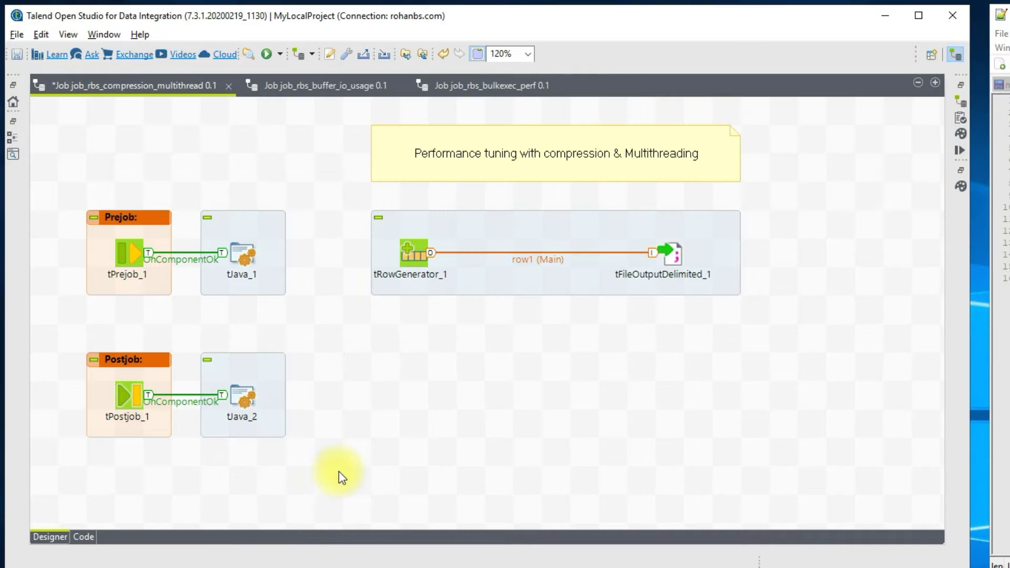
{"action": "key", "text": "ctrl+s"}
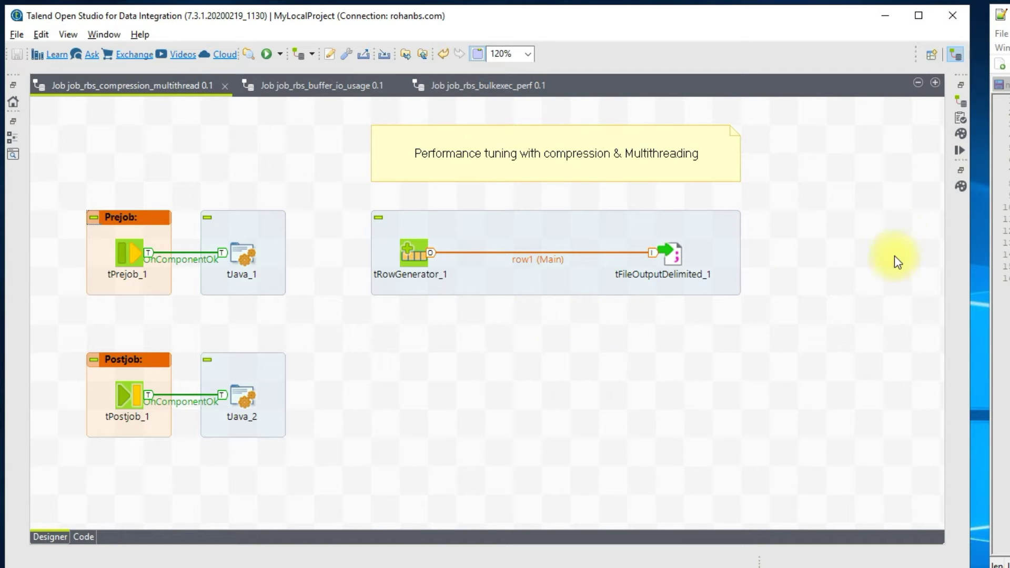
Run job_rbs_compression_multithread with its single generator flow, review the start and end times in the log, and return to the job design
{"action": "left_click", "coordinate": [957, 153]}
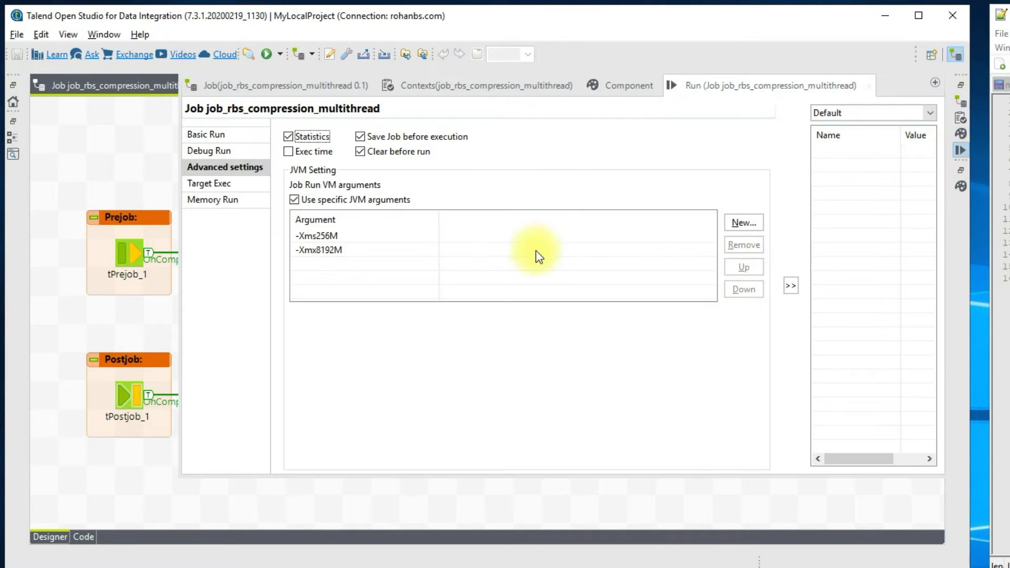
{"action": "left_click", "coordinate": [207, 135]}
{"action": "left_click", "coordinate": [321, 147]}
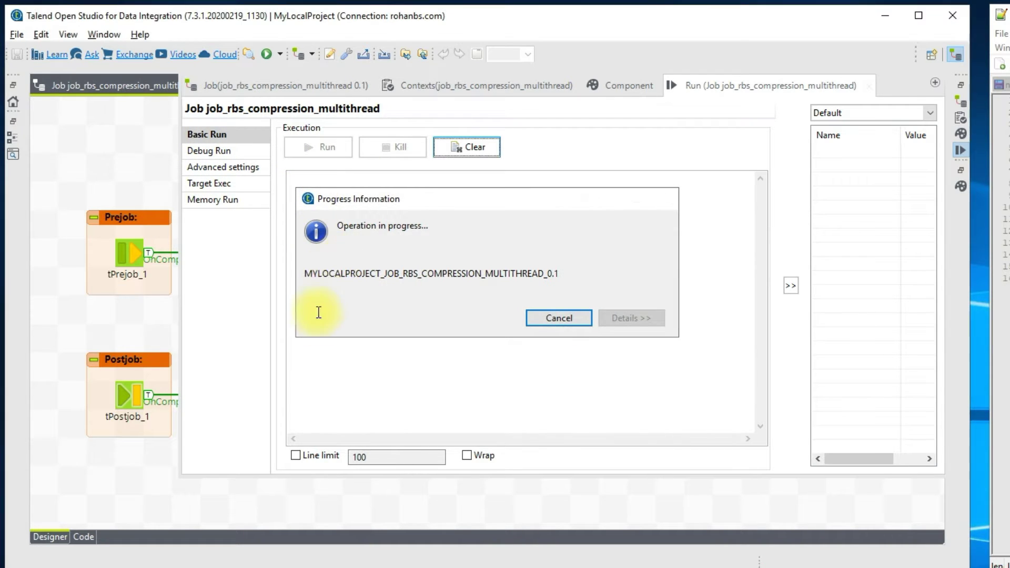
{"action": "left_click_drag", "start_coordinate": [494, 208], "coordinate": [524, 210]}
{"action": "left_click", "coordinate": [56, 326]}
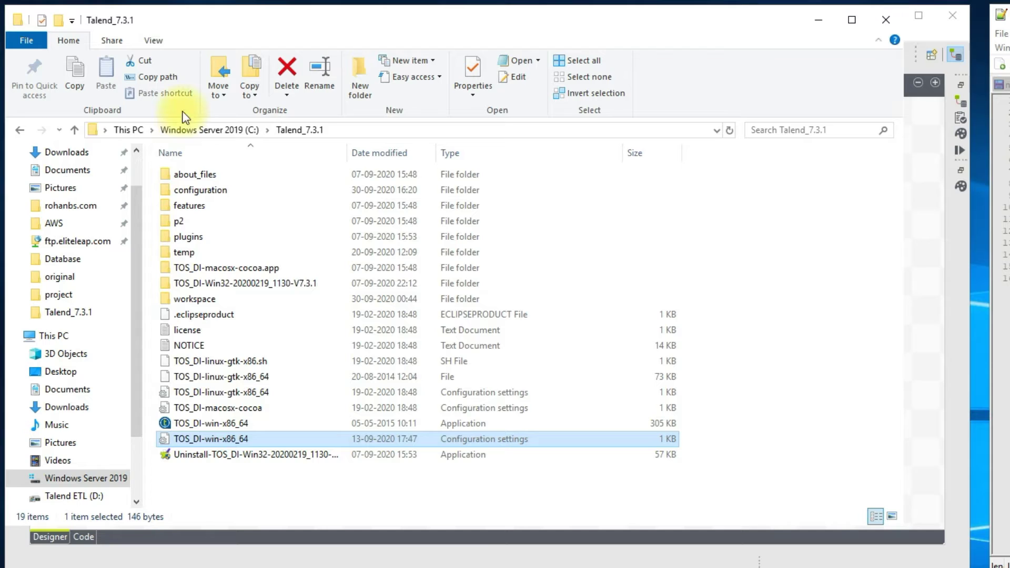
In File Explorer, browse from This PC to the talend\output folder on the Talend ETL (D:) drive
{"action": "left_click", "coordinate": [128, 130]}
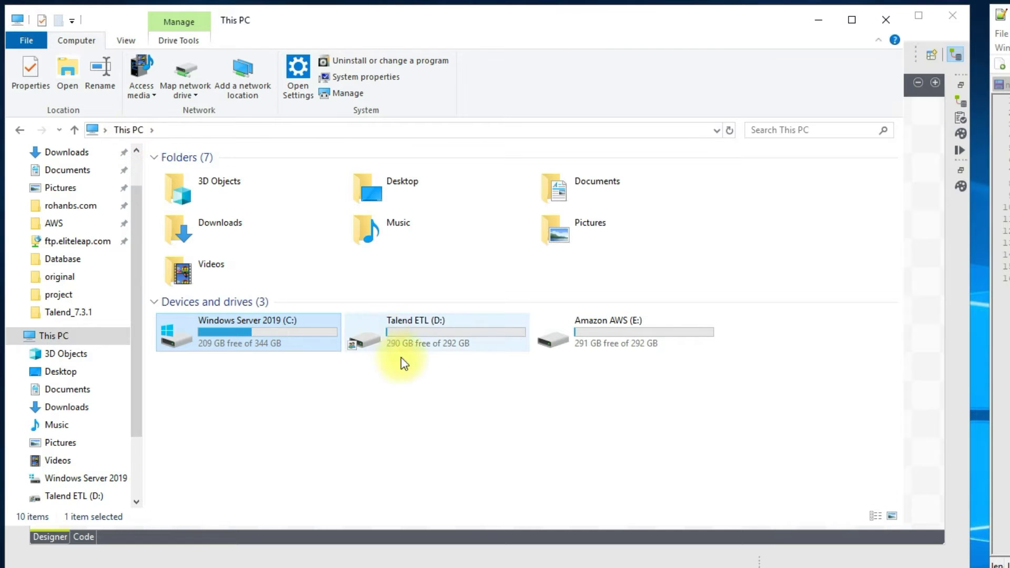
{"action": "double_click", "coordinate": [386, 336]}
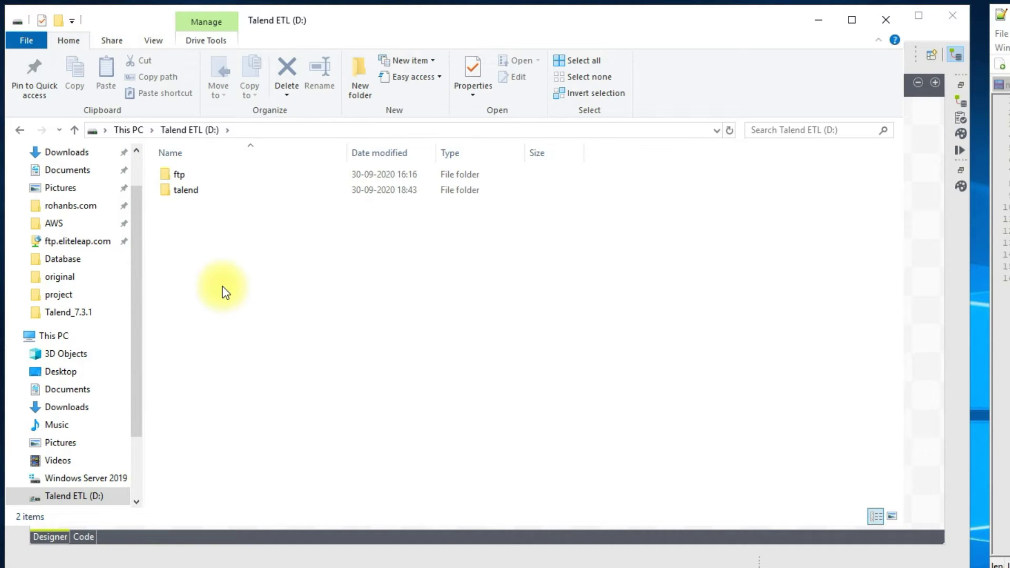
{"action": "left_click", "coordinate": [166, 191]}
{"action": "double_click", "coordinate": [166, 191]}
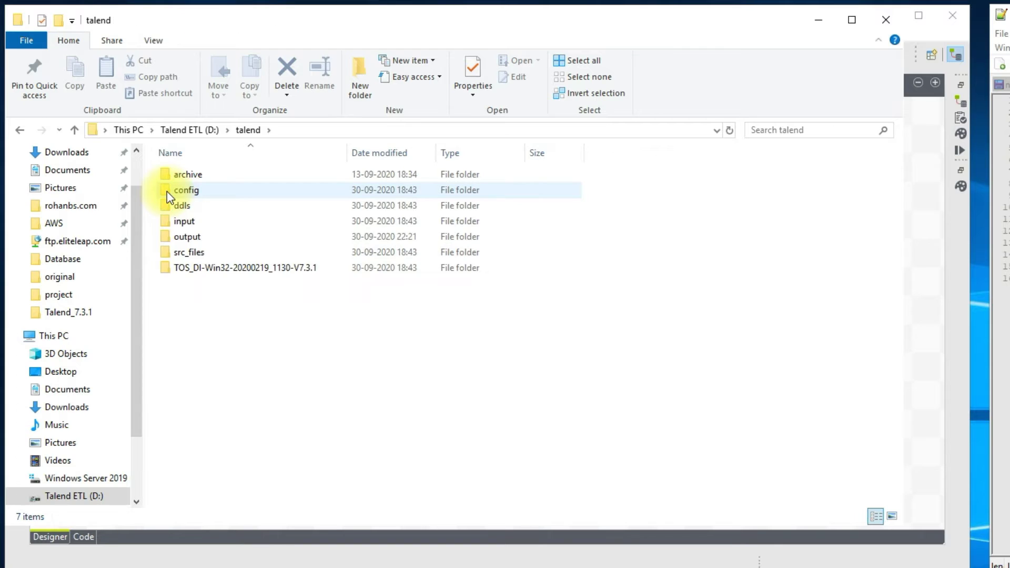
{"action": "double_click", "coordinate": [164, 231]}
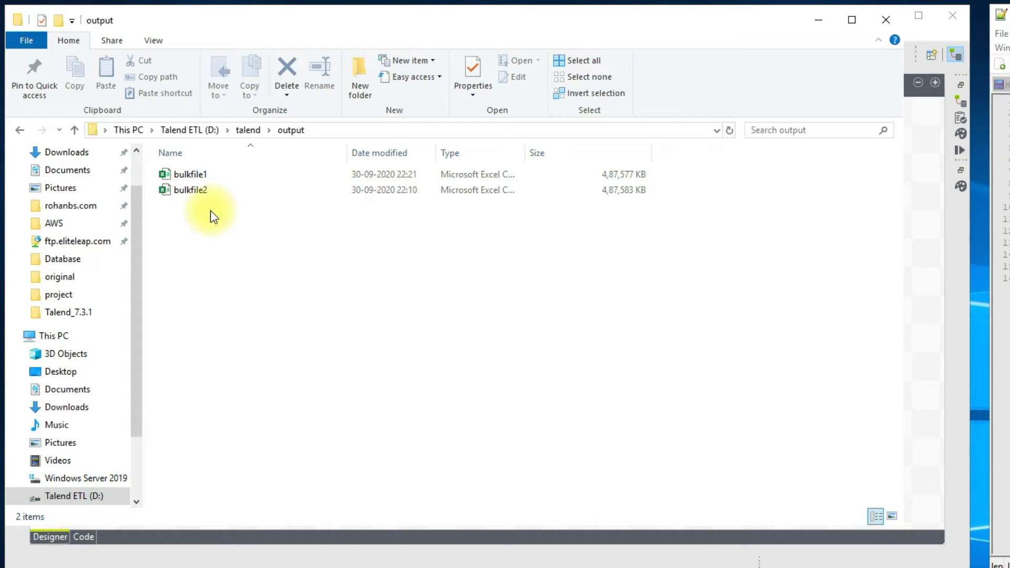
Permanently delete bulkfile2 from the output folder, check the size of bulkfile1, and return to Talend
{"action": "left_click", "coordinate": [206, 194]}
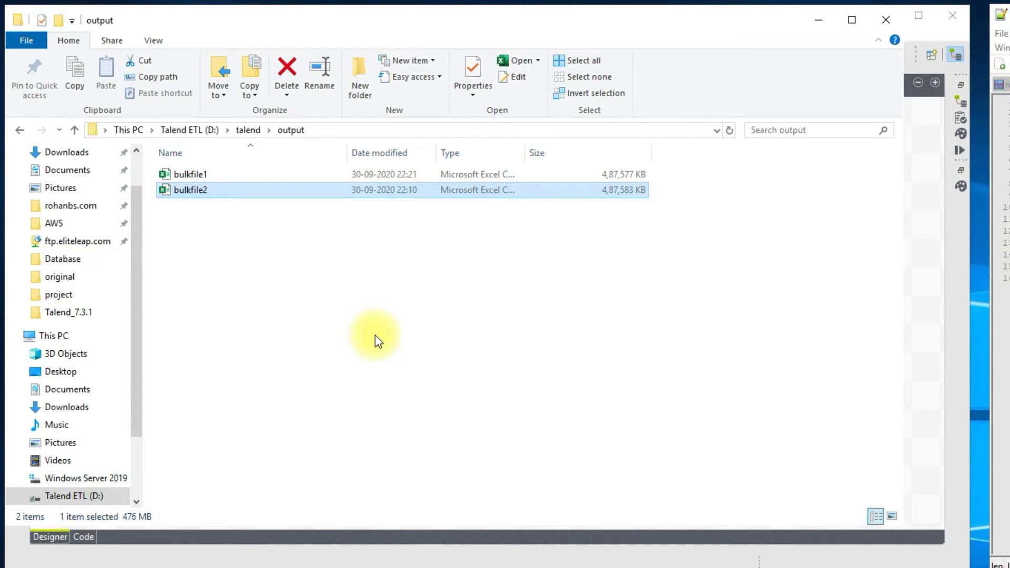
{"action": "key", "text": "shift+Delete"}
{"action": "key", "text": "Return"}
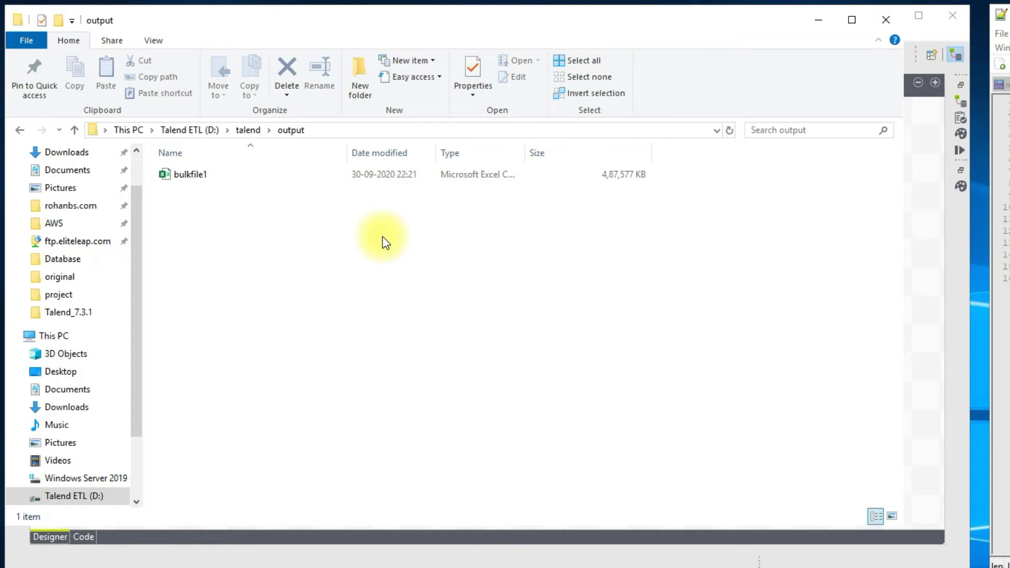
{"action": "left_click", "coordinate": [384, 174]}
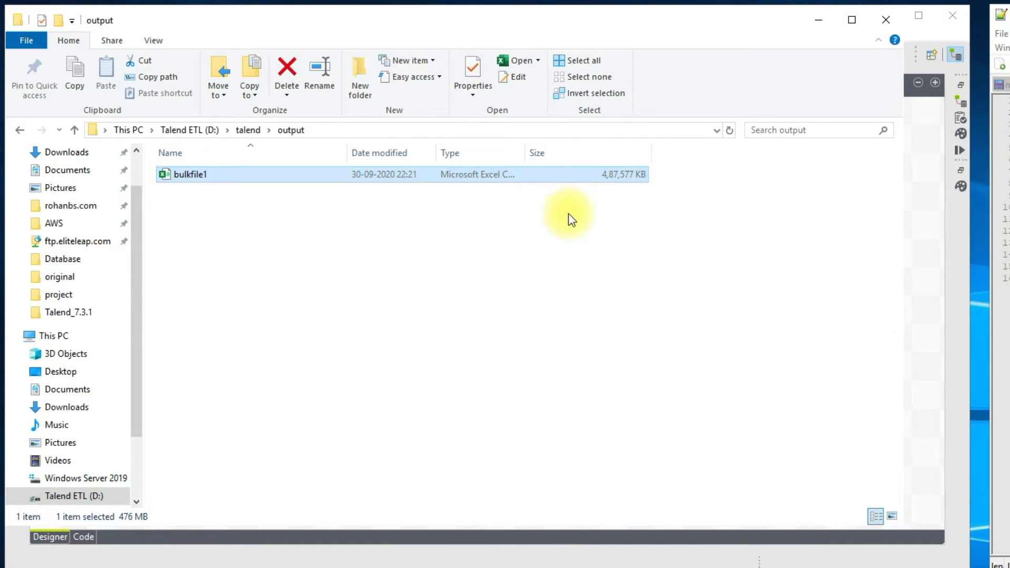
{"action": "left_click", "coordinate": [814, 20]}
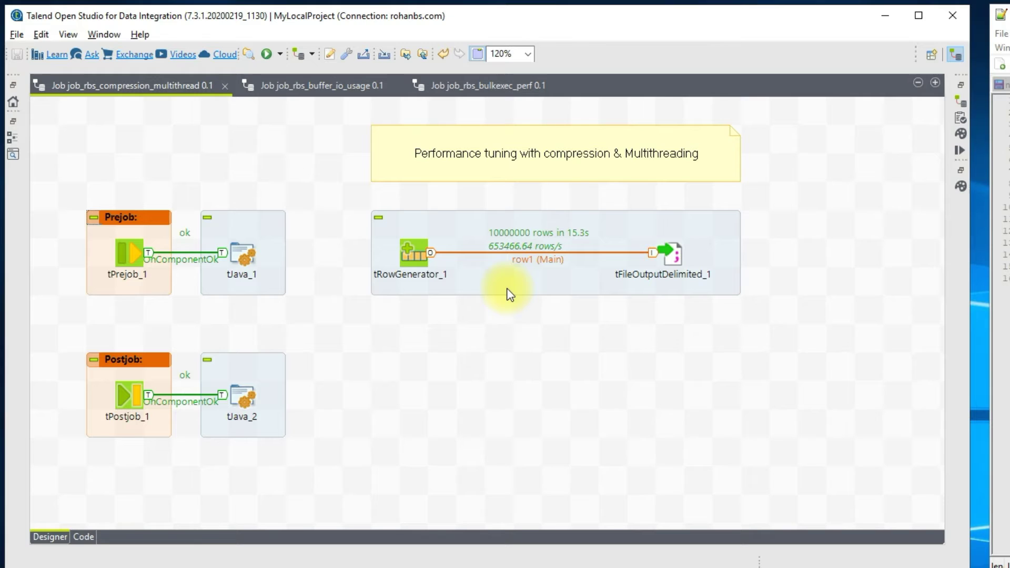
Duplicate the tRowGenerator_1 to tFileOutputDelimited_1 subjob and place the copy directly below the original, aligned with the postjob
{"action": "left_click", "coordinate": [475, 280]}
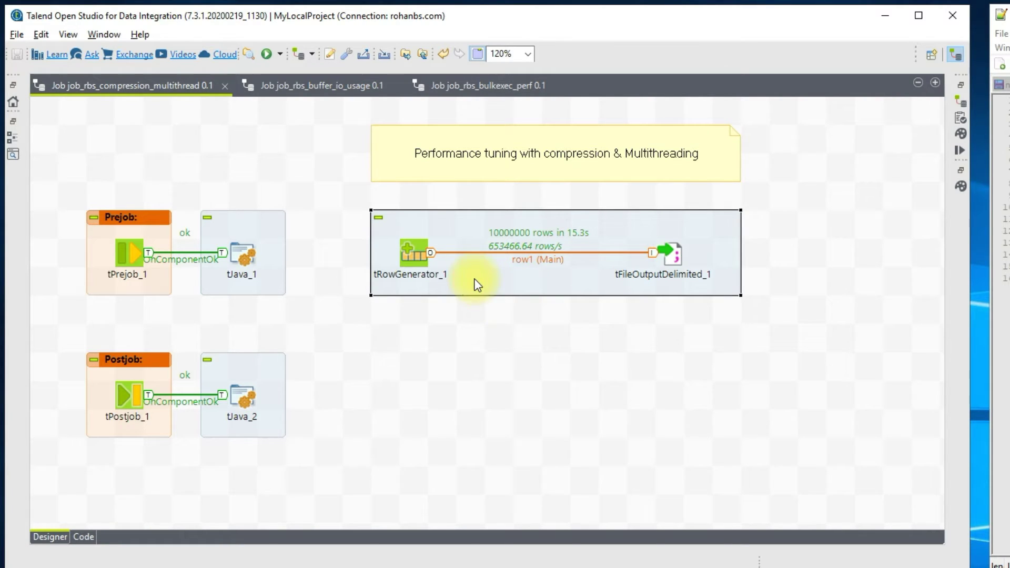
{"action": "key", "text": "ctrl+c"}
{"action": "key", "text": "ctrl+v"}
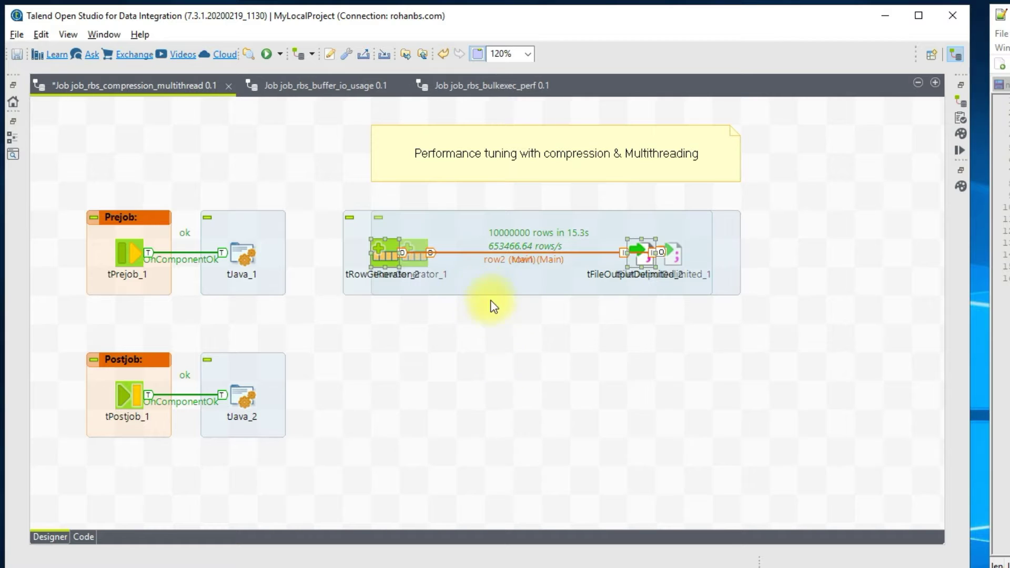
{"action": "left_click_drag", "start_coordinate": [357, 289], "coordinate": [393, 423]}
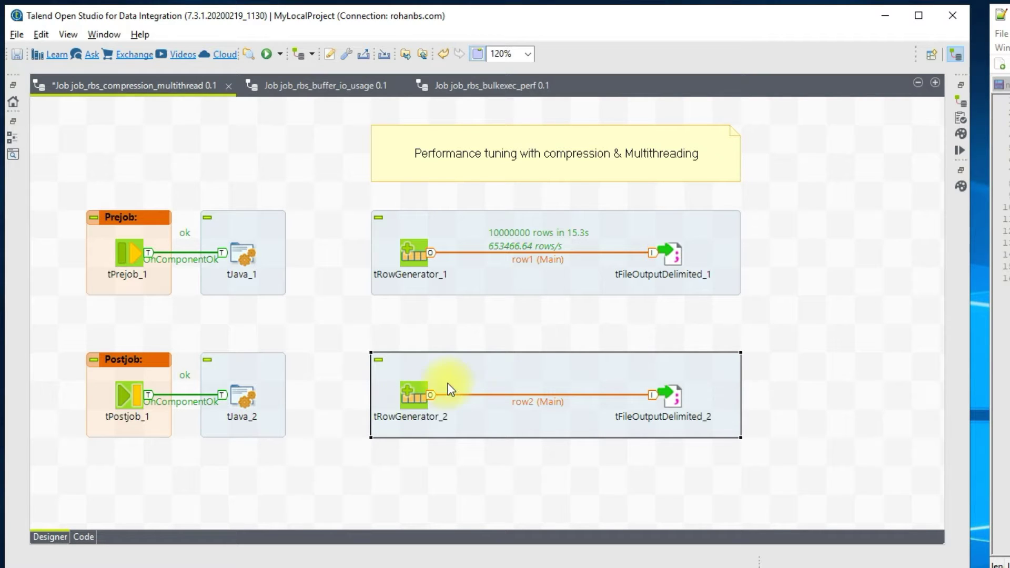
Review tRowGenerator_2 without editing it, set tFileOutputDelimited_2's file name to "d:/talend/output/bulkfile2.csv", and save the job
{"action": "double_click", "coordinate": [414, 390]}
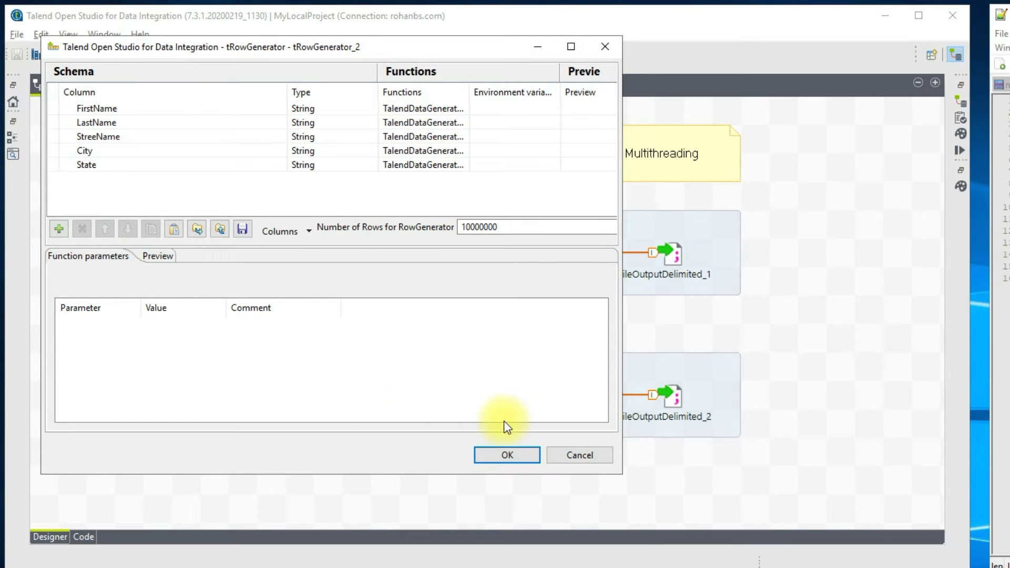
{"action": "key", "text": "Escape"}
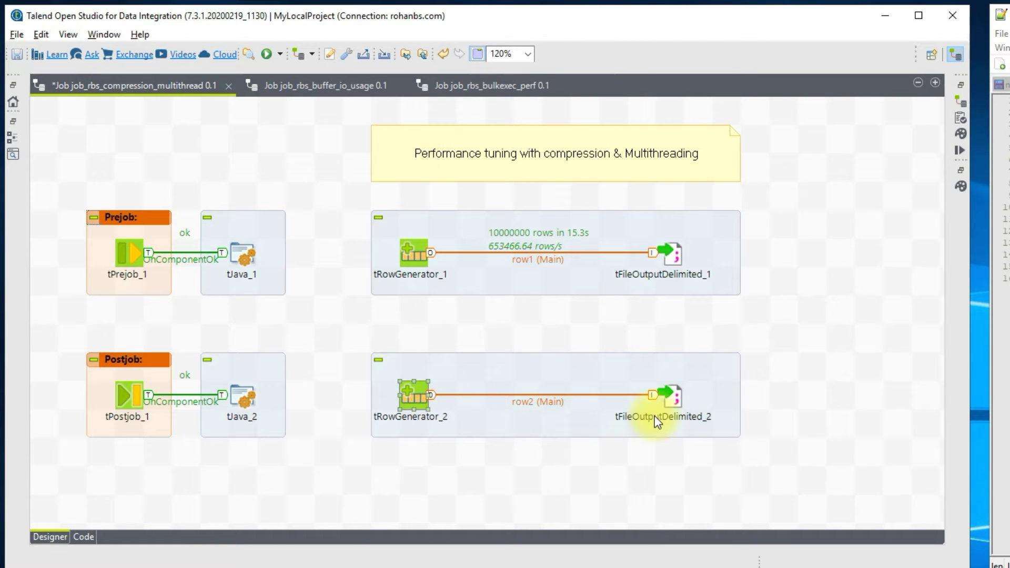
{"action": "double_click", "coordinate": [672, 401]}
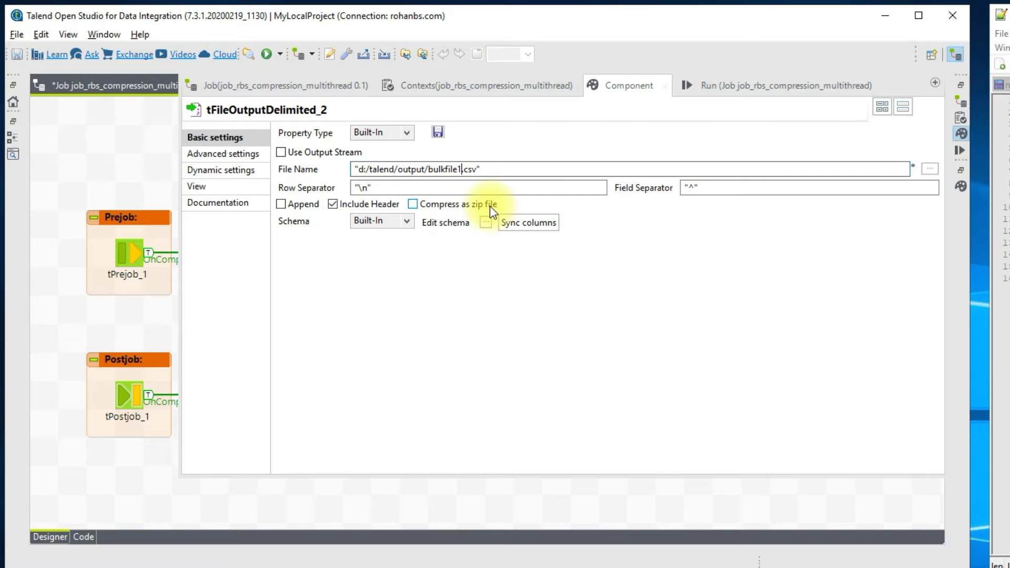
{"action": "type", "text": "2"}
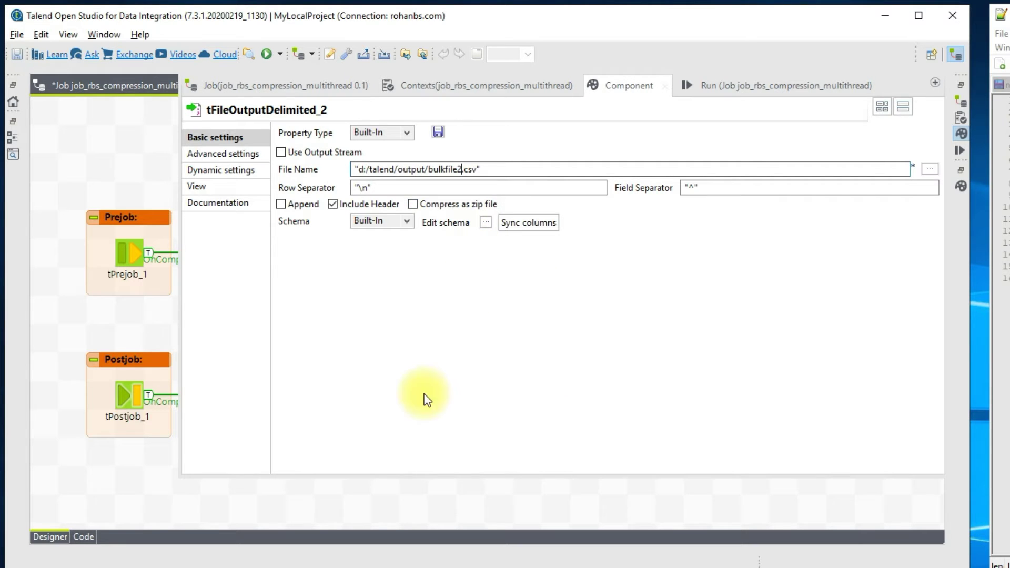
{"action": "left_click", "coordinate": [382, 513]}
{"action": "key", "text": "ctrl+s"}
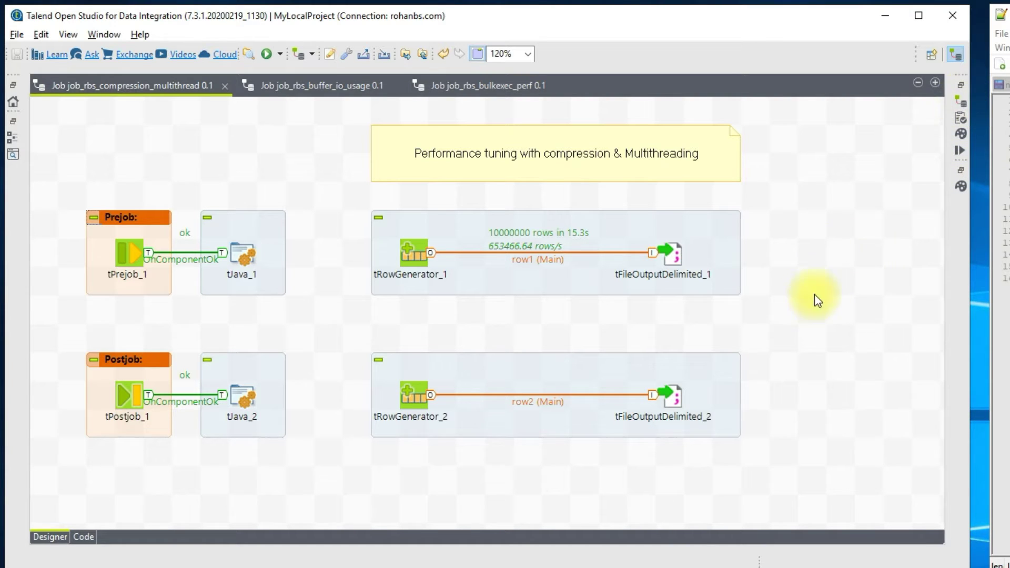
Check the job's Multi thread execution option without enabling it, and run the job with both subjobs
{"action": "left_click", "coordinate": [959, 103]}
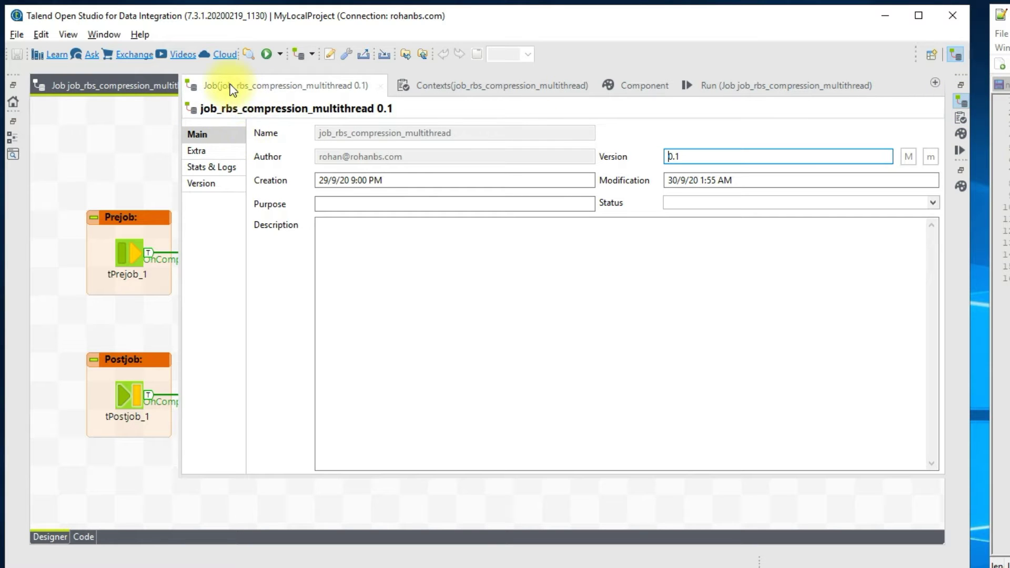
{"action": "left_click", "coordinate": [203, 151]}
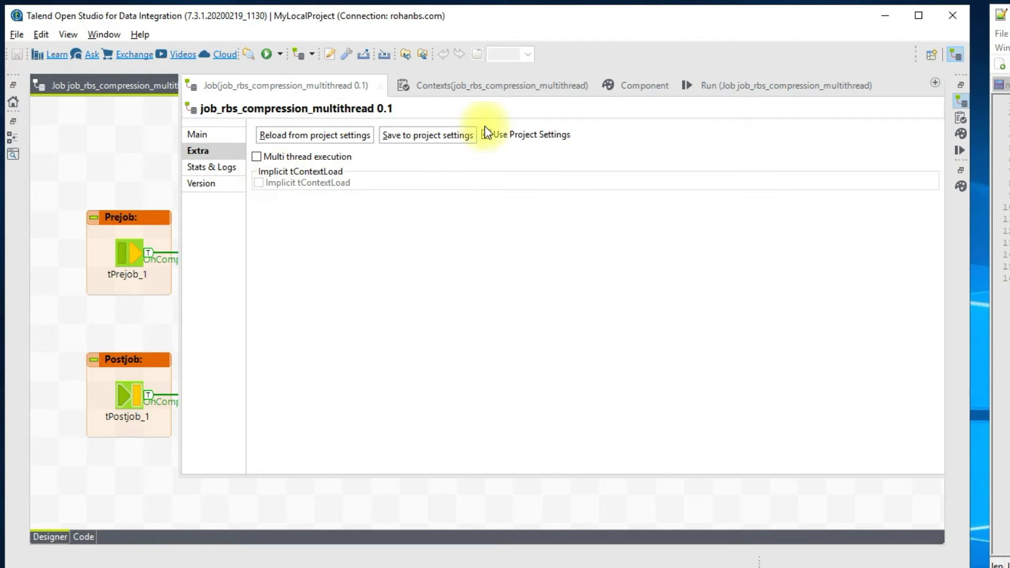
{"action": "left_click", "coordinate": [702, 85]}
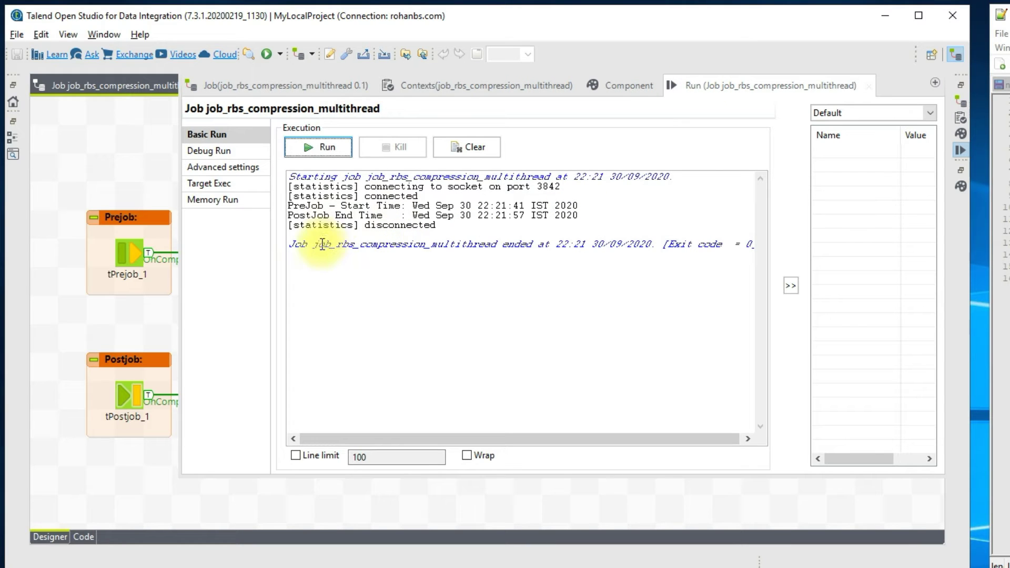
{"action": "left_click", "coordinate": [313, 149]}
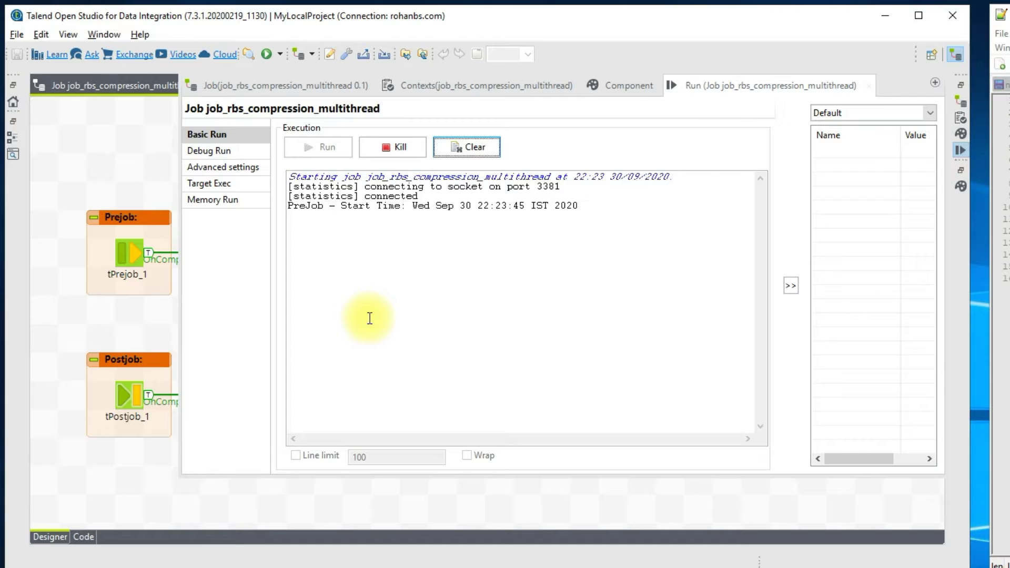
{"action": "left_click", "coordinate": [128, 488]}
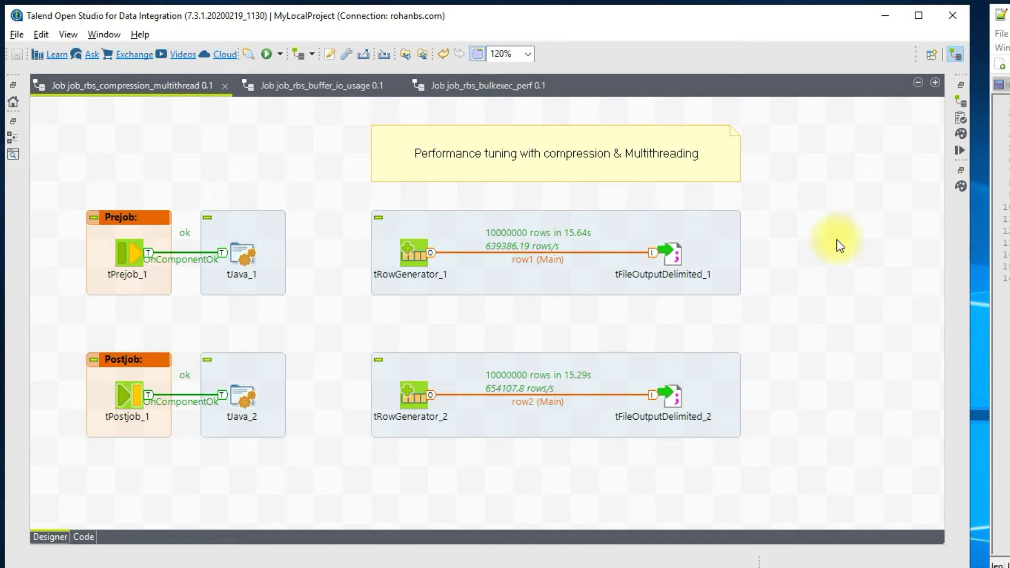
Enable Multi thread execution in the job's extra settings and save the job
{"action": "left_click", "coordinate": [964, 102]}
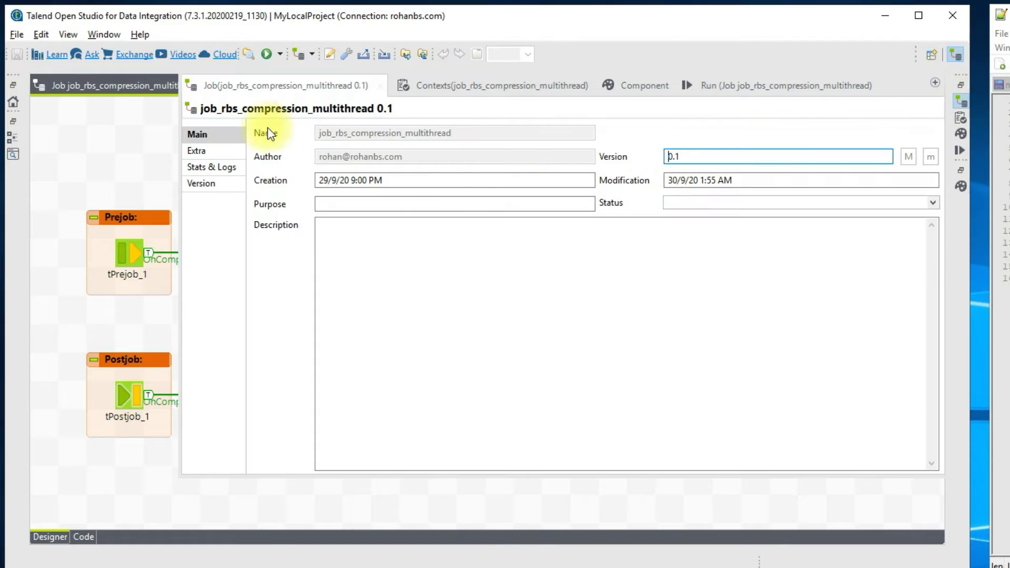
{"action": "left_click", "coordinate": [203, 151]}
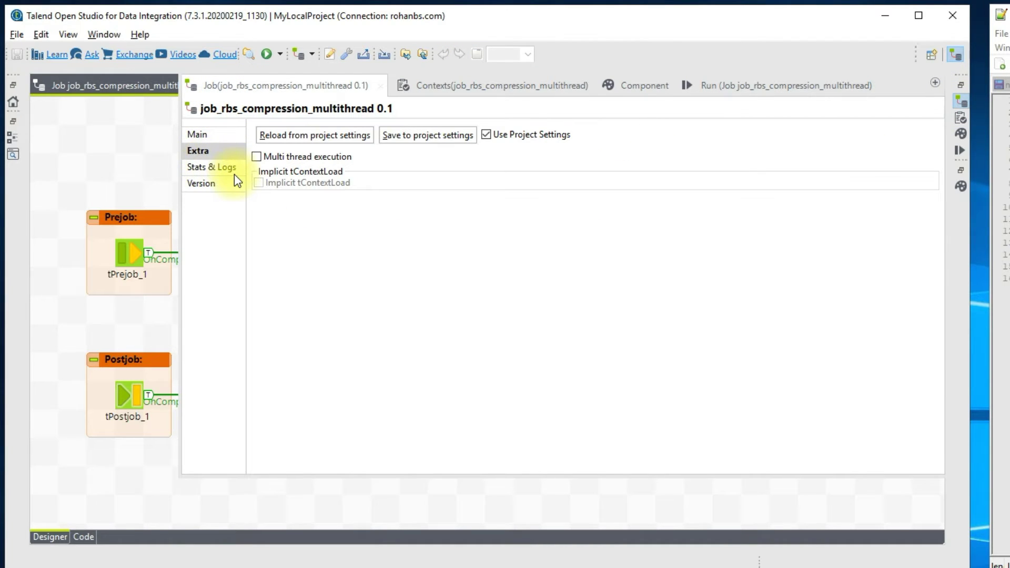
{"action": "left_click", "coordinate": [256, 157]}
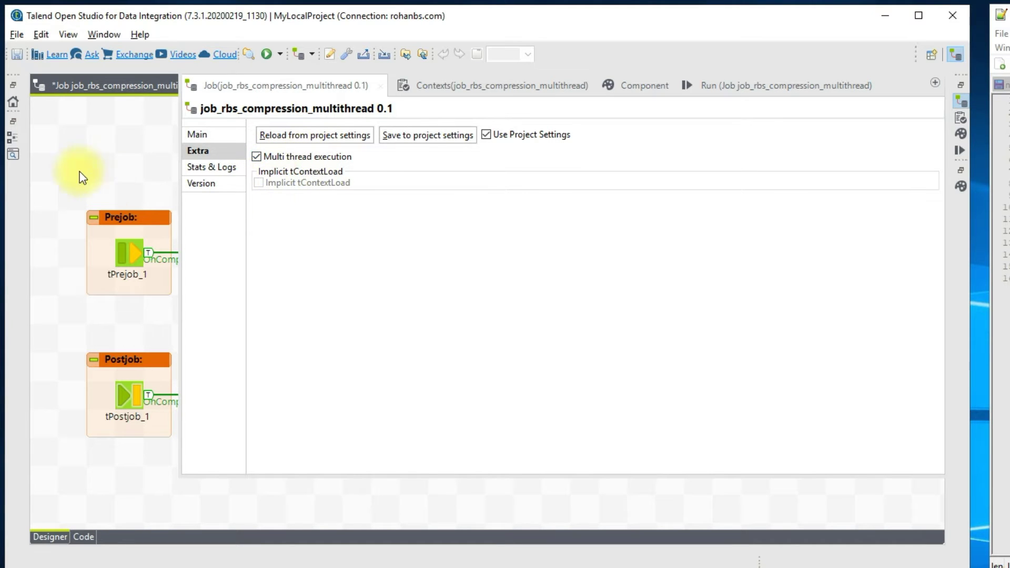
{"action": "left_click", "coordinate": [62, 163]}
{"action": "key", "text": "ctrl+s"}
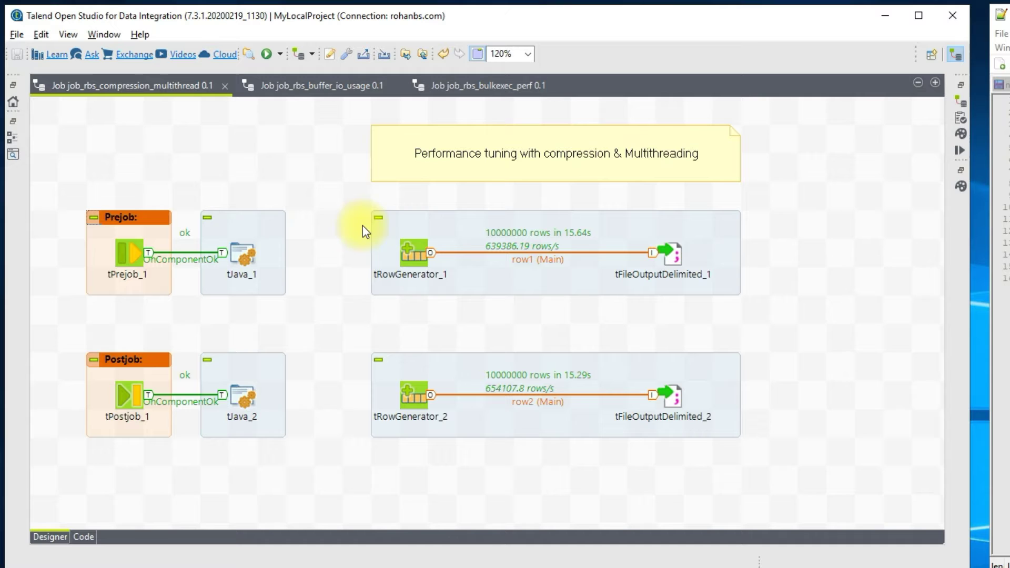
Run job_rbs_compression_multithread again with Multi thread execution enabled
{"action": "left_click", "coordinate": [960, 153]}
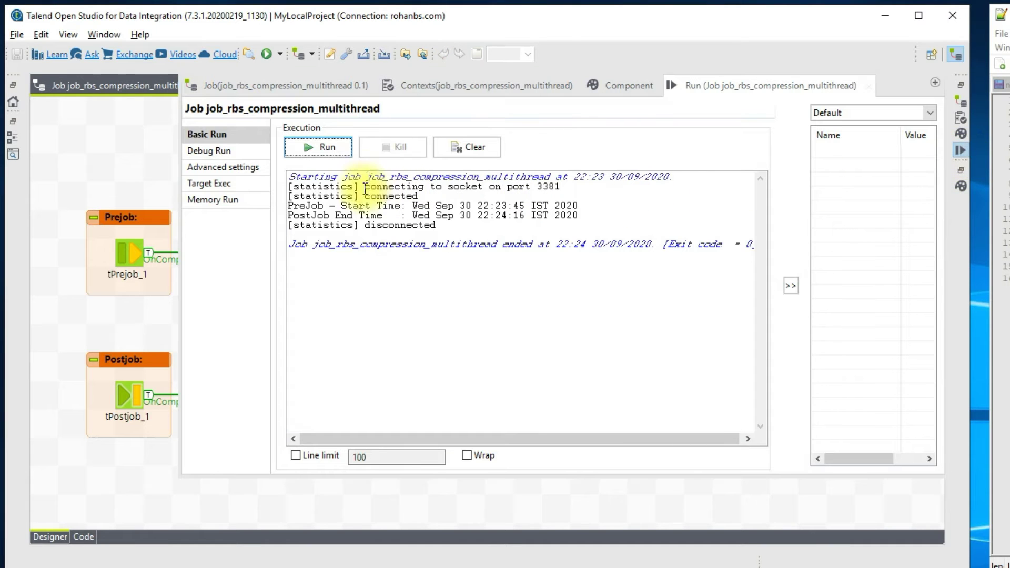
{"action": "left_click", "coordinate": [311, 143]}
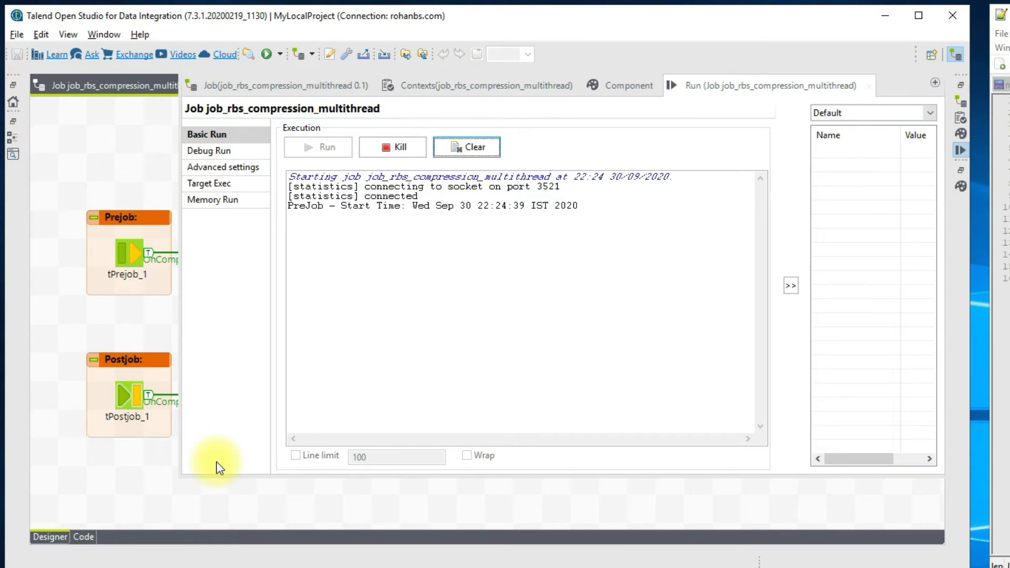
Monitor the multithreaded run, checking row progress of both subjobs on the design canvas and the run console until it finishes
{"action": "left_click", "coordinate": [130, 508]}
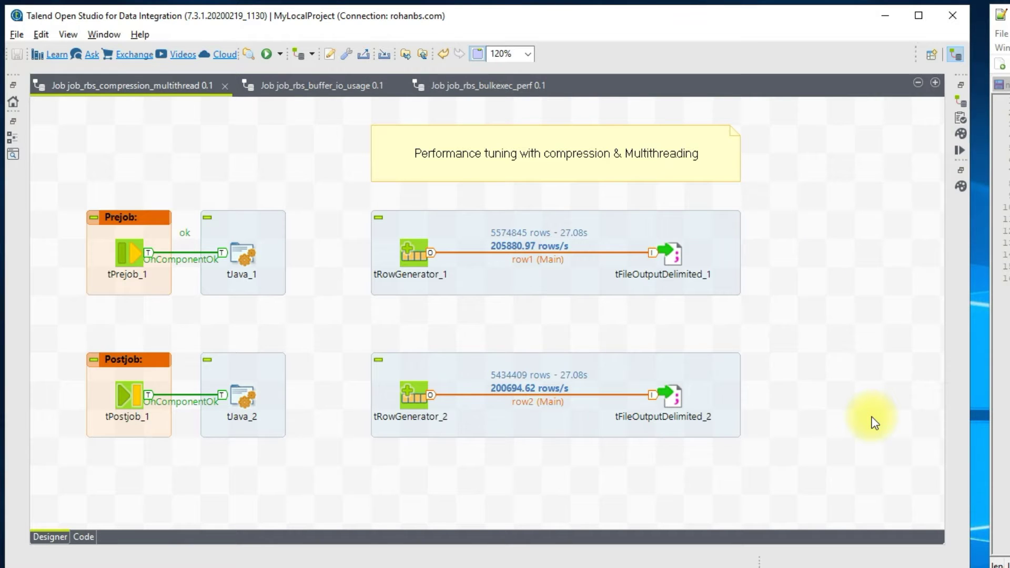
{"action": "left_click", "coordinate": [960, 152]}
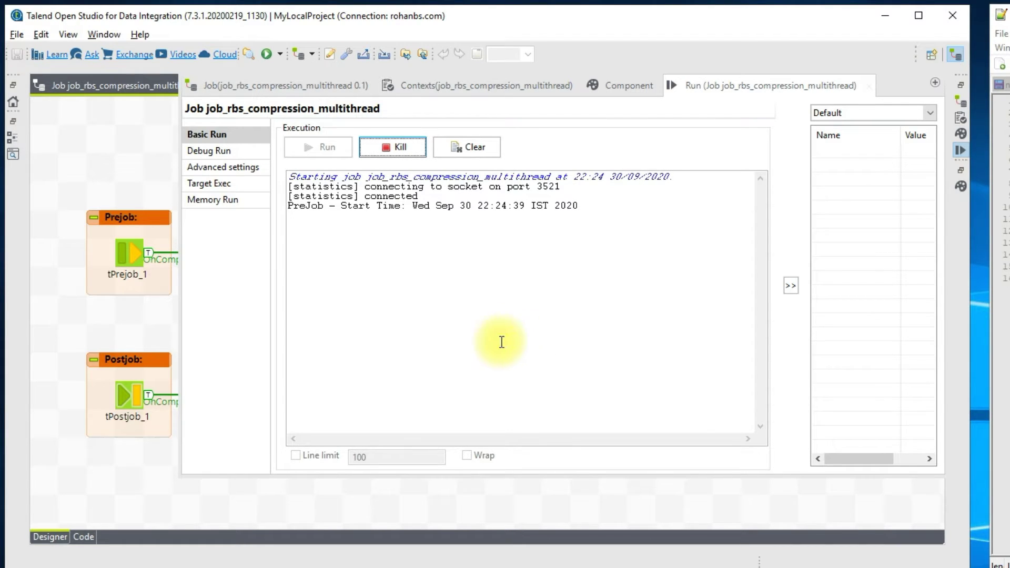
{"action": "left_click", "coordinate": [85, 481]}
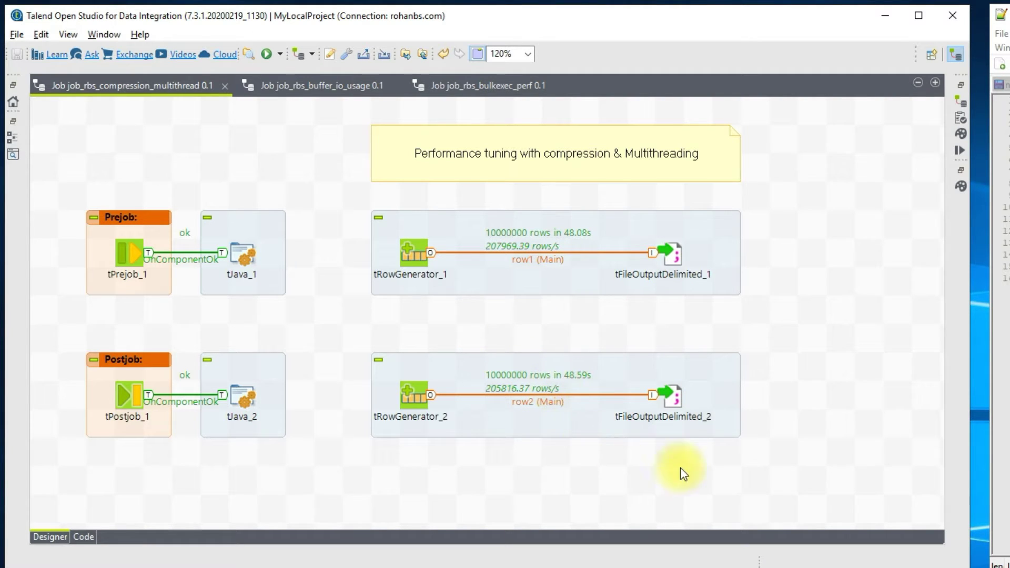
{"action": "left_click", "coordinate": [961, 134]}
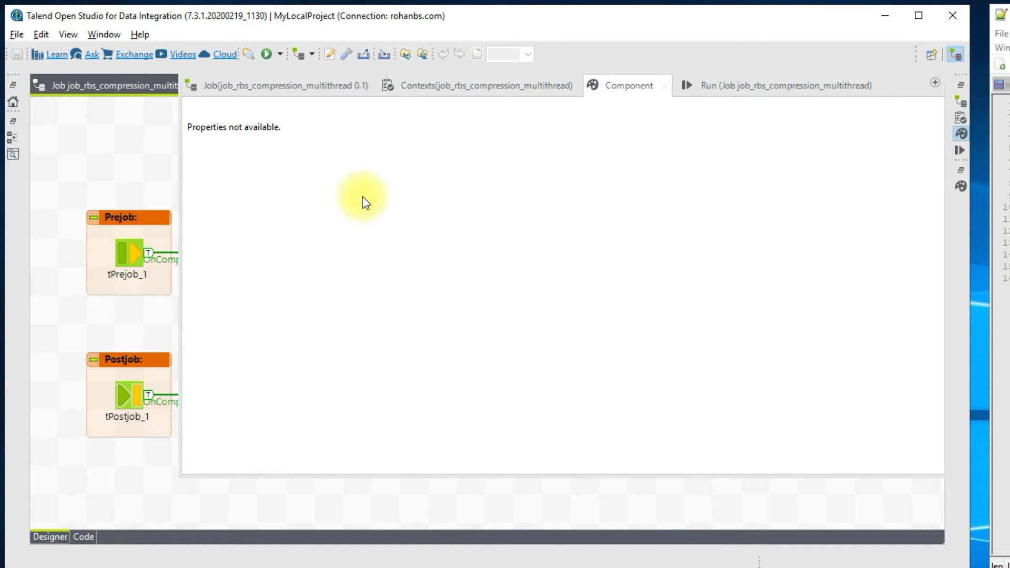
Compare the PreJob start time with the PostJob end time in the multithreaded run's console log
{"action": "left_click", "coordinate": [756, 92]}
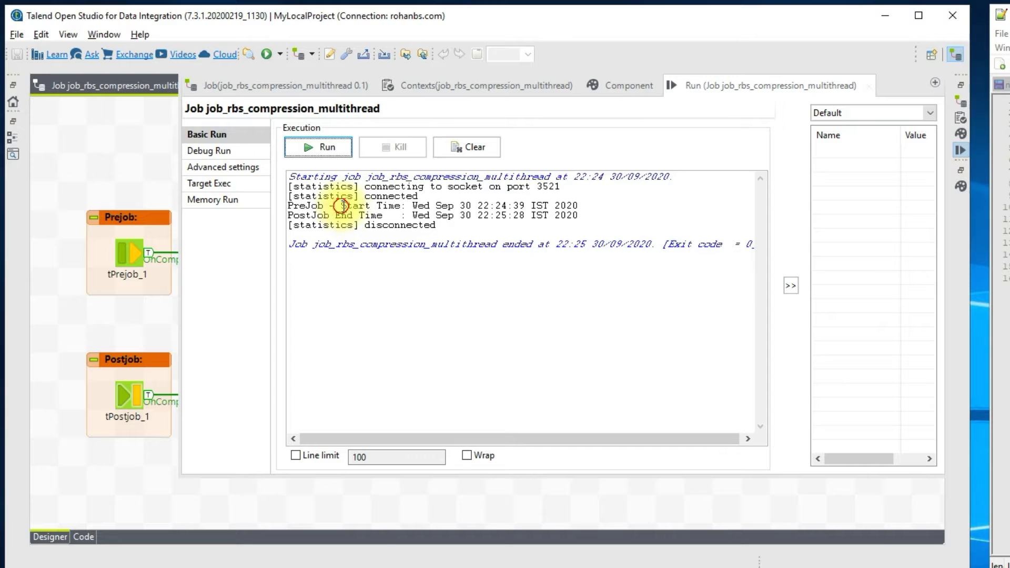
{"action": "left_click_drag", "start_coordinate": [347, 207], "coordinate": [421, 216]}
{"action": "left_click", "coordinate": [425, 225]}
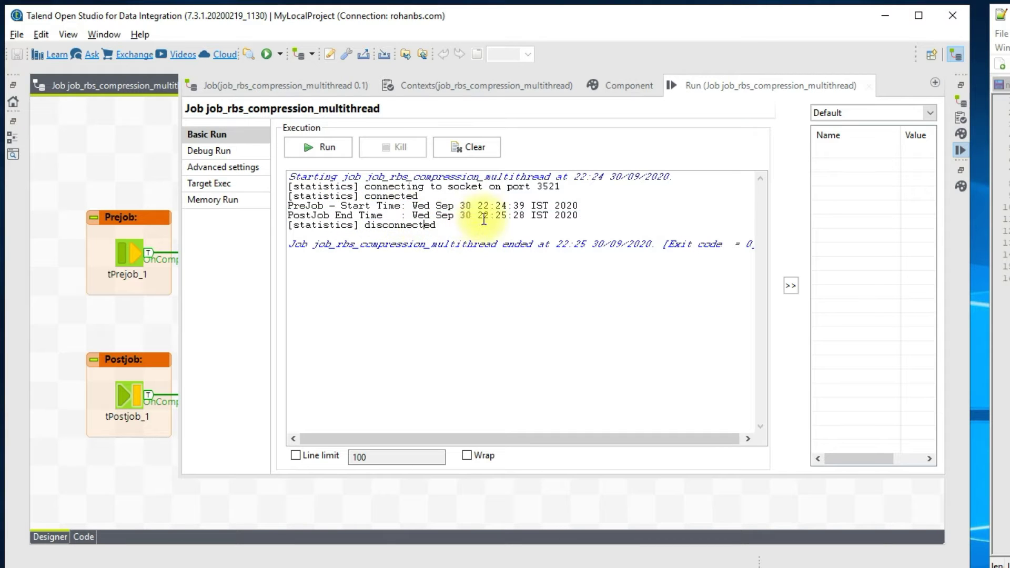
{"action": "left_click_drag", "start_coordinate": [478, 205], "coordinate": [509, 209]}
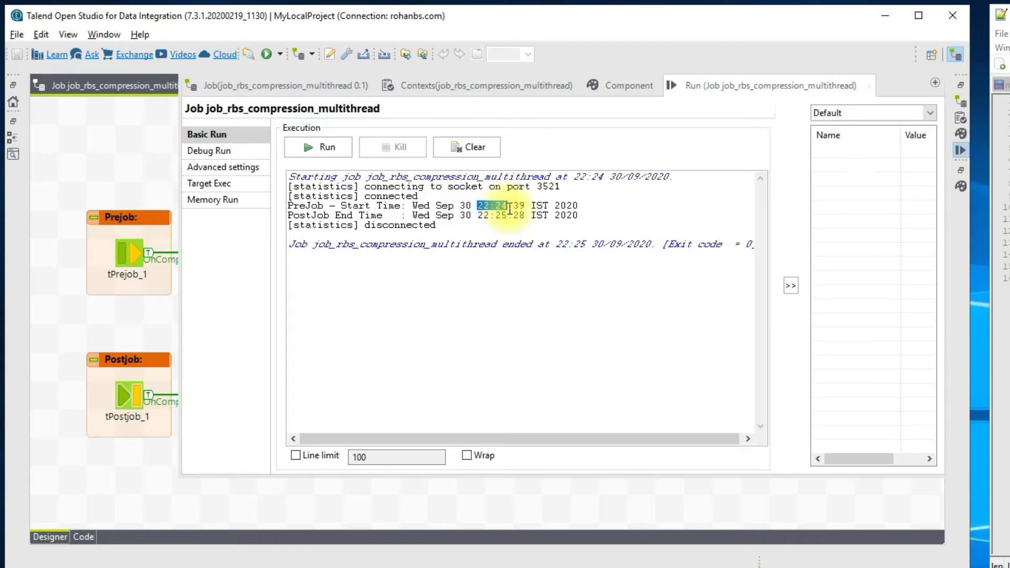
{"action": "double_click", "coordinate": [519, 206]}
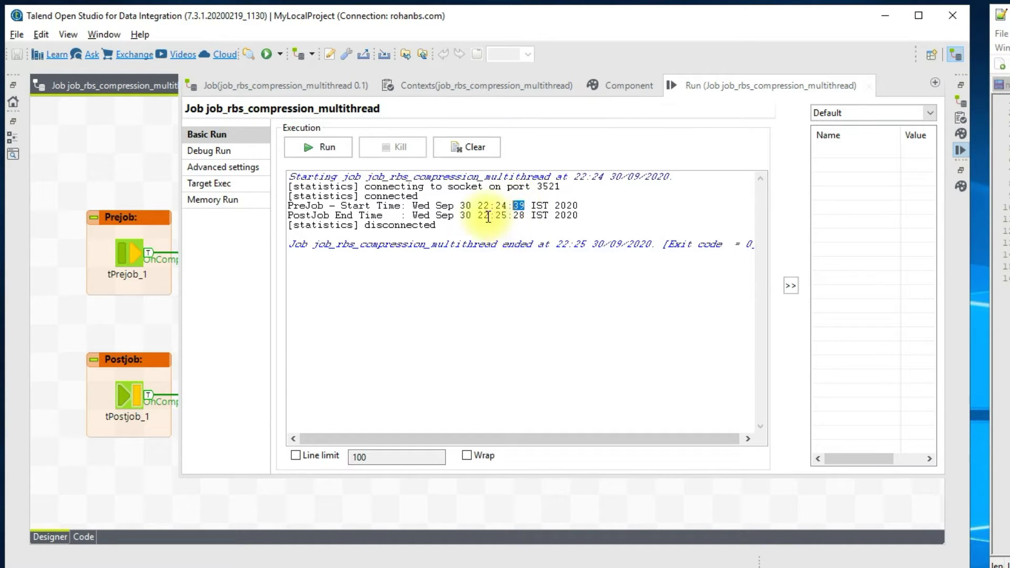
{"action": "left_click_drag", "start_coordinate": [496, 215], "coordinate": [507, 214]}
{"action": "double_click", "coordinate": [518, 215]}
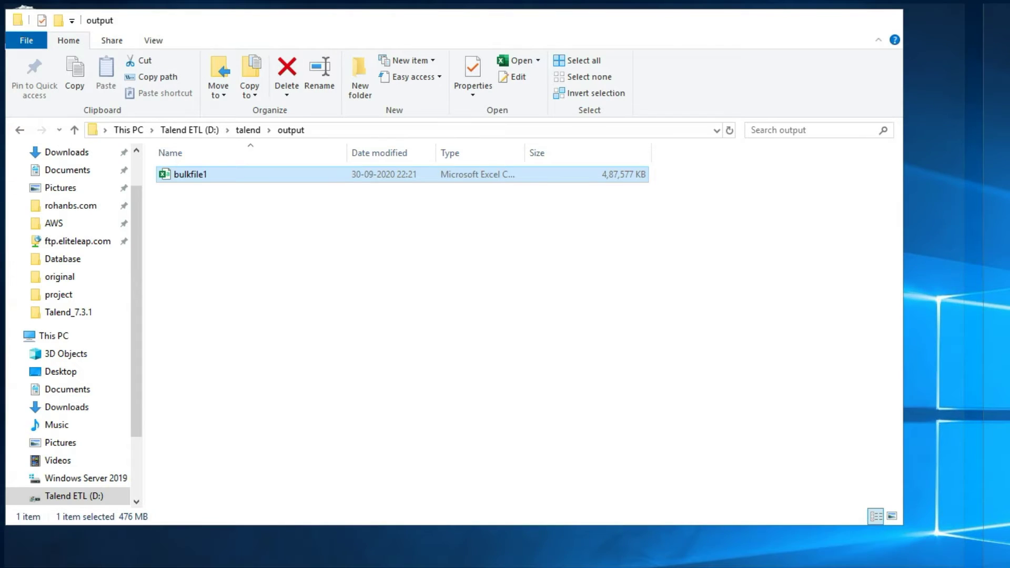
Switch to File Explorer and examine the individual and combined sizes of bulkfile1 and bulkfile2 in the output folder, then return to Talend
{"action": "left_click", "coordinate": [337, 567]}
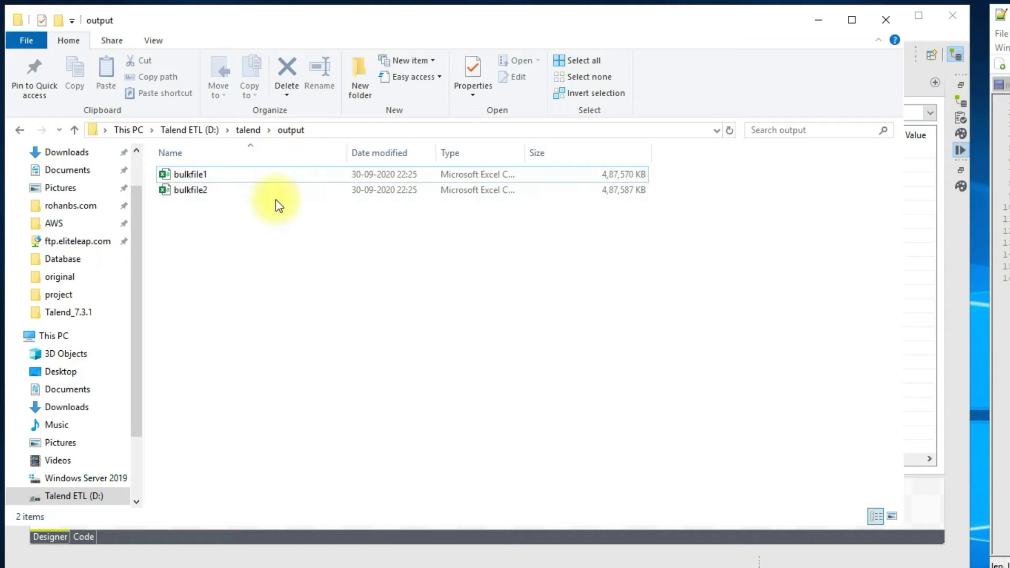
{"action": "left_click", "coordinate": [212, 174]}
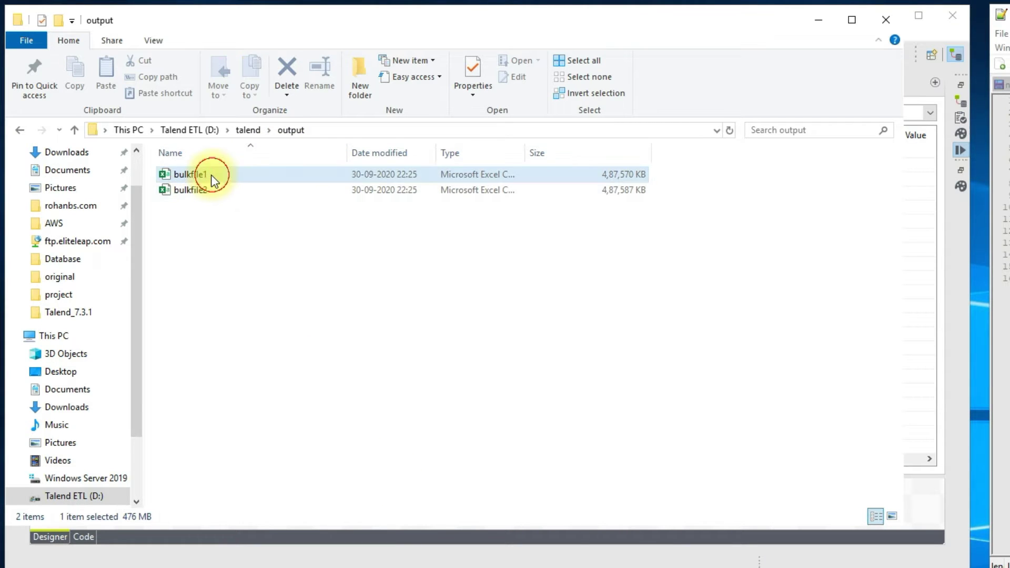
{"action": "left_click", "coordinate": [204, 190]}
{"action": "left_click", "coordinate": [642, 169]}
{"action": "left_click", "coordinate": [636, 191]}
{"action": "left_click", "coordinate": [638, 173]}
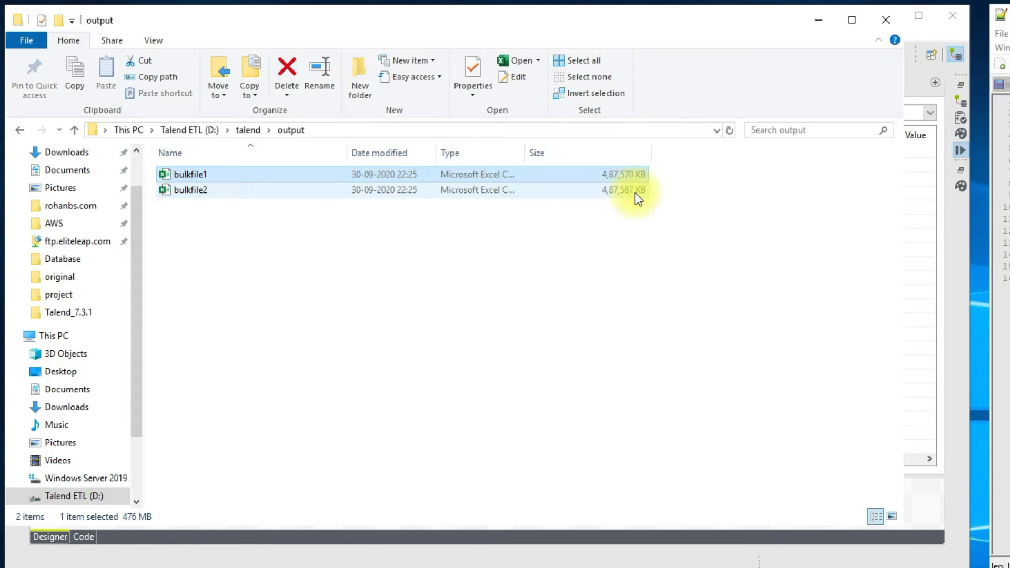
{"action": "left_click", "coordinate": [636, 192]}
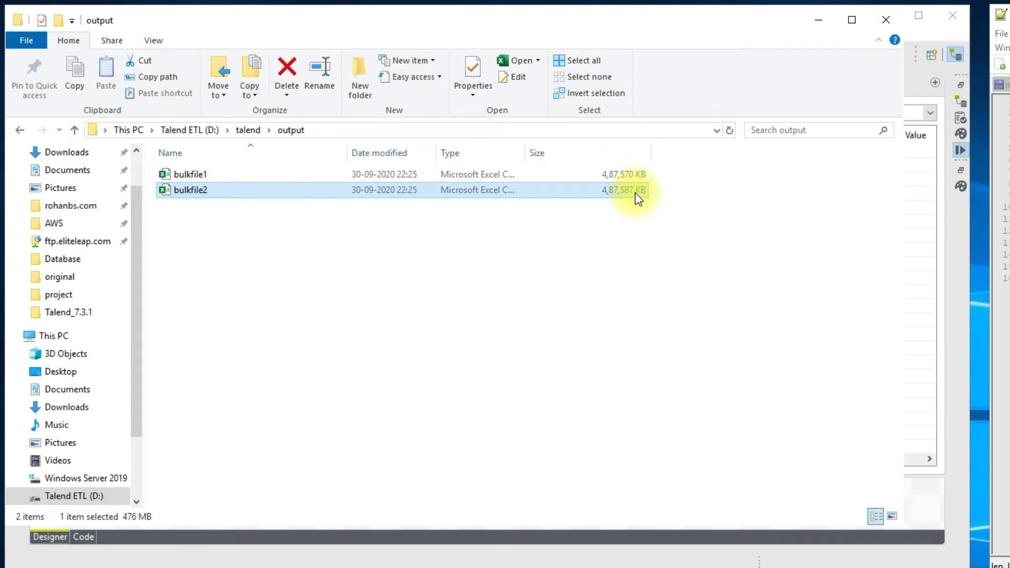
{"action": "left_click", "coordinate": [627, 171], "text": "ctrl"}
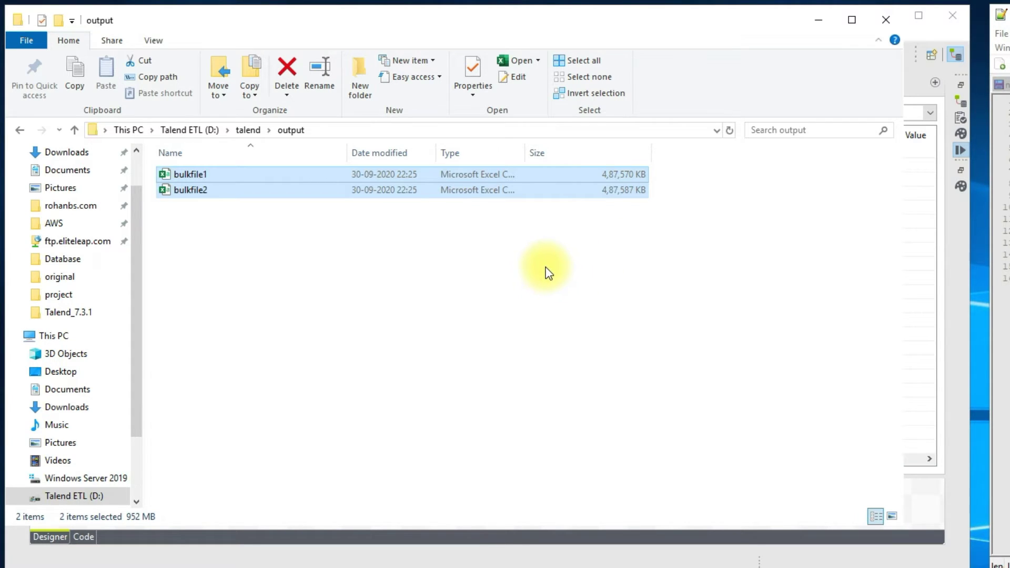
{"action": "left_click", "coordinate": [591, 240]}
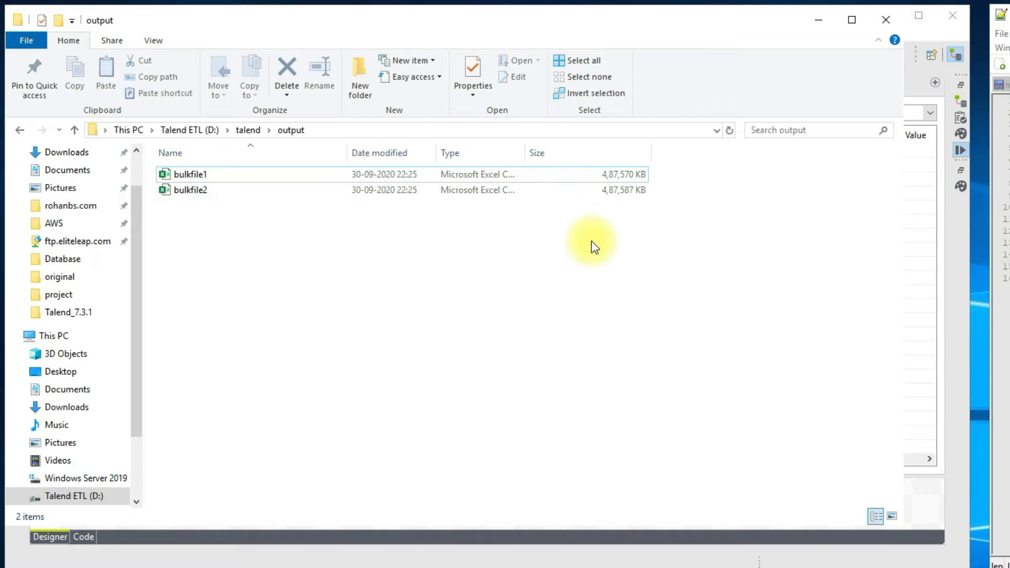
{"action": "left_click", "coordinate": [821, 24]}
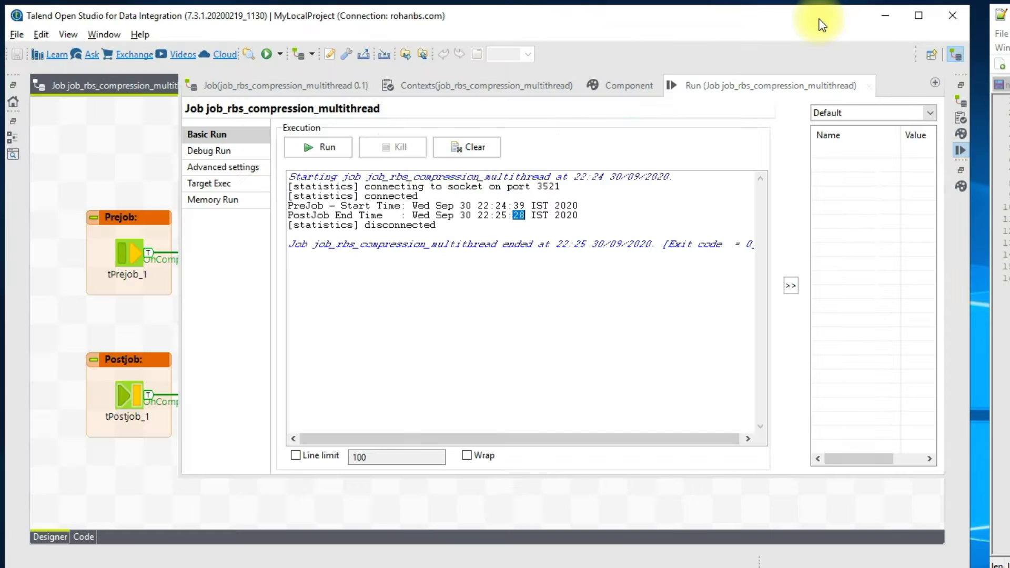
Enable Compress as zip file for both tFileOutputDelimited_1 and tFileOutputDelimited_2, and save the job
{"action": "left_click", "coordinate": [126, 486]}
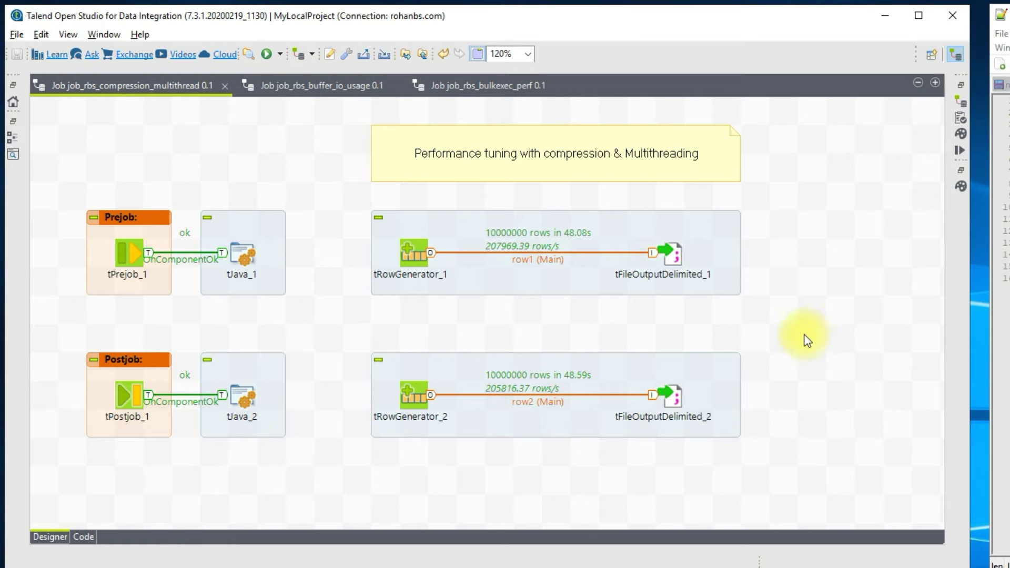
{"action": "double_click", "coordinate": [669, 253]}
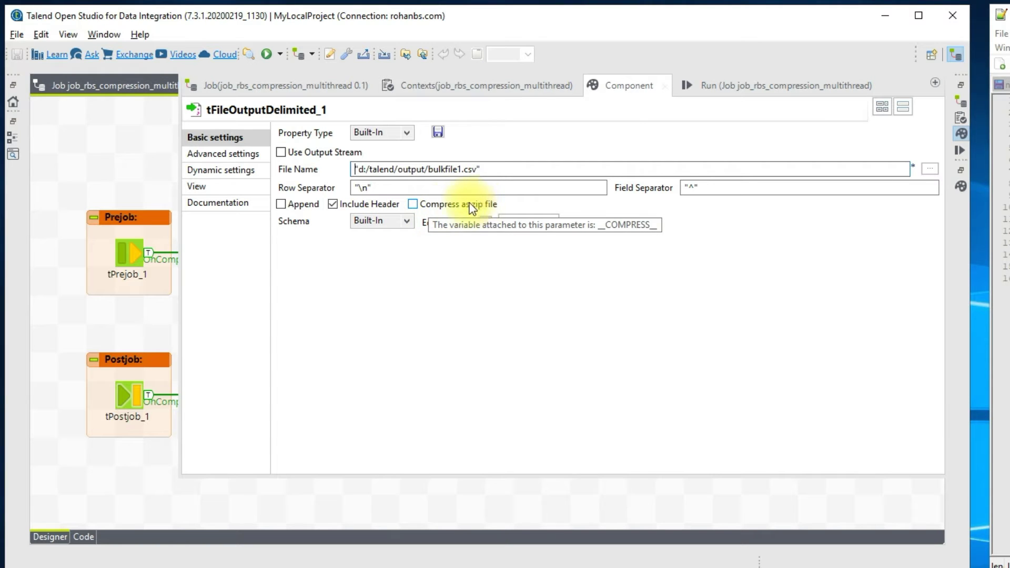
{"action": "left_click", "coordinate": [413, 206]}
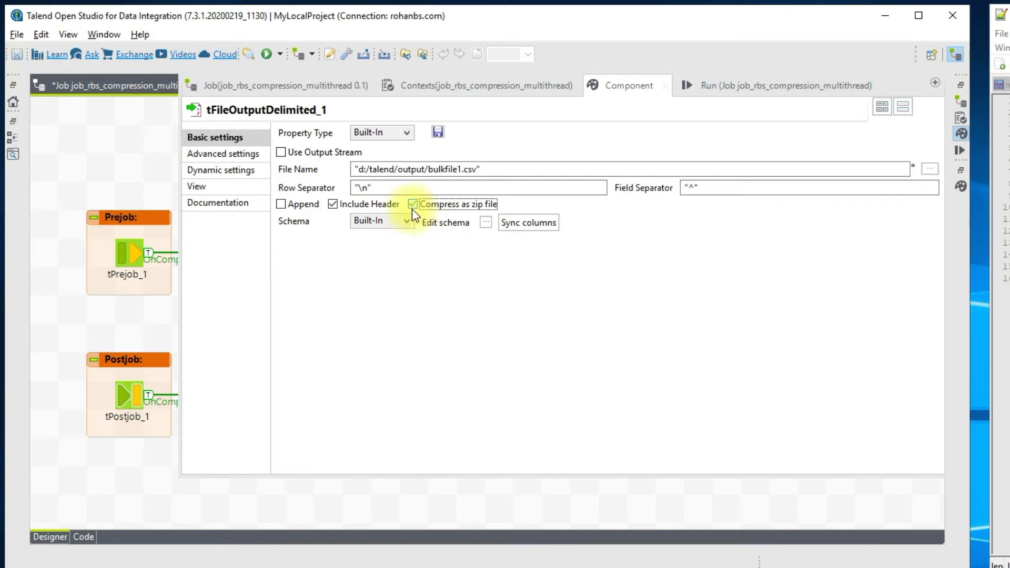
{"action": "double_click", "coordinate": [90, 307]}
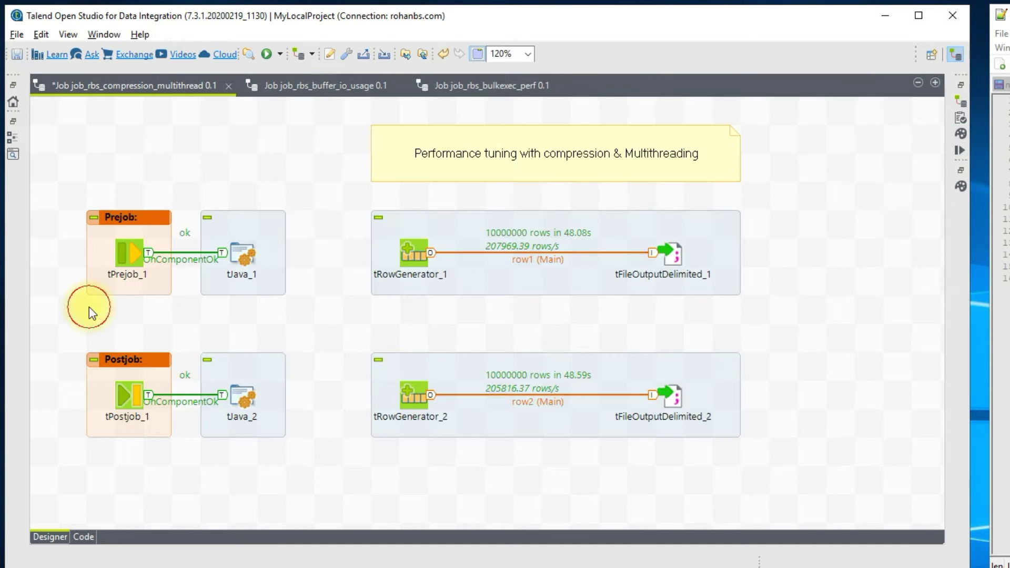
{"action": "double_click", "coordinate": [665, 400]}
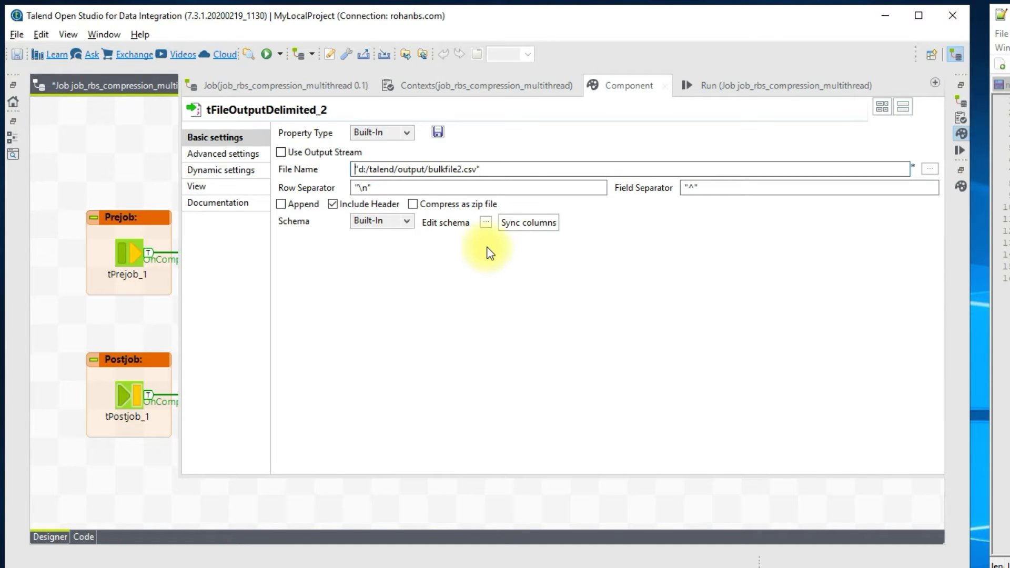
{"action": "left_click", "coordinate": [413, 204]}
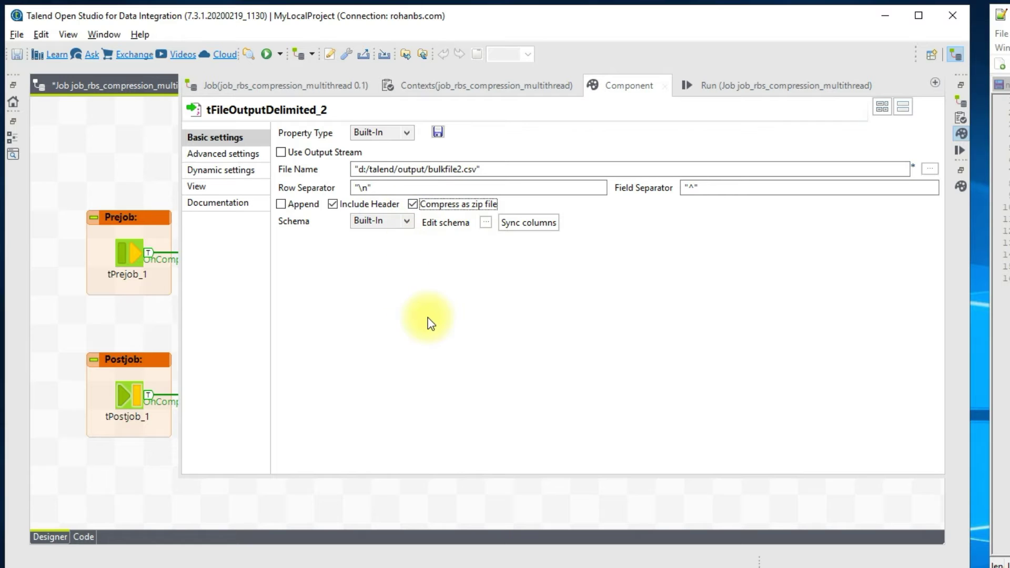
{"action": "double_click", "coordinate": [63, 323]}
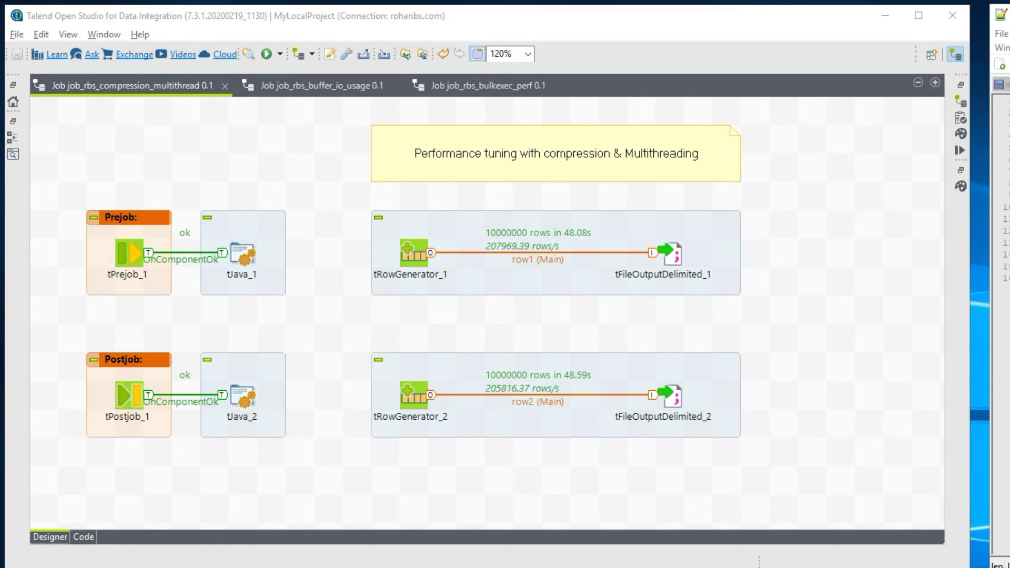
Switch to File Explorer, select both bulk files in the output folder to check their combined size, and return to Talend
{"action": "key", "text": "alt+Tab"}
{"action": "left_click_drag", "start_coordinate": [669, 219], "coordinate": [593, 157]}
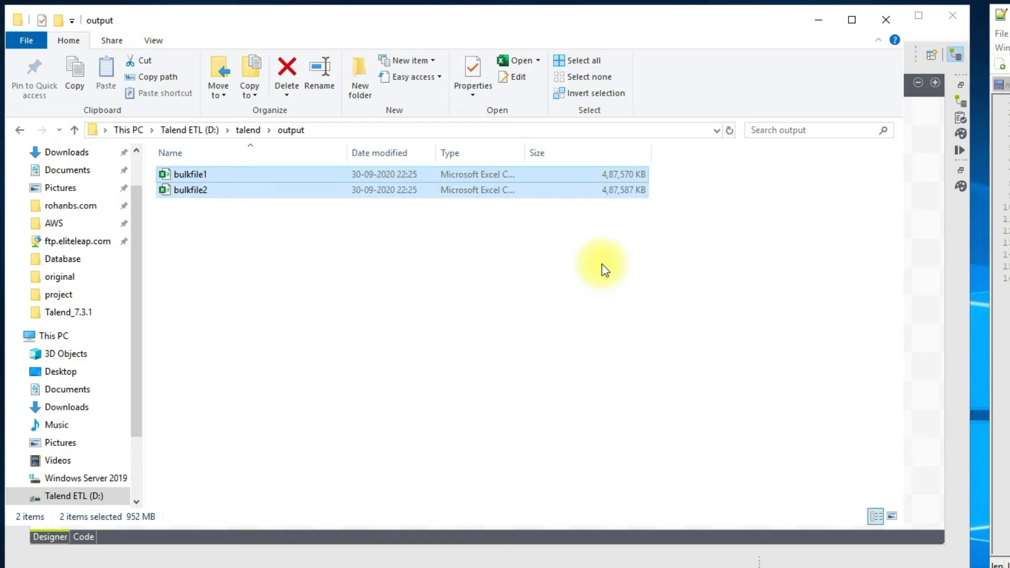
{"action": "left_click", "coordinate": [819, 21]}
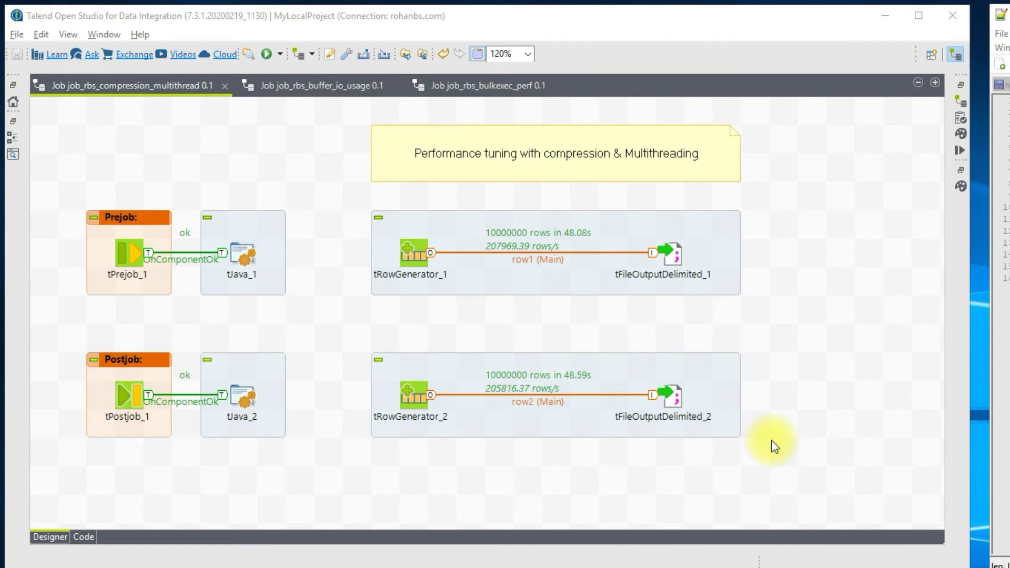
Check the compression option of tFileOutputDelimited_1 and run job_rbs_compression_multithread with zip output
{"action": "double_click", "coordinate": [673, 250]}
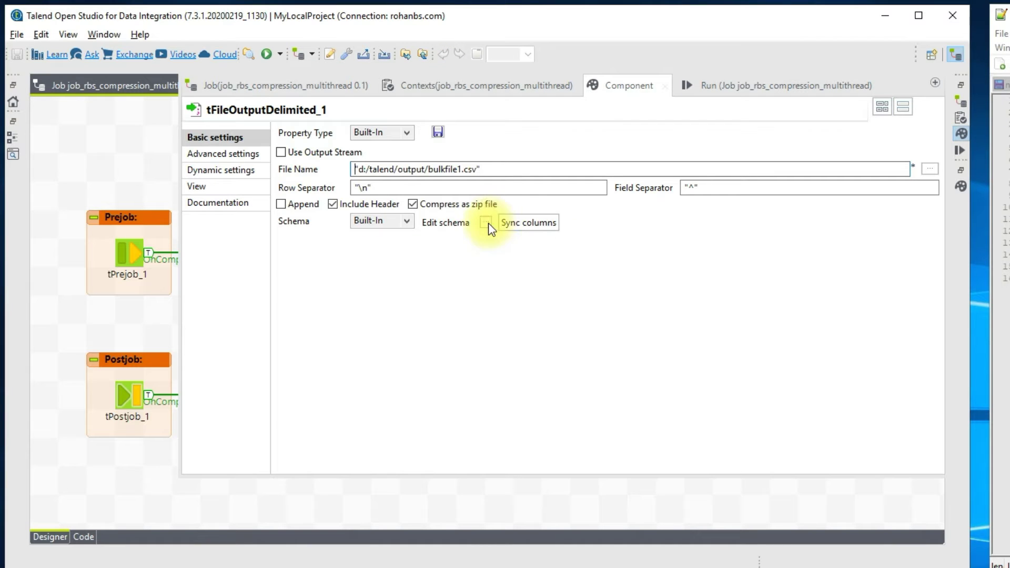
{"action": "left_click", "coordinate": [350, 500]}
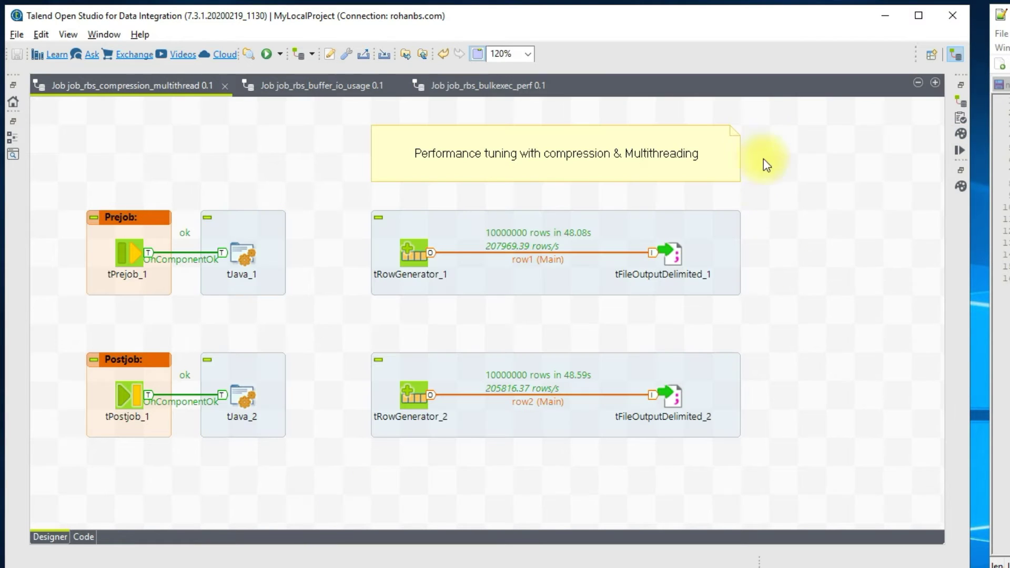
{"action": "left_click", "coordinate": [956, 150]}
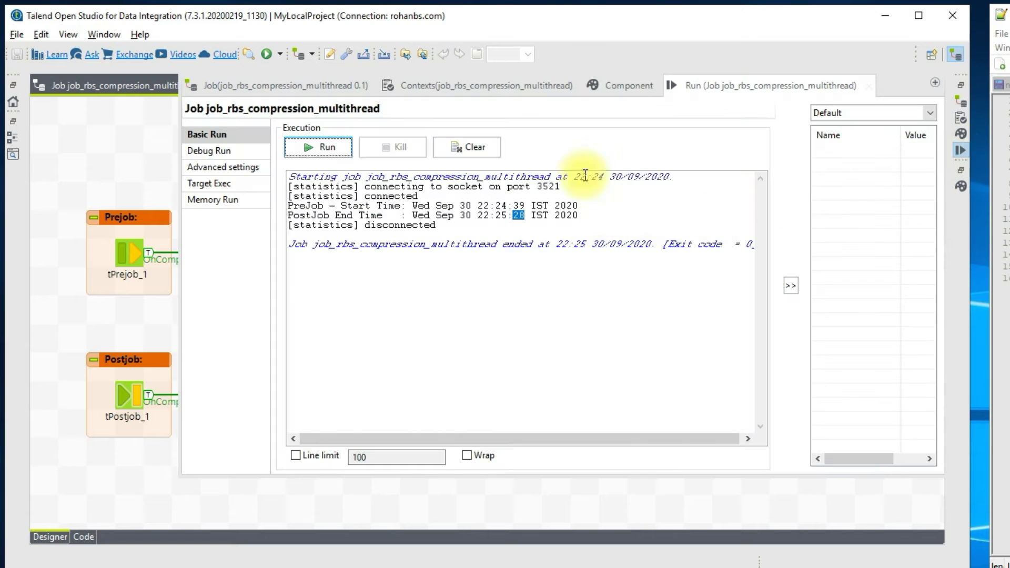
{"action": "left_click", "coordinate": [328, 153]}
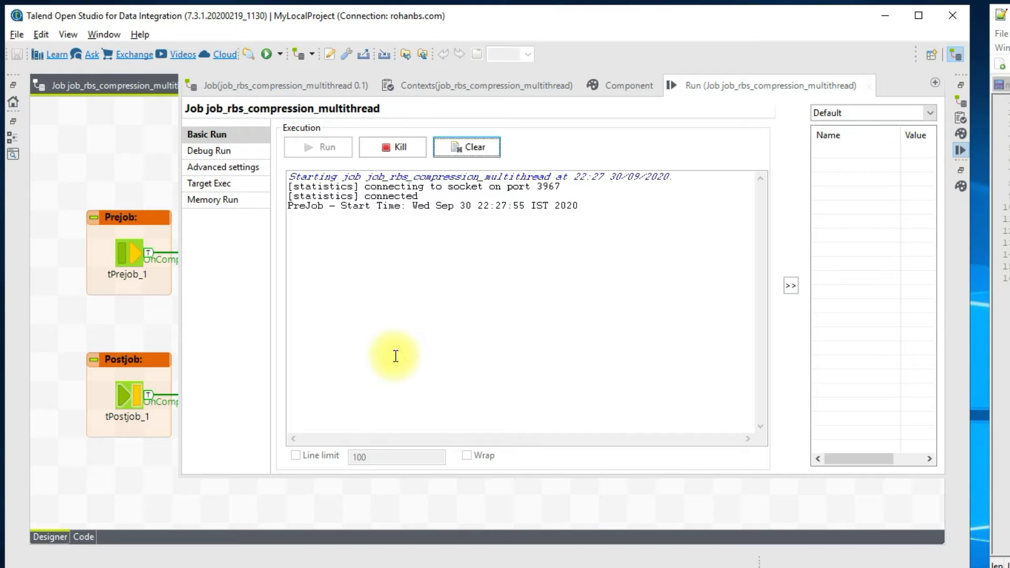
Check the compressed run's progress on the design canvas and review the basic settings of tFileOutputDelimited_2
{"action": "left_click", "coordinate": [137, 507]}
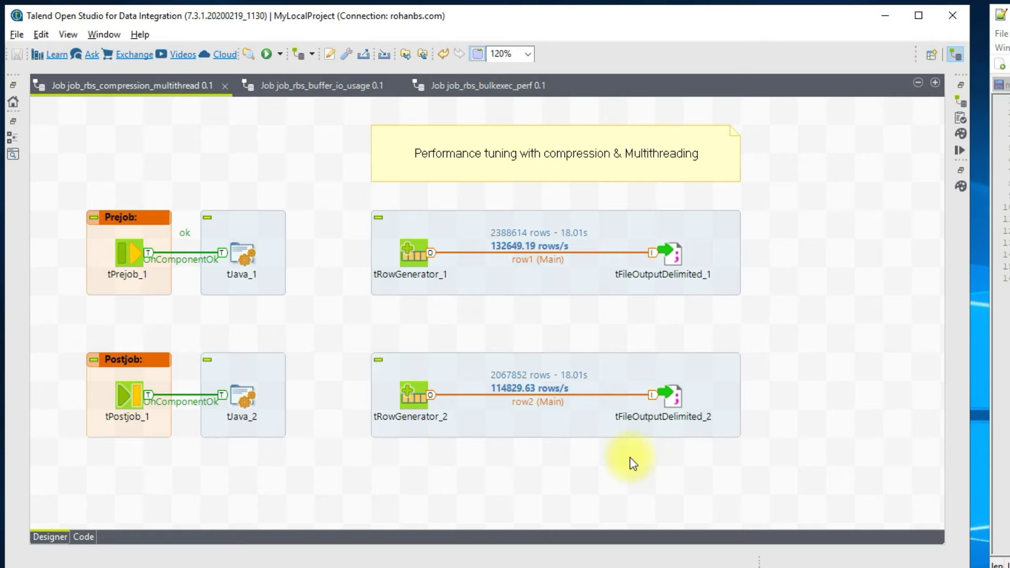
{"action": "double_click", "coordinate": [671, 393]}
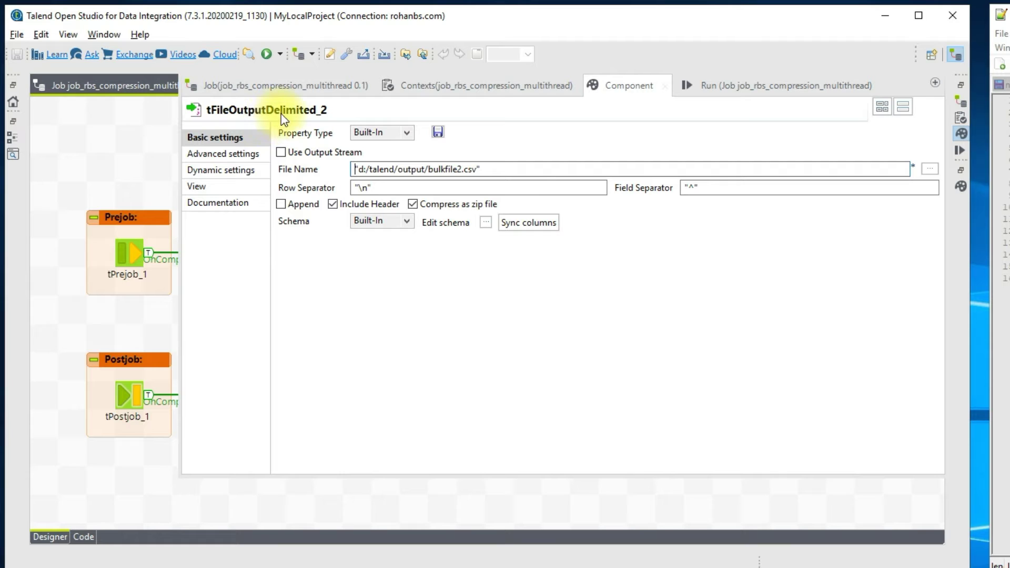
{"action": "left_click", "coordinate": [140, 474]}
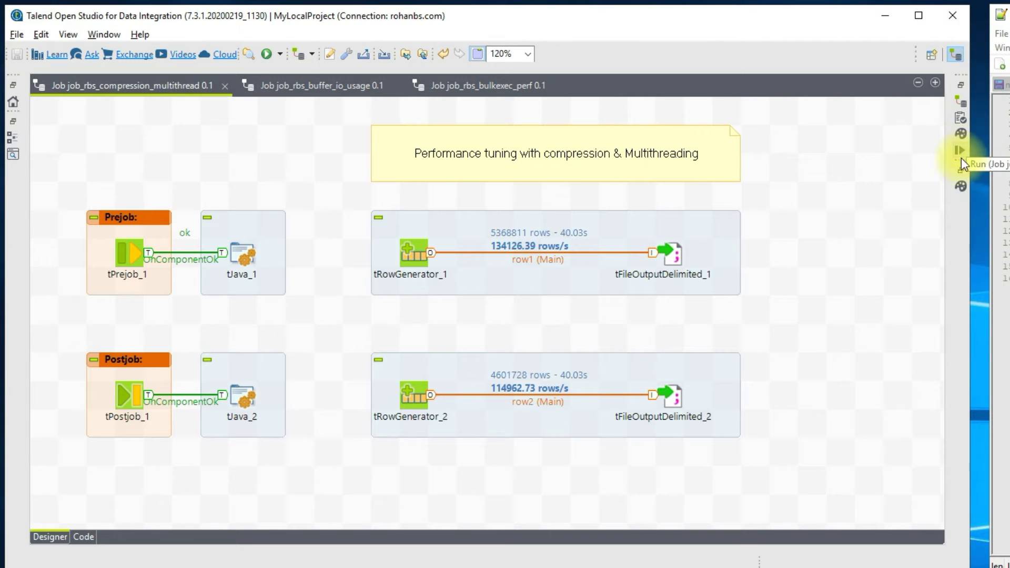
Find the tFileArchive component in the palette and place it beside tFileOutputDelimited_1 on the design canvas
{"action": "left_click", "coordinate": [961, 186]}
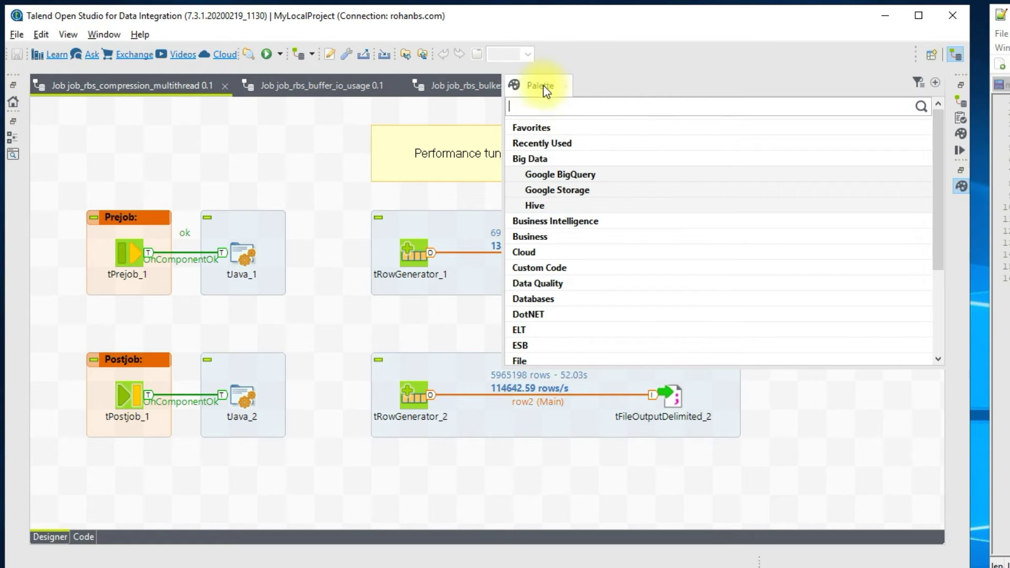
{"action": "type", "text": "file"}
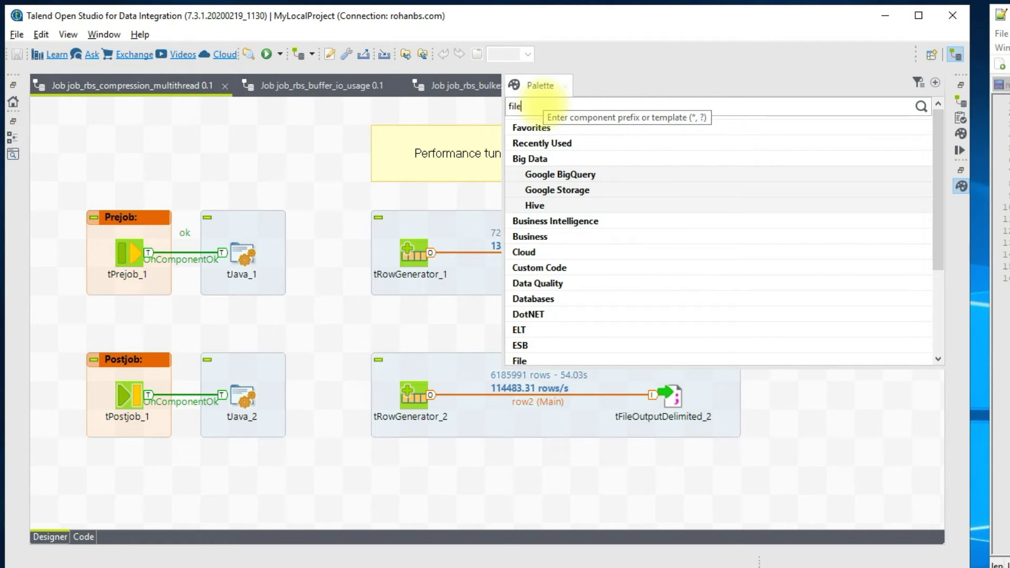
{"action": "type", "text": "archive"}
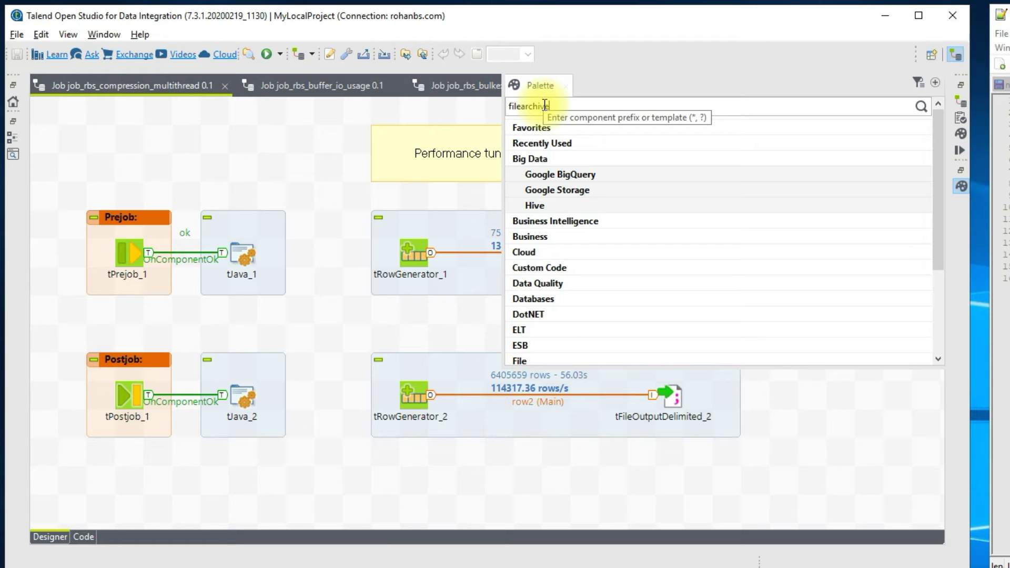
{"action": "key", "text": "Return"}
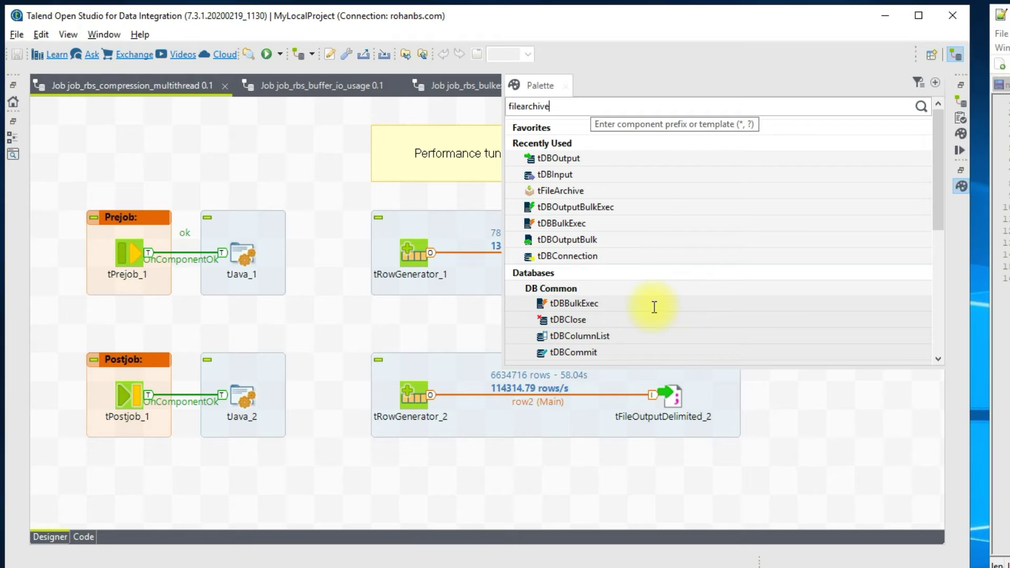
{"action": "left_click", "coordinate": [581, 192]}
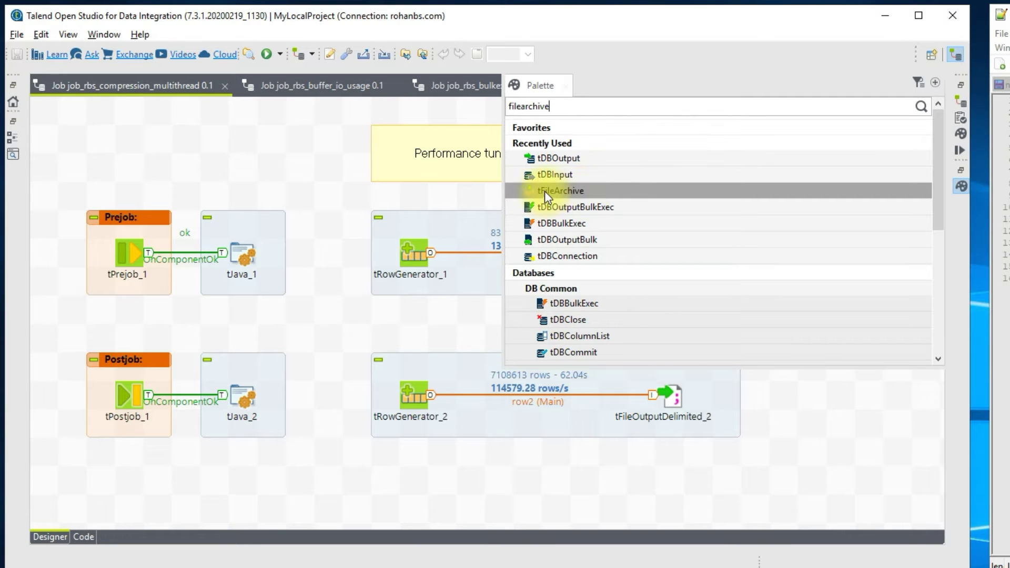
{"action": "left_click_drag", "start_coordinate": [553, 192], "coordinate": [834, 441]}
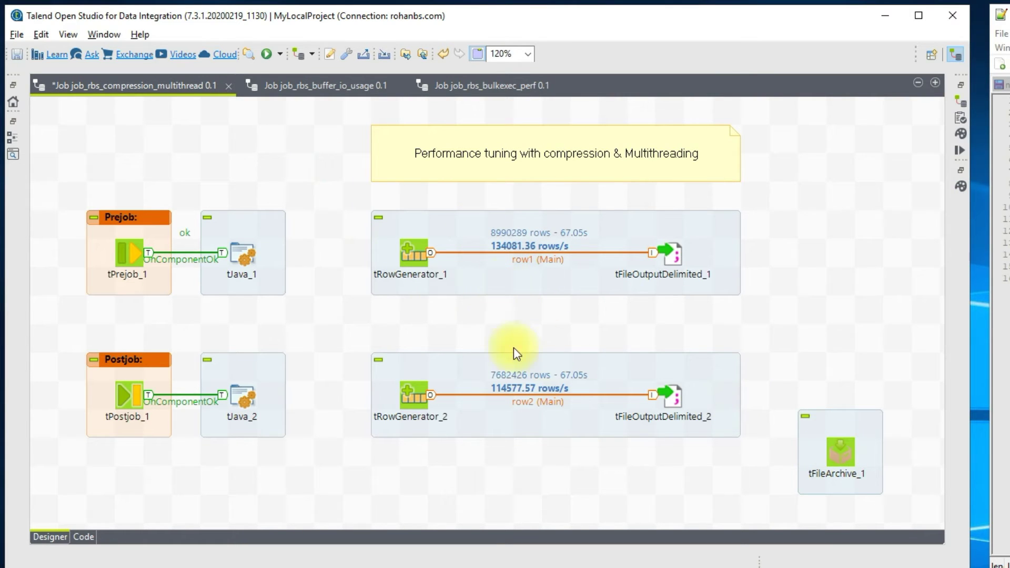
{"action": "left_click_drag", "start_coordinate": [845, 475], "coordinate": [838, 250]}
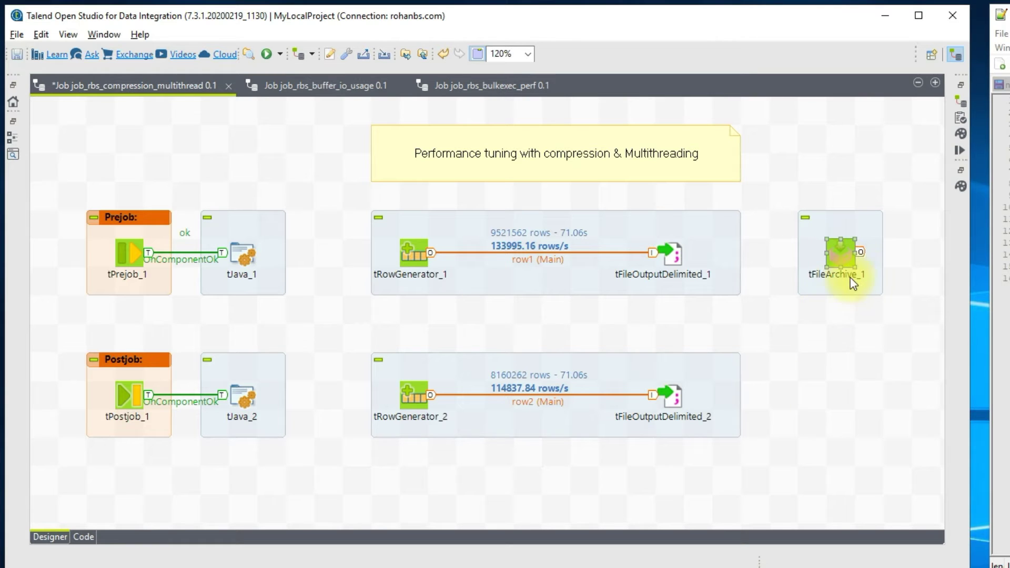
Add a tFileUnarchive component and place it directly below tFileArchive_1, level with tFileOutputDelimited_2
{"action": "left_click", "coordinate": [819, 367]}
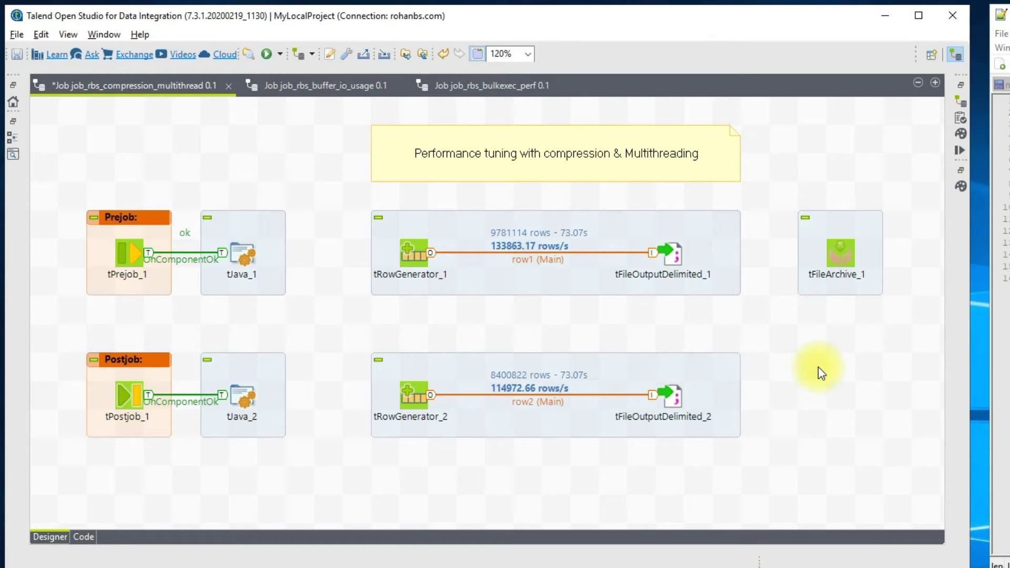
{"action": "type", "text": "tfile"}
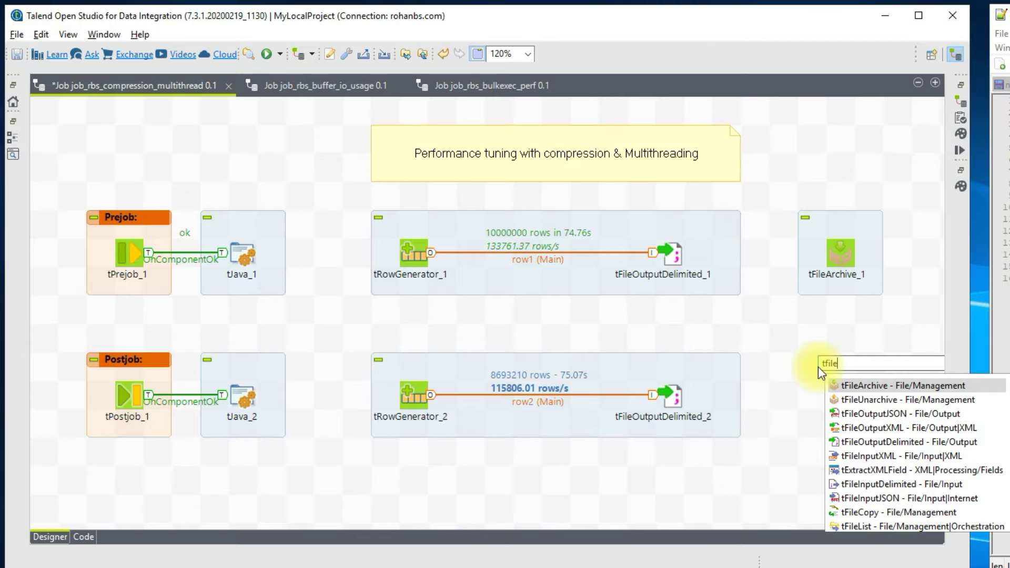
{"action": "double_click", "coordinate": [854, 399]}
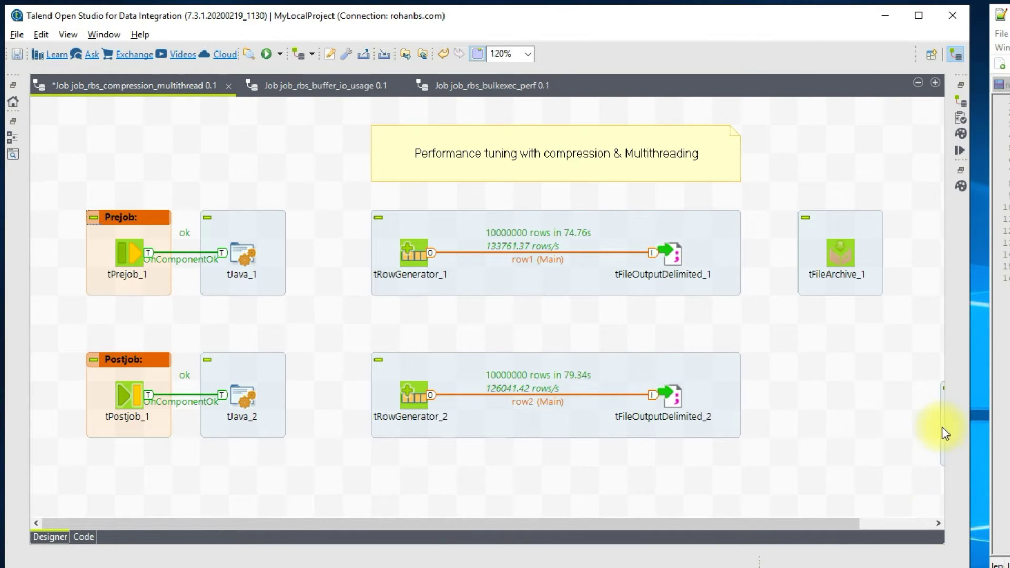
{"action": "left_click_drag", "start_coordinate": [842, 524], "coordinate": [889, 524]}
{"action": "left_click_drag", "start_coordinate": [930, 419], "coordinate": [784, 379]}
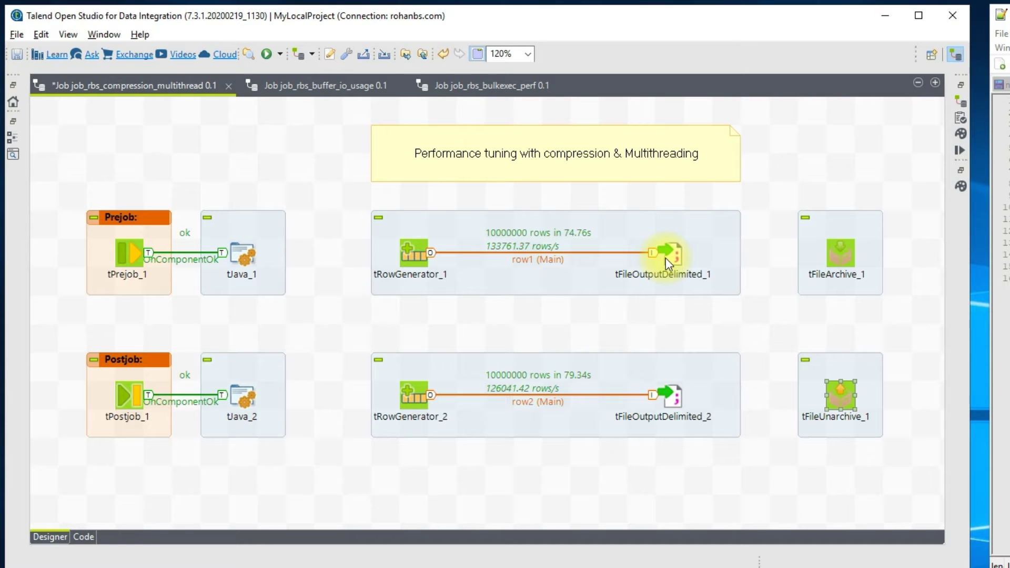
{"action": "left_click_drag", "start_coordinate": [785, 187], "coordinate": [876, 296]}
{"action": "left_click_drag", "start_coordinate": [794, 331], "coordinate": [899, 453]}
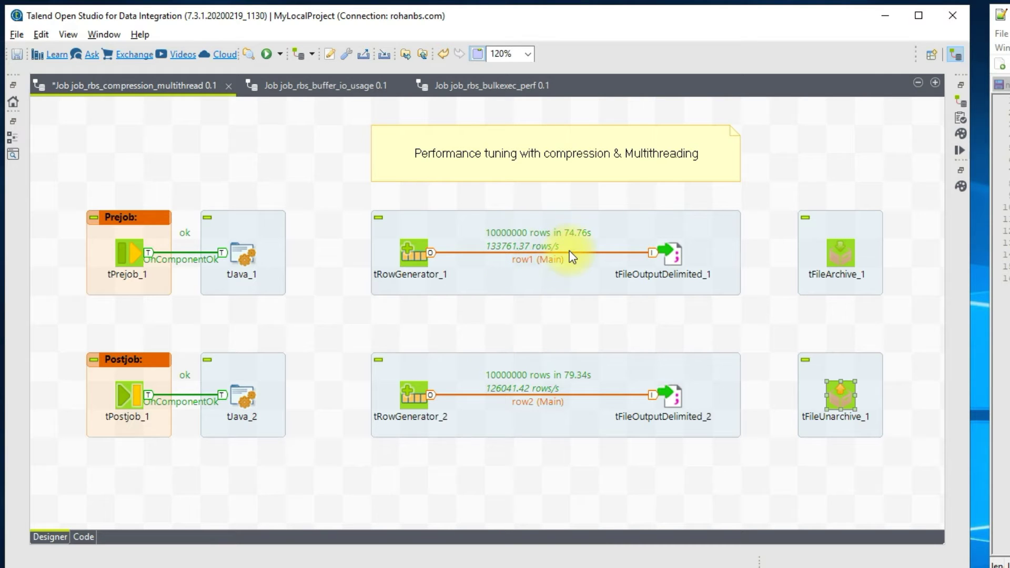
Review the basic settings of tFileOutputDelimited_1, switch to File Explorer and select both zipped bulk files to check their combined size
{"action": "double_click", "coordinate": [674, 254]}
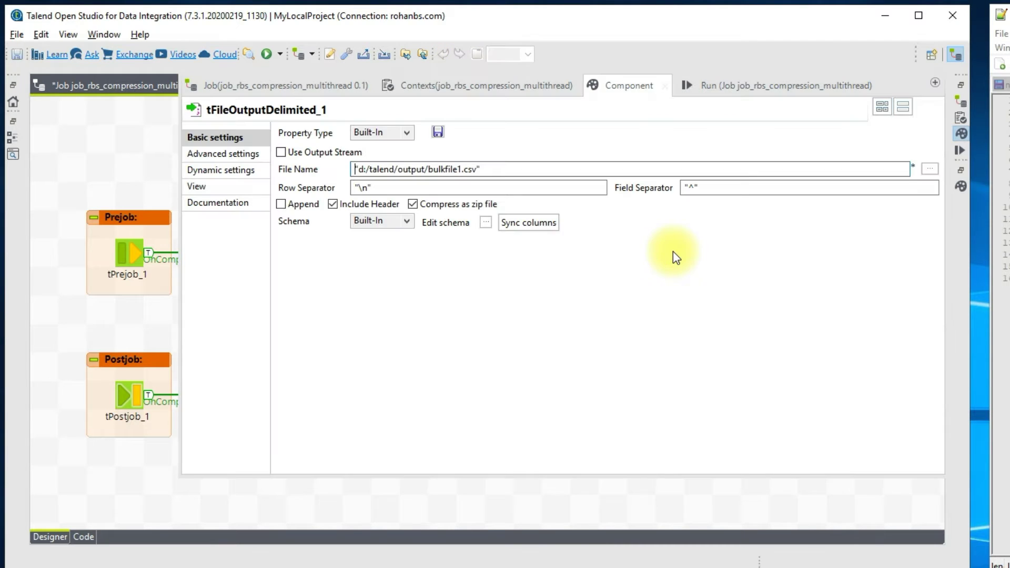
{"action": "left_click", "coordinate": [42, 476]}
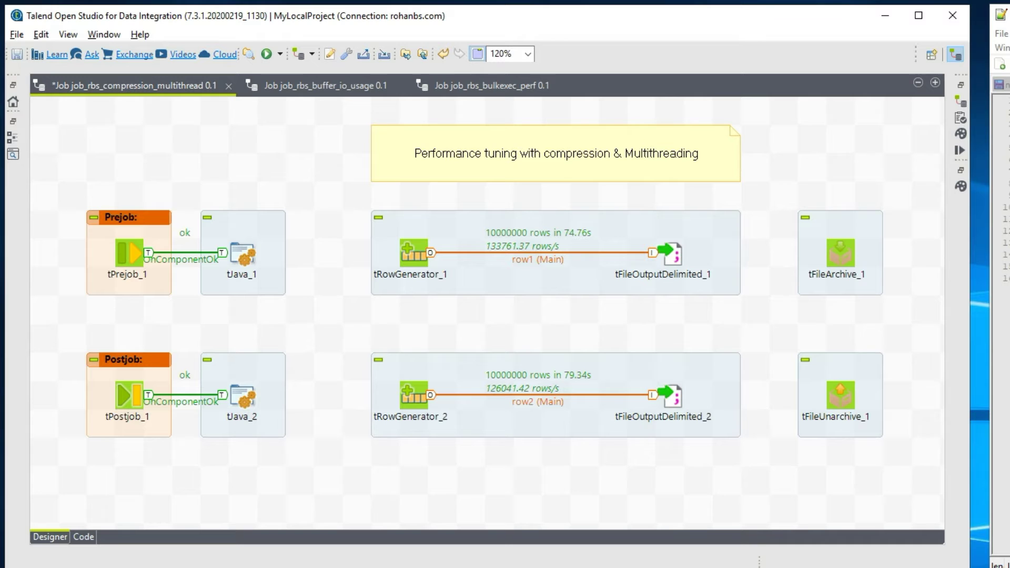
{"action": "left_click", "coordinate": [557, 567]}
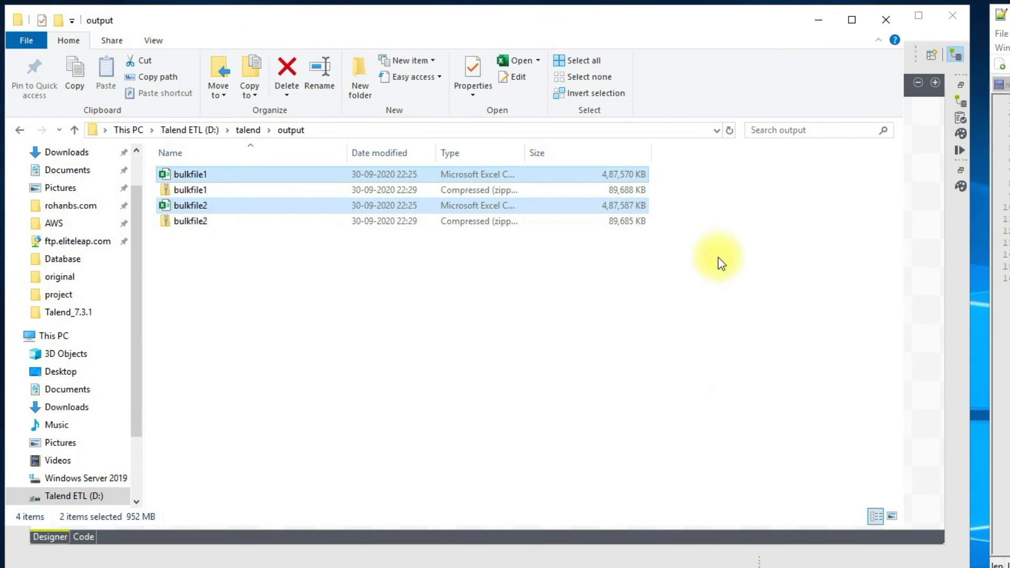
{"action": "left_click", "coordinate": [602, 273]}
{"action": "left_click", "coordinate": [628, 191]}
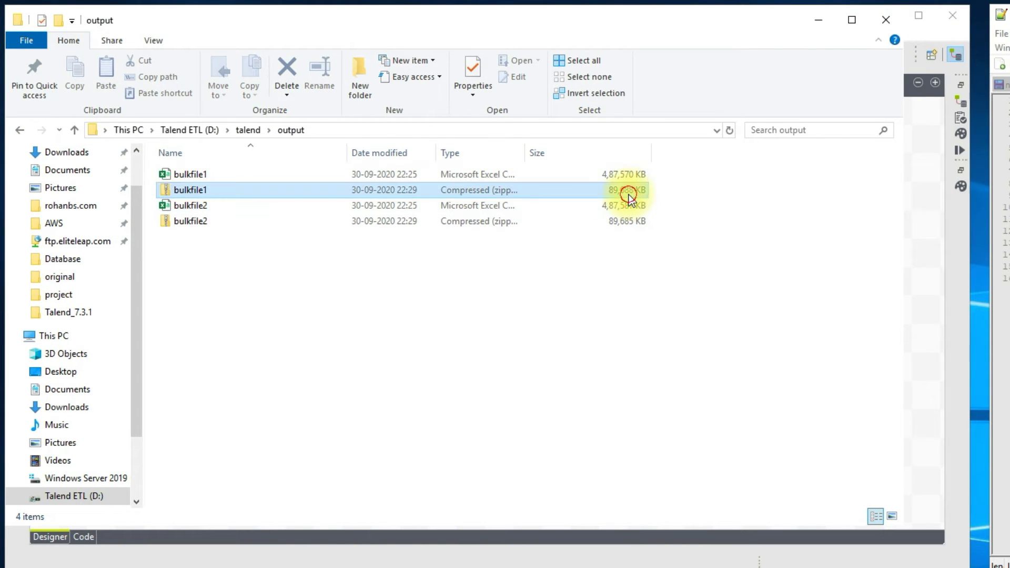
{"action": "left_click", "coordinate": [559, 220], "text": "ctrl"}
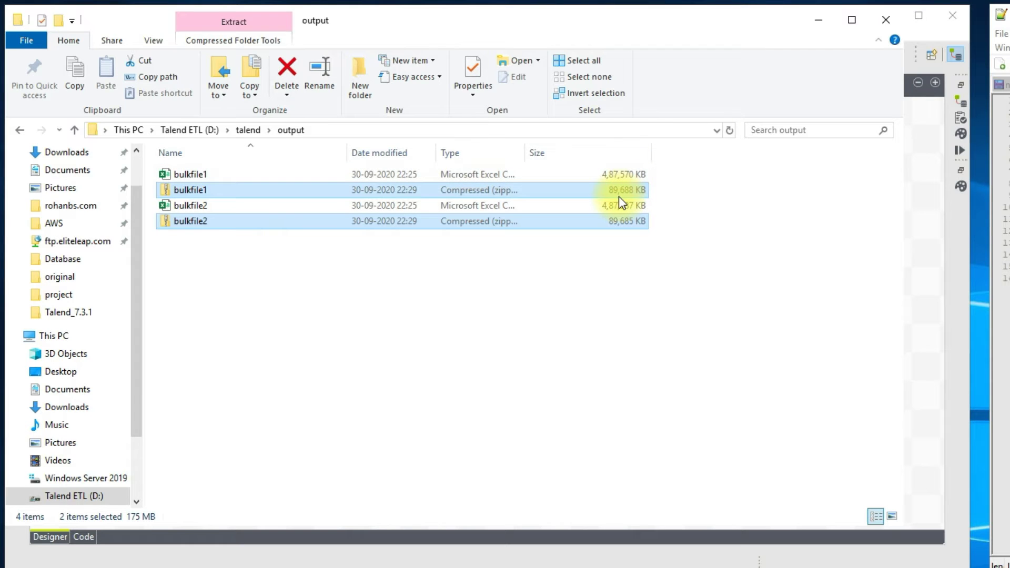
Compare the sizes of the CSV and zipped versions of bulkfile1 in the output folder, and return to Talend
{"action": "left_click", "coordinate": [669, 194]}
{"action": "left_click_drag", "start_coordinate": [686, 193], "coordinate": [532, 195]}
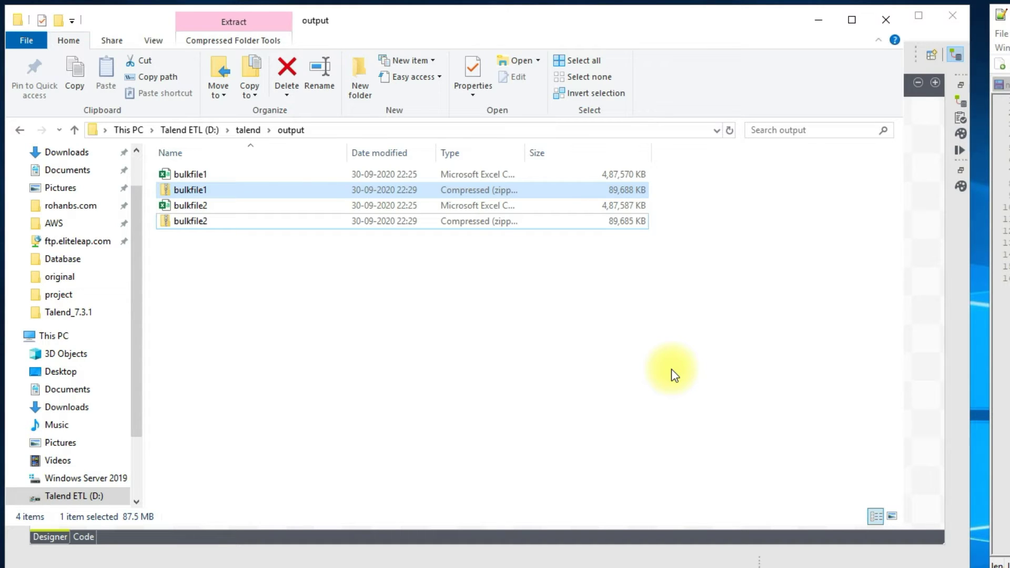
{"action": "left_click", "coordinate": [634, 258]}
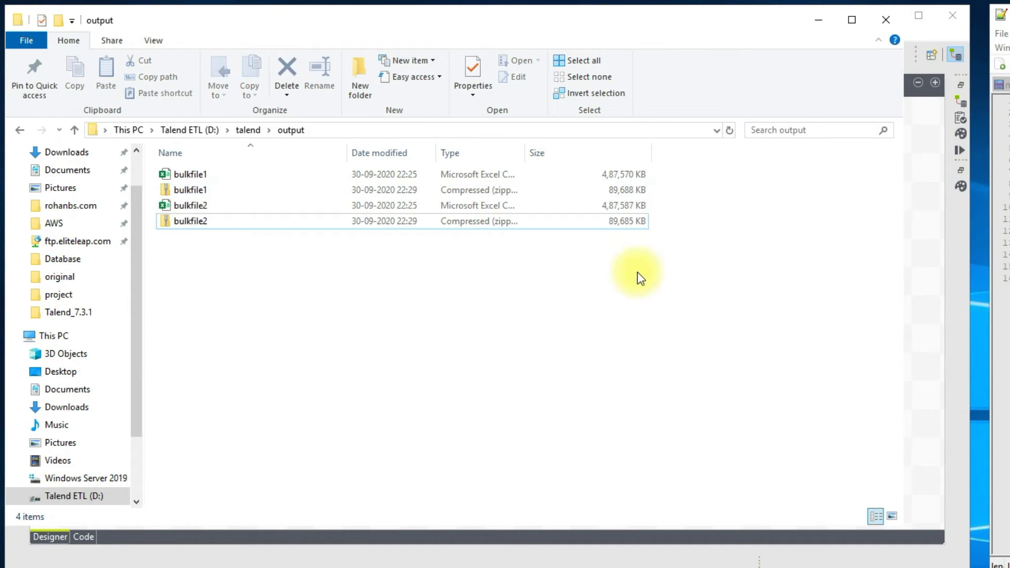
{"action": "left_click", "coordinate": [636, 178]}
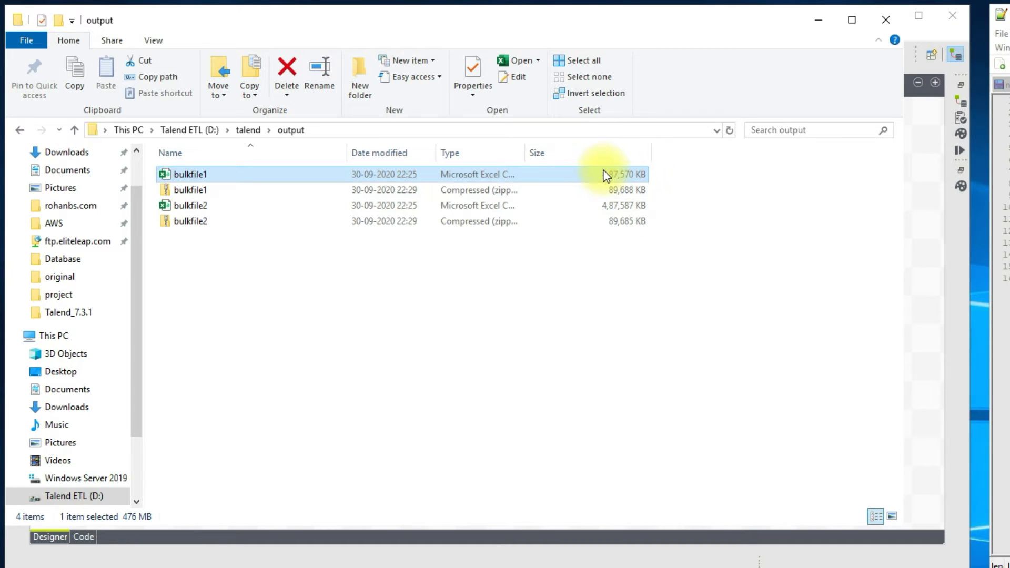
{"action": "left_click", "coordinate": [626, 189]}
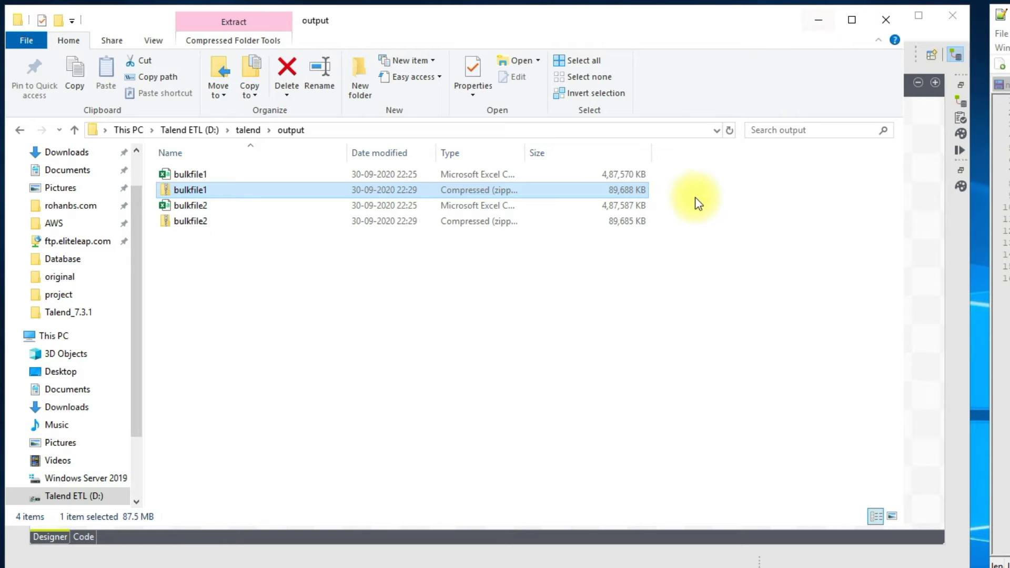
{"action": "left_click", "coordinate": [817, 22]}
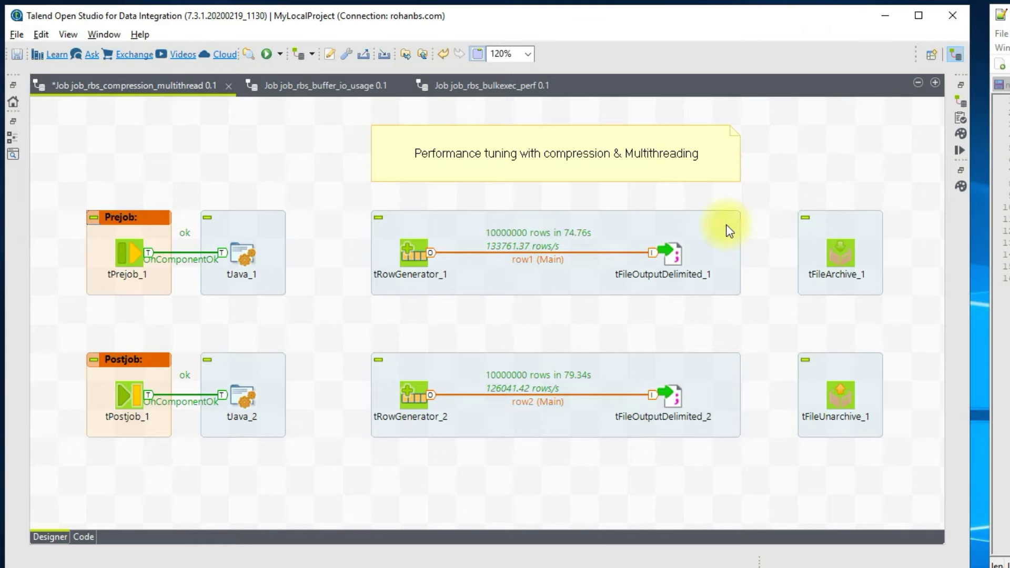
Check the zip option of tFileOutputDelimited_1 and link the component to tFileArchive_1 with an On Component Ok trigger
{"action": "double_click", "coordinate": [671, 256]}
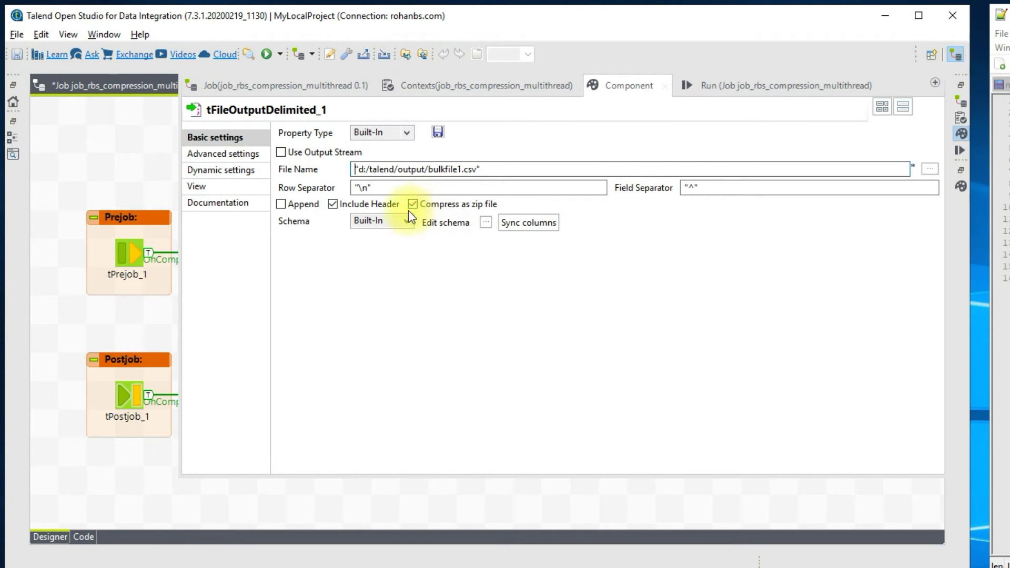
{"action": "left_click", "coordinate": [107, 482]}
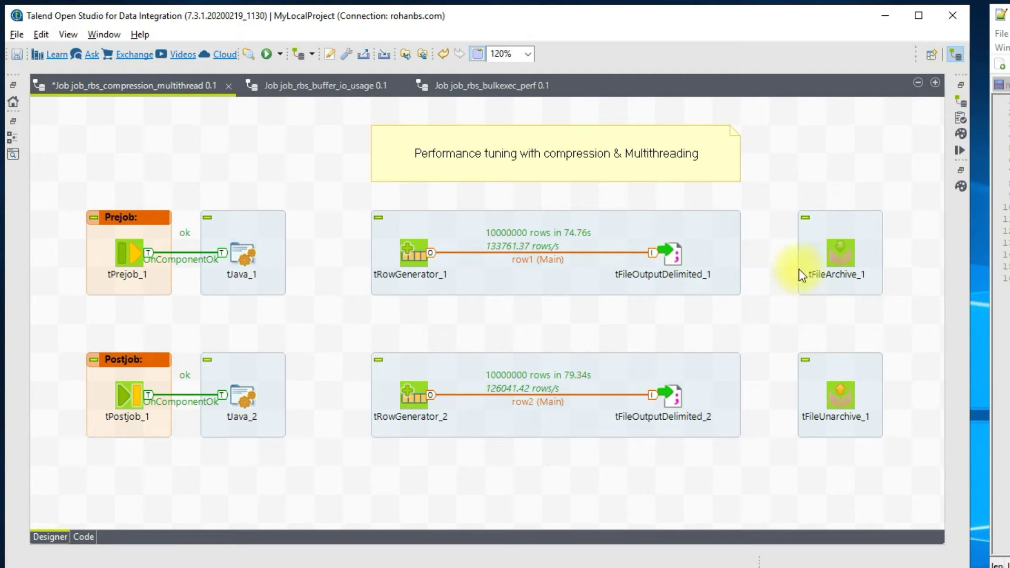
{"action": "right_click", "coordinate": [670, 262]}
{"action": "mouse_move", "coordinate": [682, 280]}
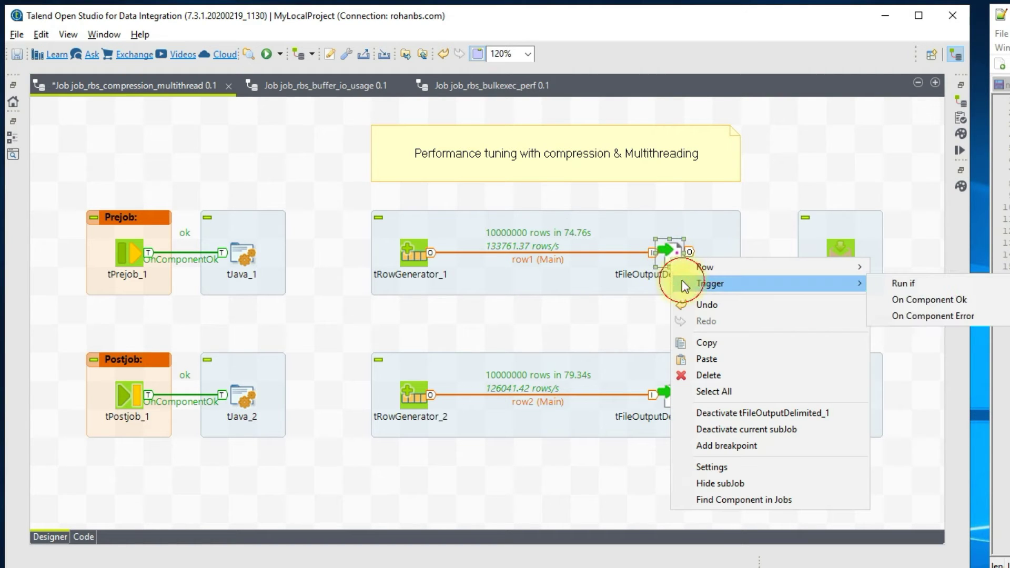
{"action": "left_click", "coordinate": [901, 300]}
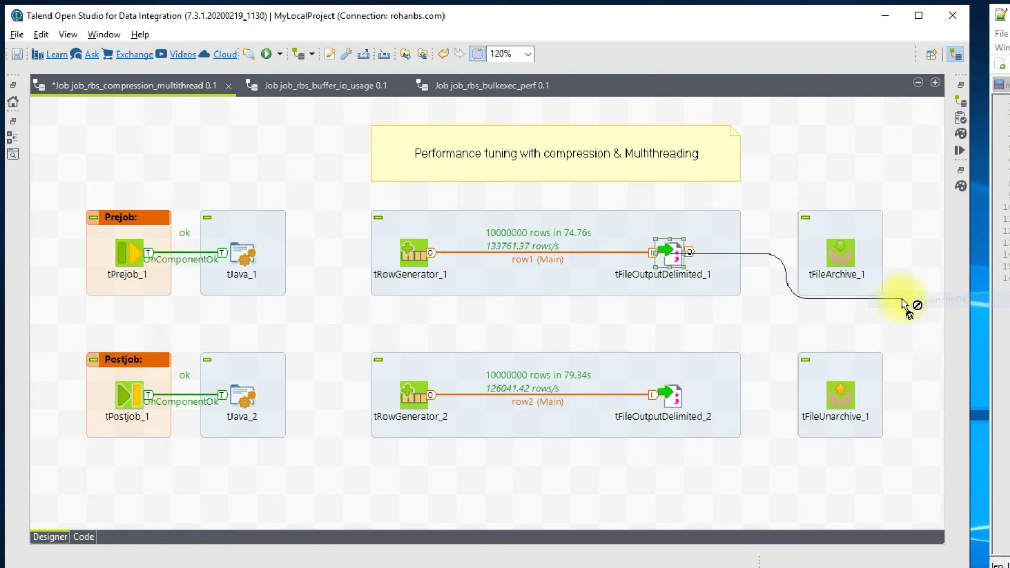
{"action": "left_click", "coordinate": [840, 260]}
Review the basic settings of tFileArchive_1, including its source directory and archive file path
{"action": "double_click", "coordinate": [836, 257]}
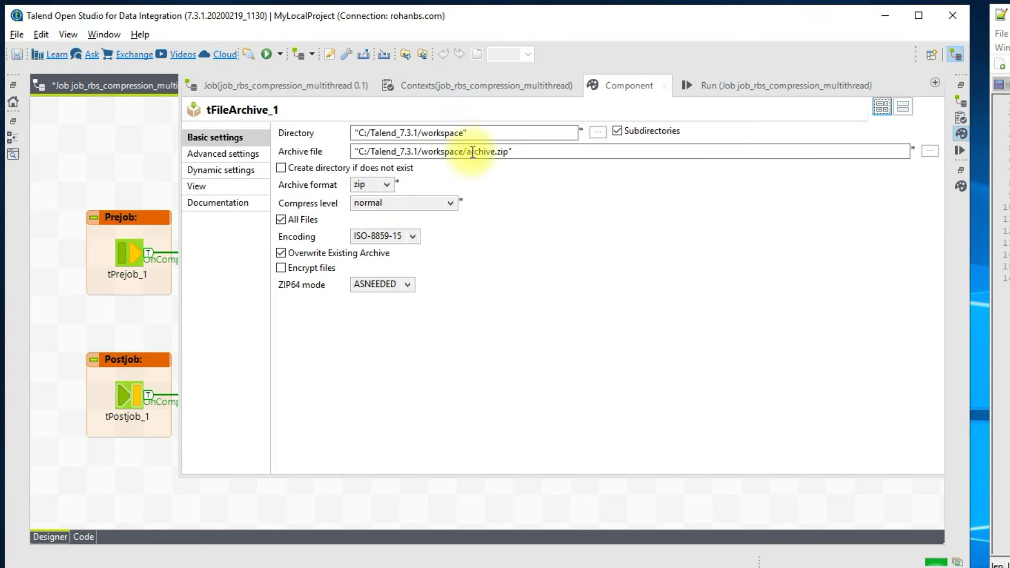
{"action": "left_click_drag", "start_coordinate": [481, 132], "coordinate": [316, 108]}
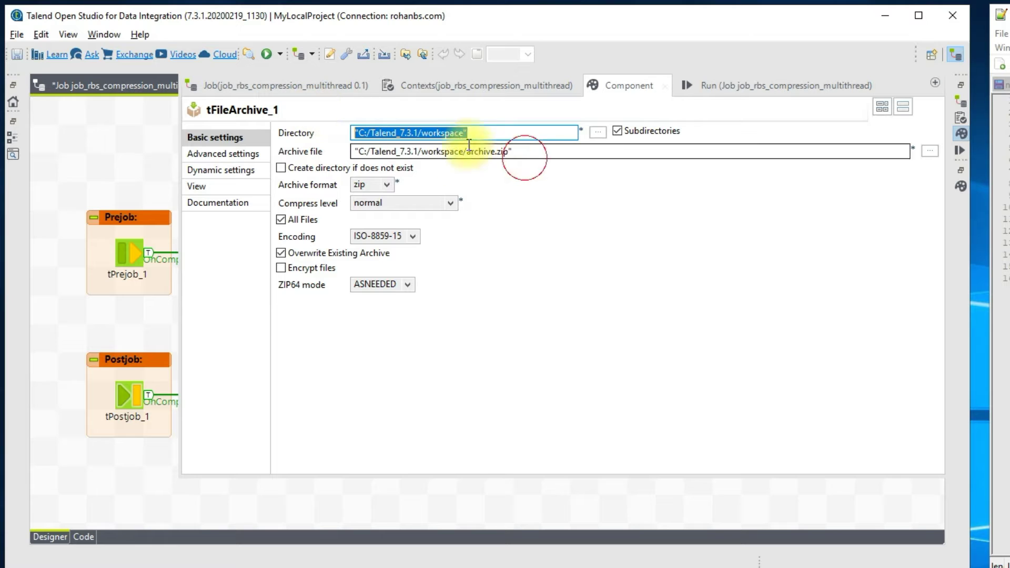
{"action": "left_click", "coordinate": [100, 171]}
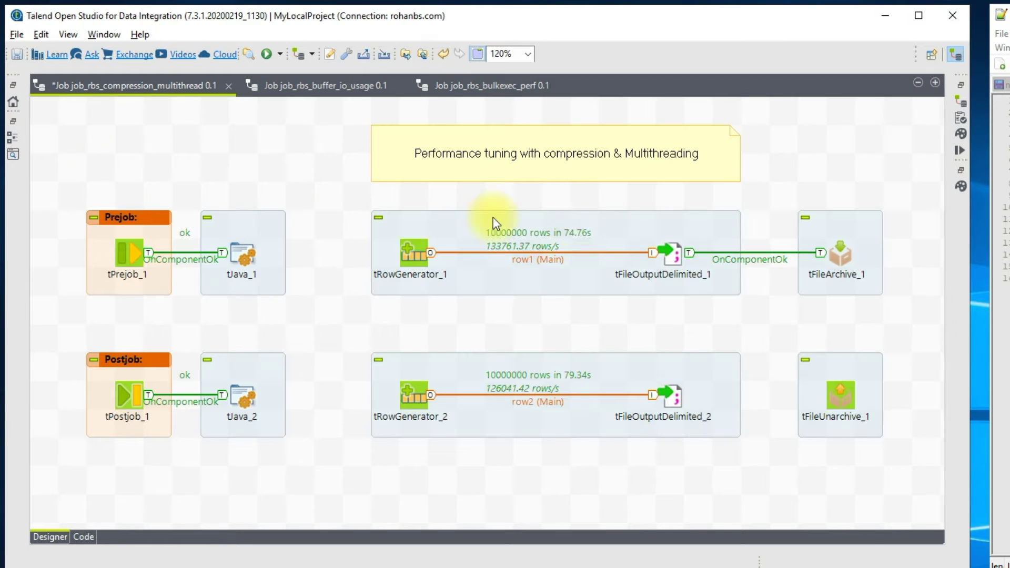
{"action": "left_click", "coordinate": [677, 255]}
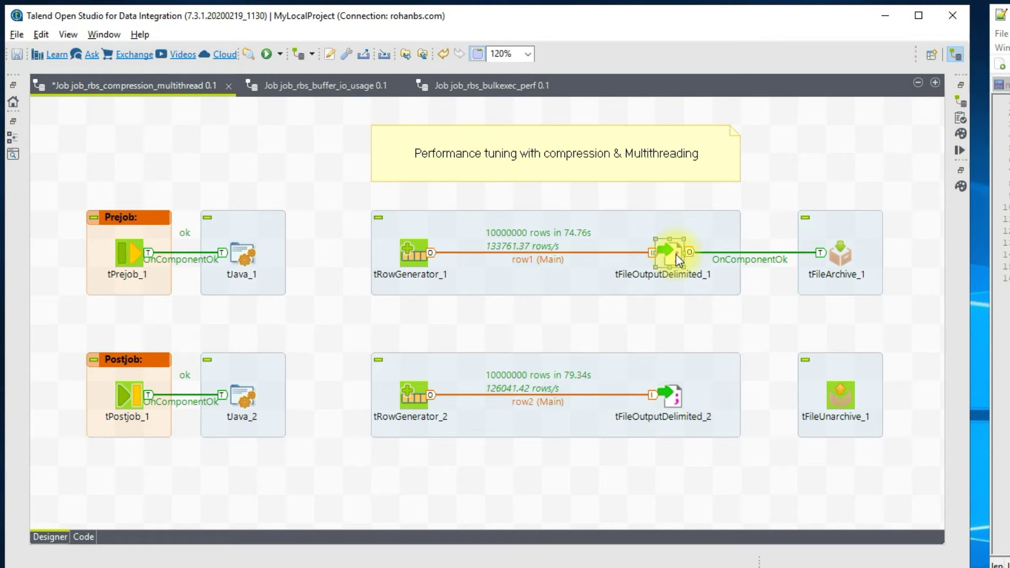
{"action": "double_click", "coordinate": [839, 253]}
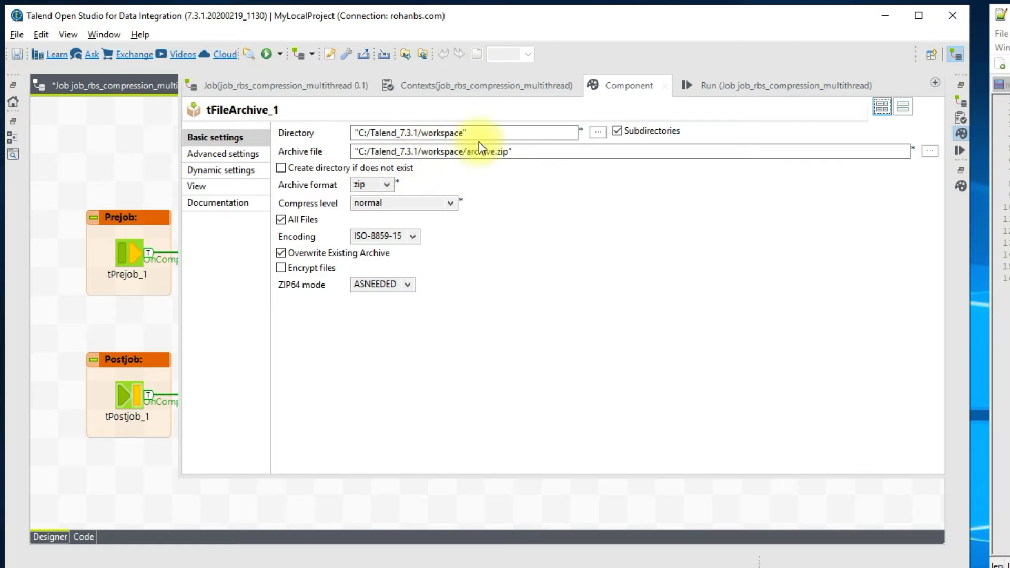
{"action": "left_click", "coordinate": [102, 147]}
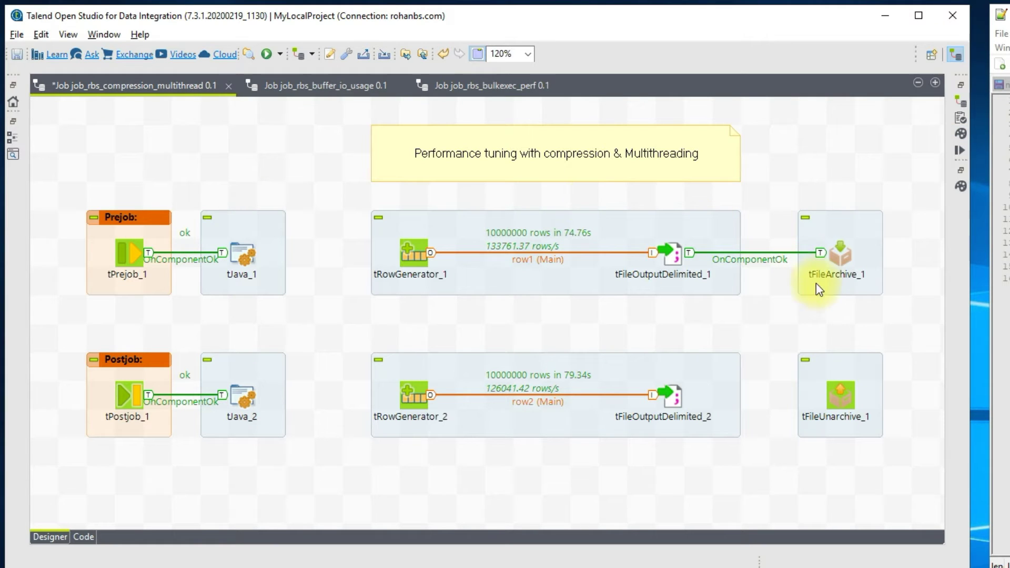
Save job_rbs_compression_multithread and switch to the job_rbs_buffer_io_usage job
{"action": "left_click", "coordinate": [845, 257]}
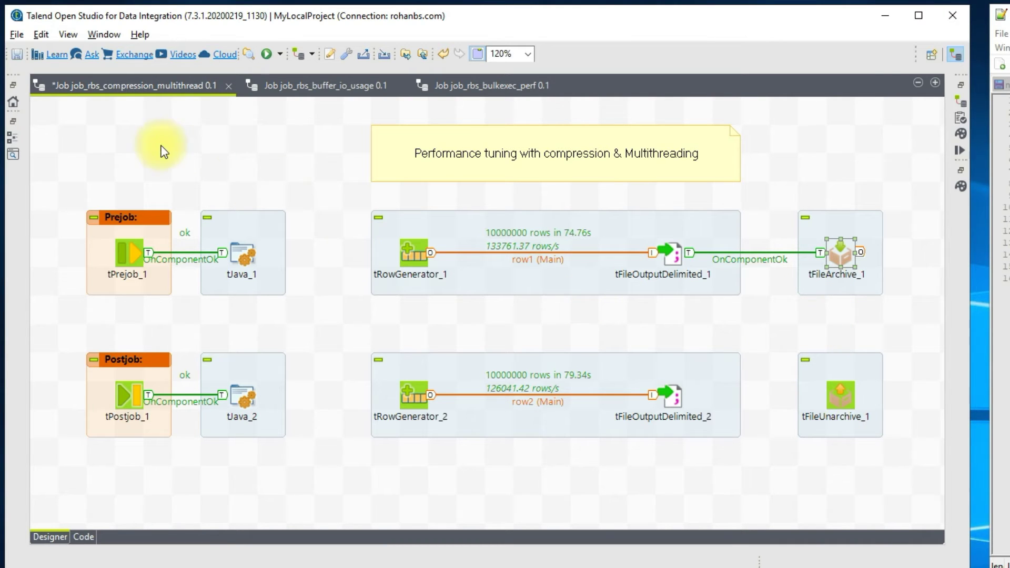
{"action": "key", "text": "ctrl+s"}
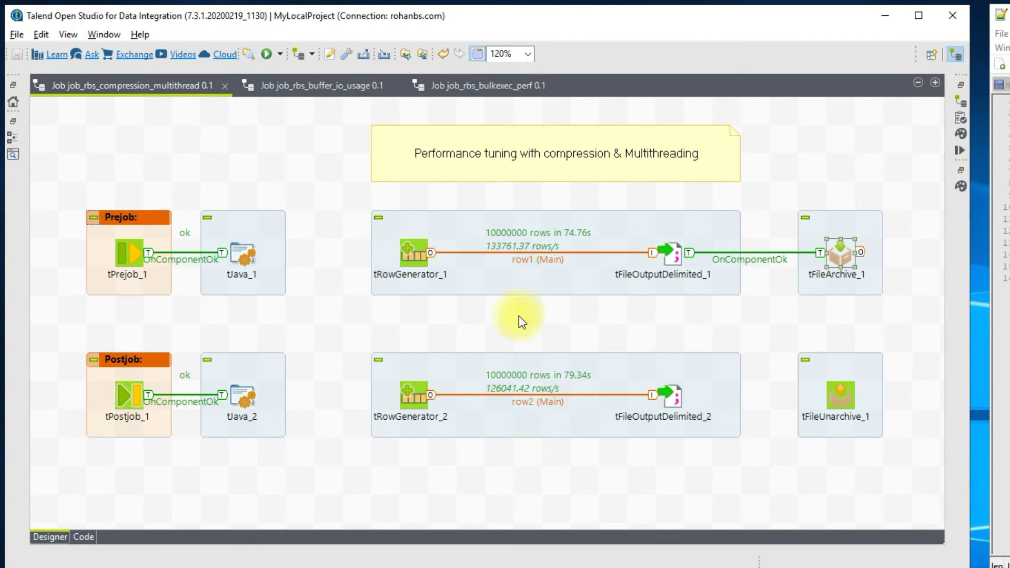
{"action": "left_click", "coordinate": [301, 84]}
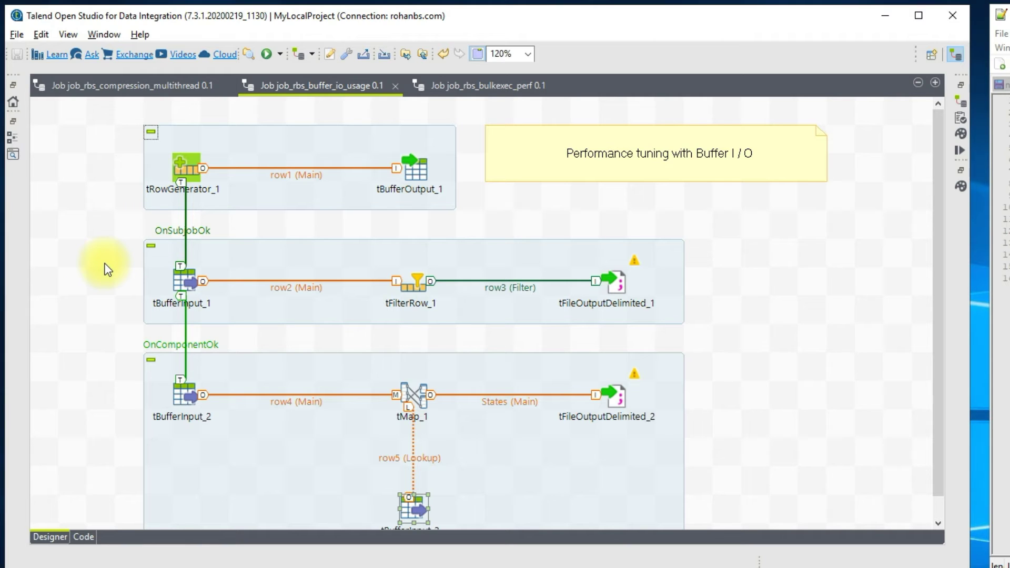
Review the column functions and number of rows in tRowGenerator_1, accept its settings and save the job
{"action": "left_click", "coordinate": [181, 161]}
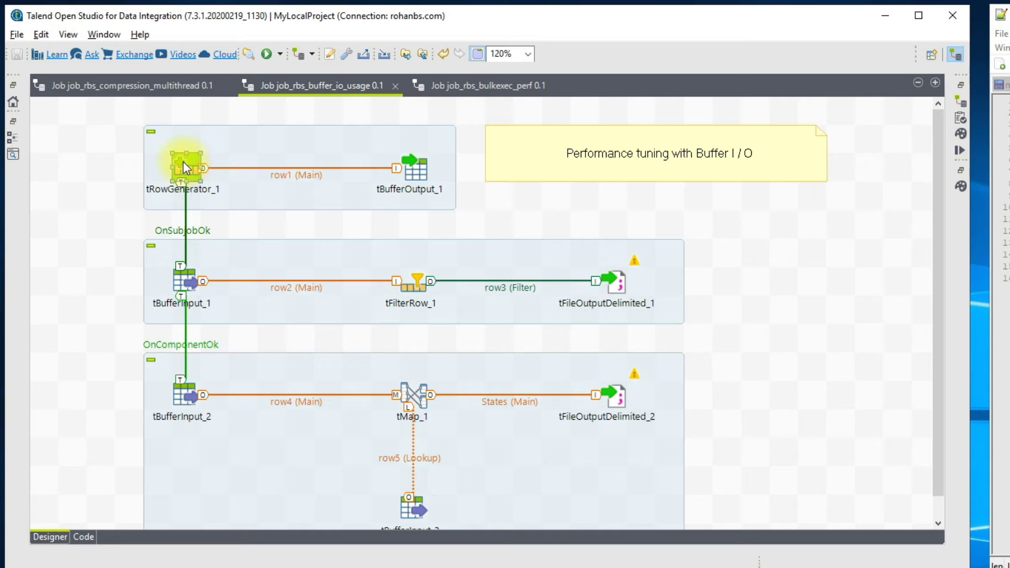
{"action": "double_click", "coordinate": [183, 162]}
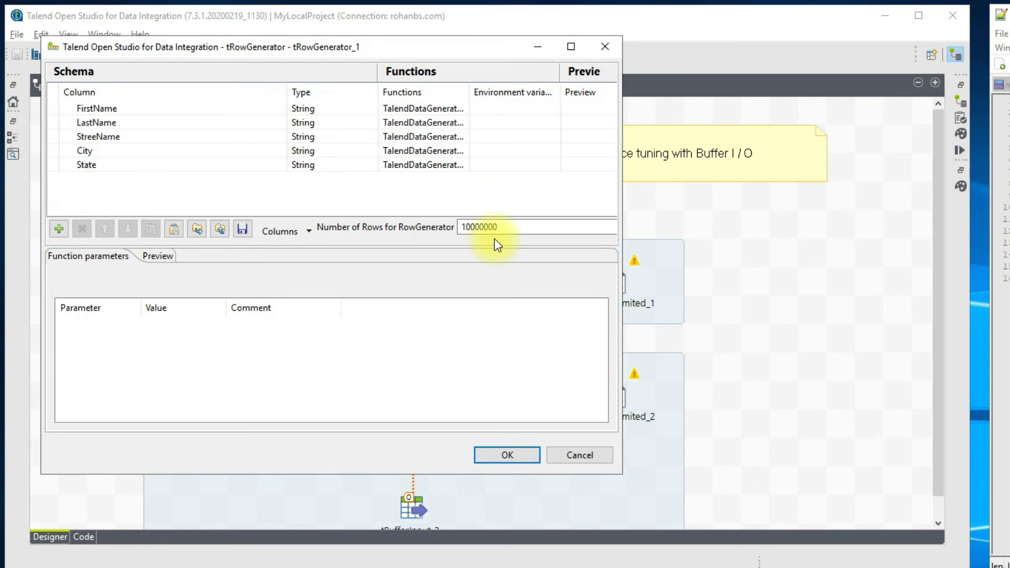
{"action": "left_click_drag", "start_coordinate": [470, 92], "coordinate": [574, 105]}
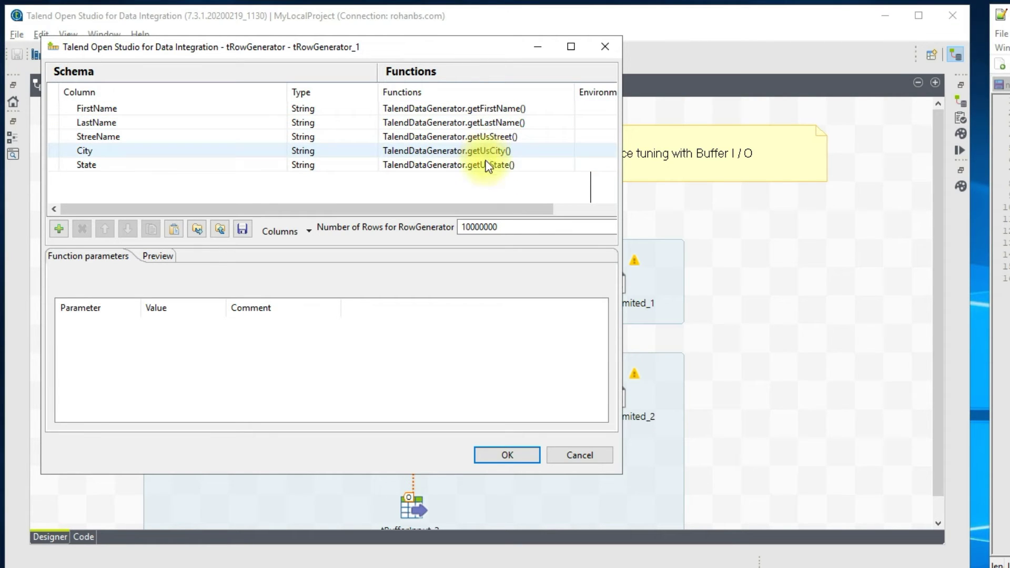
{"action": "left_click_drag", "start_coordinate": [470, 227], "coordinate": [484, 227]}
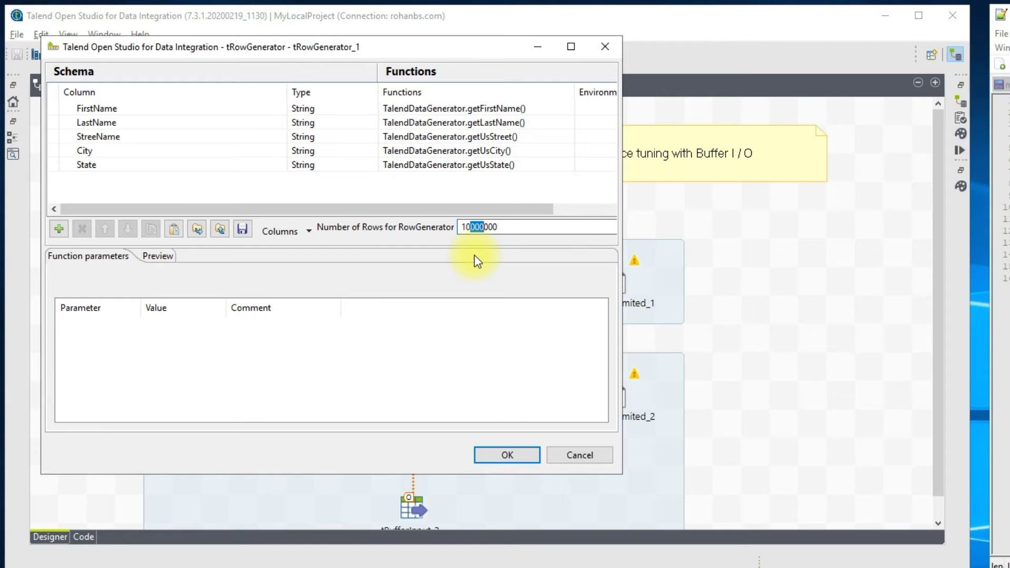
{"action": "left_click", "coordinate": [504, 459]}
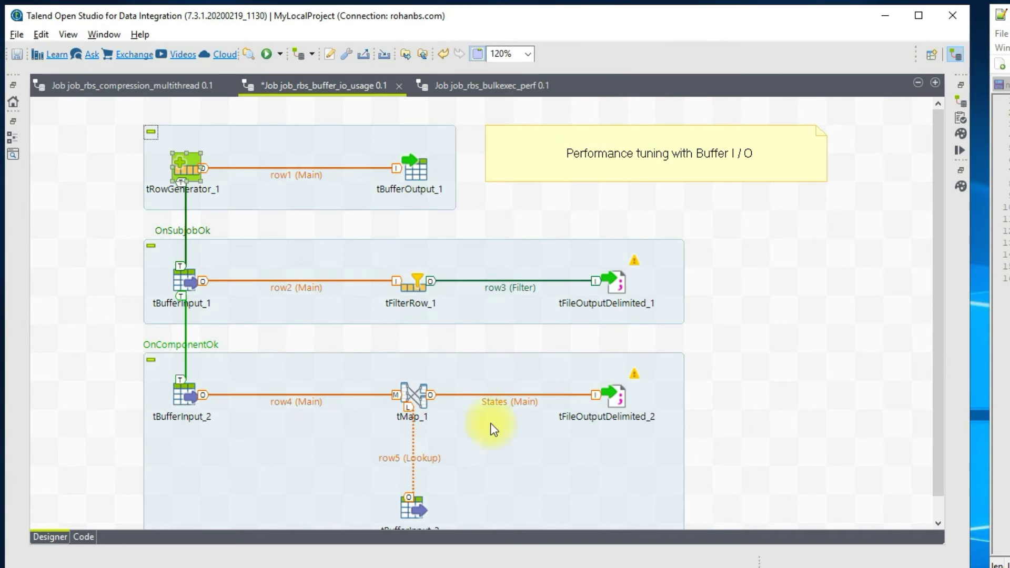
{"action": "key", "text": "ctrl+s"}
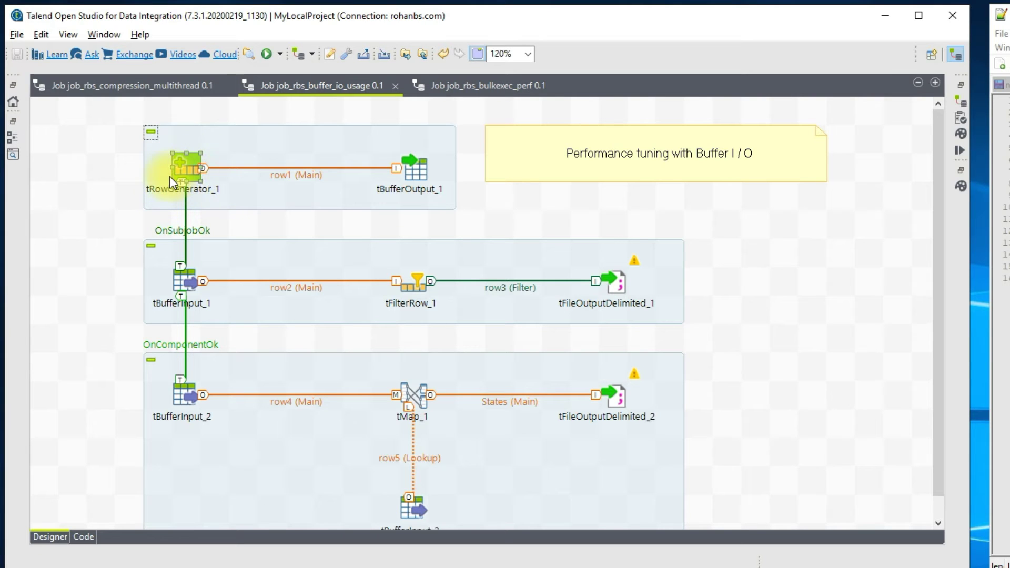
Examine how tBufferOutput_1 feeds the tBufferInput components and the two subjobs that read from the buffer
{"action": "left_click", "coordinate": [415, 174]}
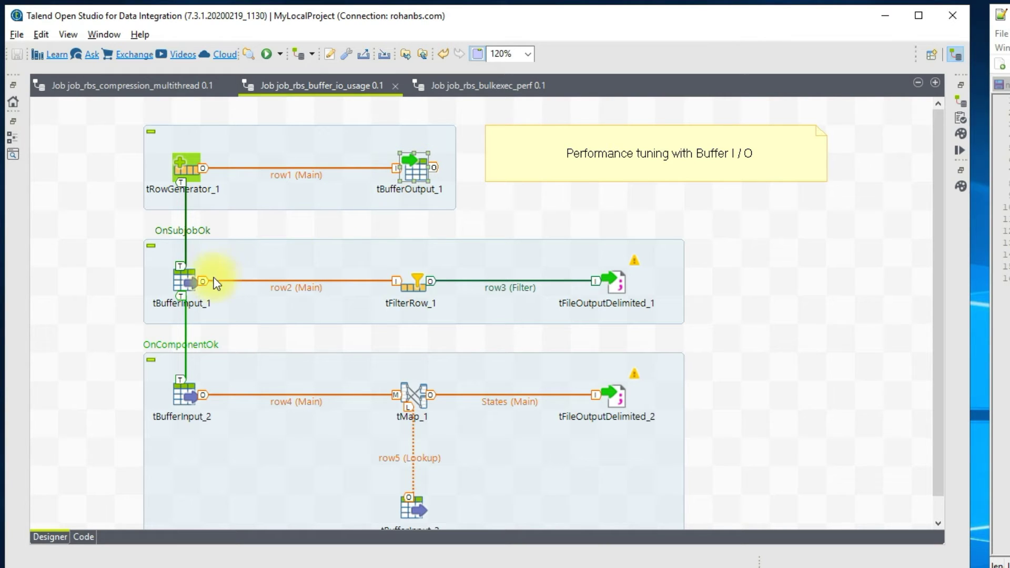
{"action": "left_click", "coordinate": [193, 280]}
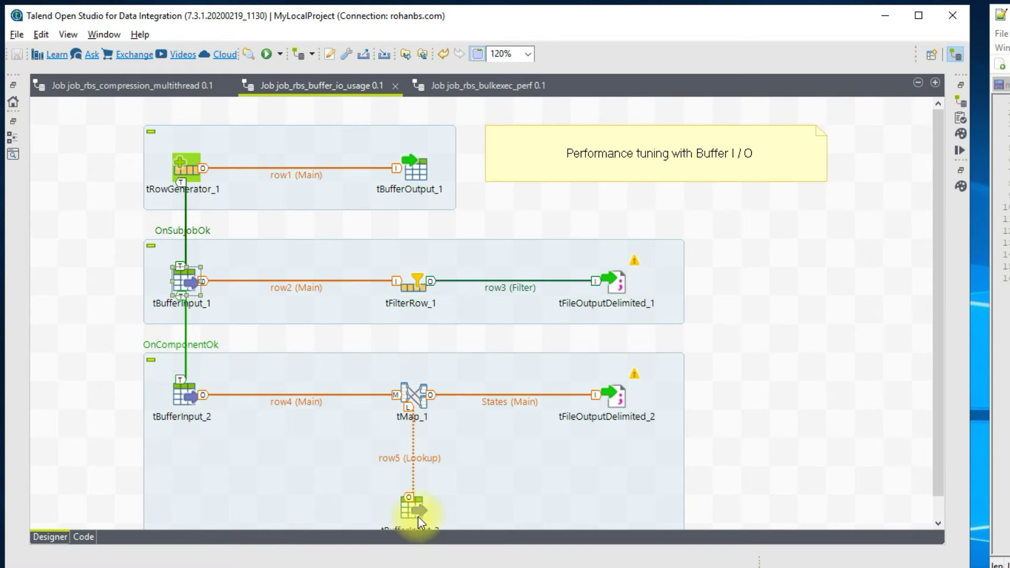
{"action": "scroll", "coordinate": [418, 516], "scroll_direction": "down", "scroll_amount": 1}
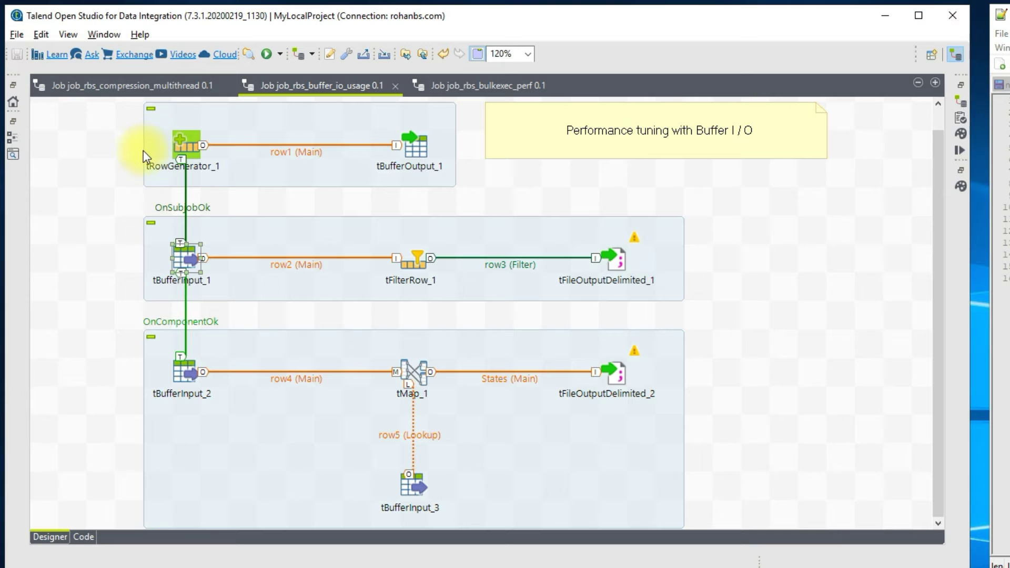
{"action": "left_click", "coordinate": [415, 147]}
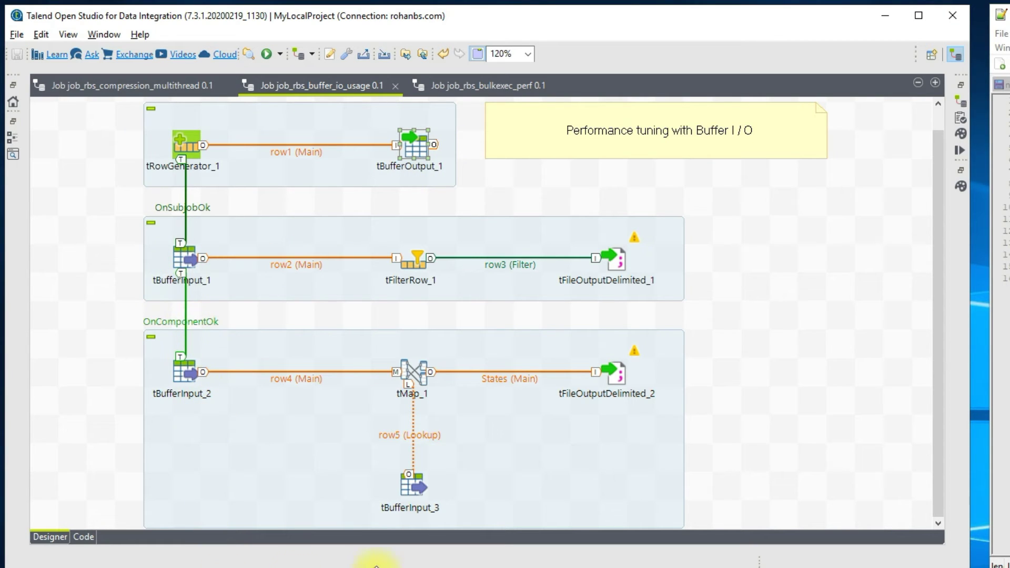
{"action": "left_click", "coordinate": [177, 135]}
{"action": "left_click", "coordinate": [406, 150]}
{"action": "left_click", "coordinate": [414, 145]}
{"action": "left_click", "coordinate": [200, 256]}
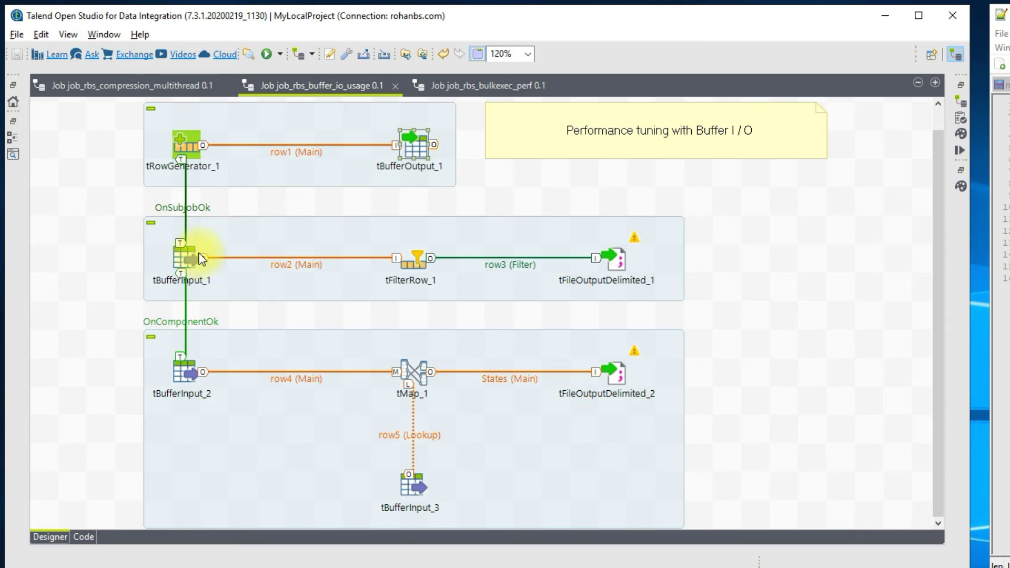
{"action": "left_click", "coordinate": [259, 237]}
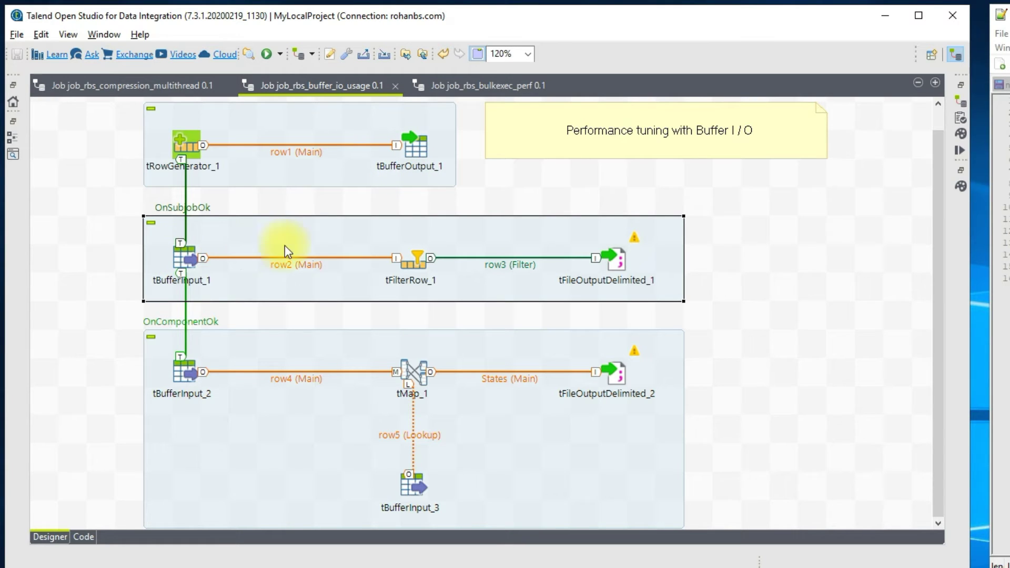
{"action": "left_click", "coordinate": [318, 342]}
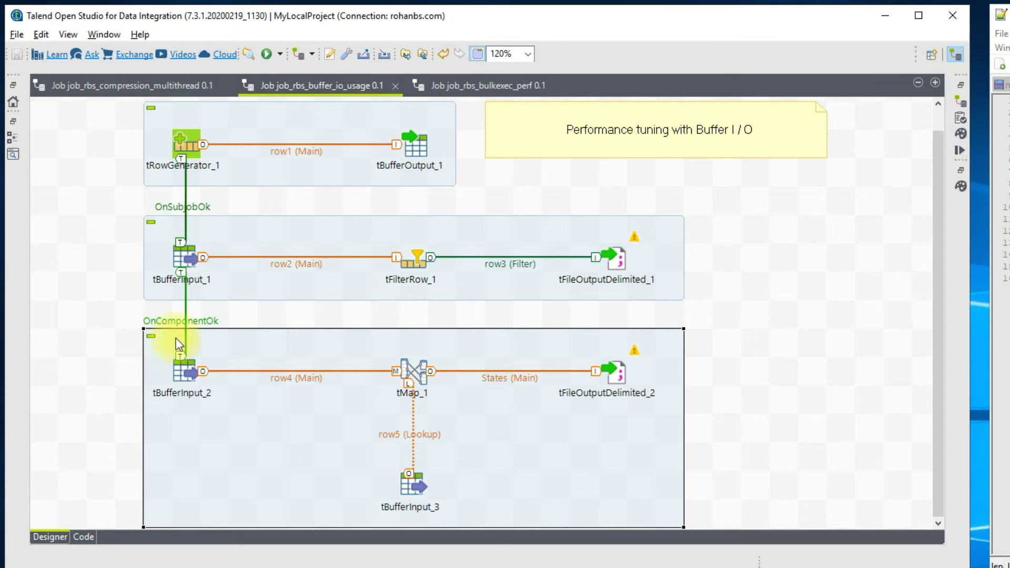
Deactivate all components of the two tBufferInput subjobs and save the job
{"action": "left_click_drag", "start_coordinate": [114, 210], "coordinate": [677, 510]}
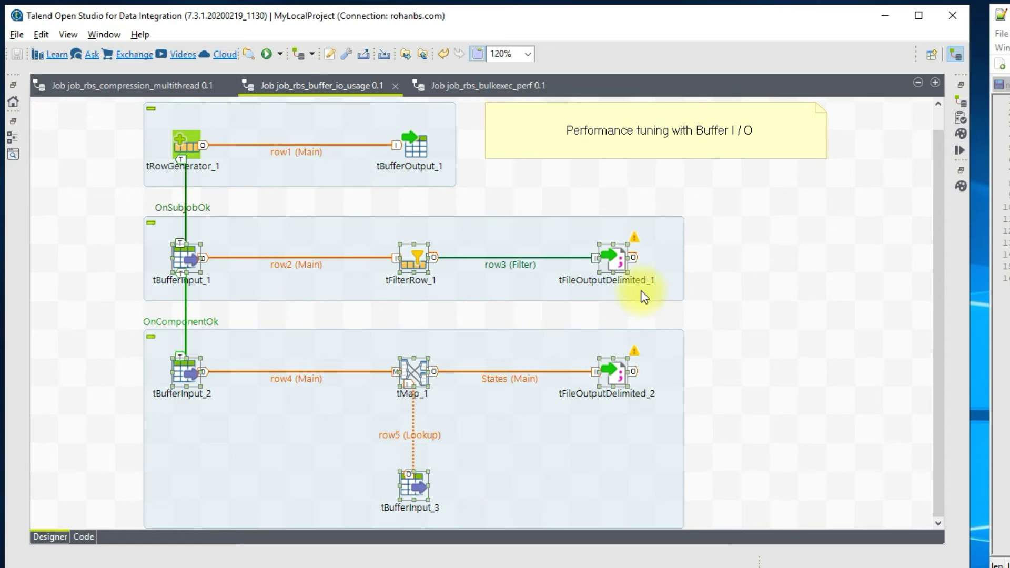
{"action": "right_click", "coordinate": [615, 260]}
{"action": "left_click", "coordinate": [635, 376]}
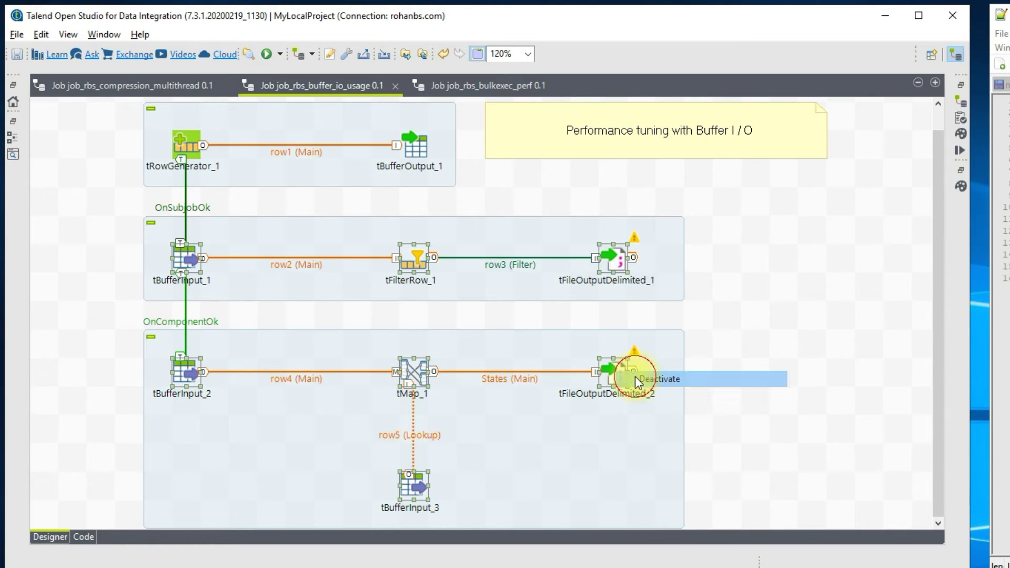
{"action": "key", "text": "ctrl+s"}
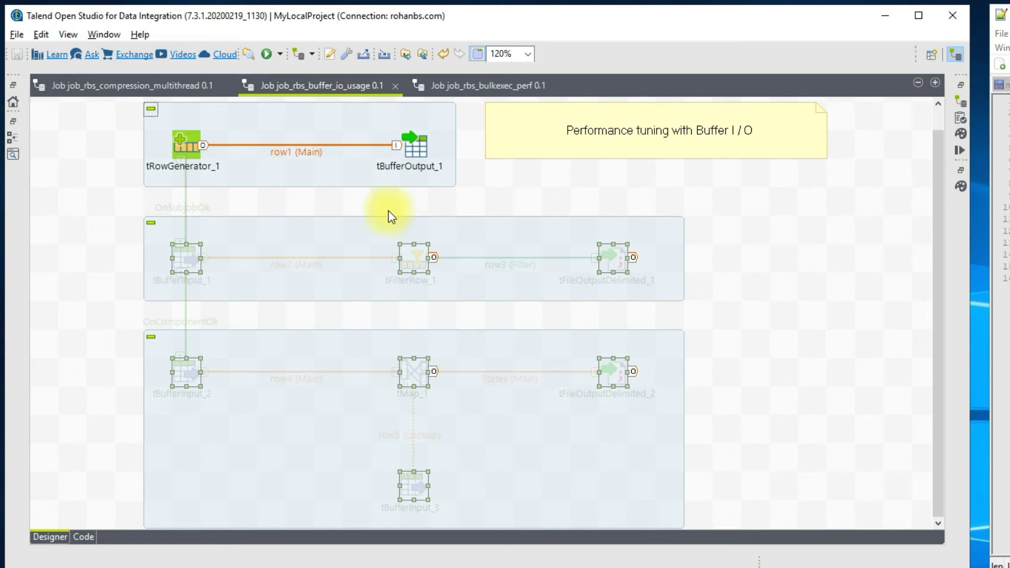
Run job_rbs_buffer_io_usage with only the buffer output subjob active and check its row statistics on the canvas
{"action": "left_click", "coordinate": [960, 151]}
{"action": "left_click", "coordinate": [319, 146]}
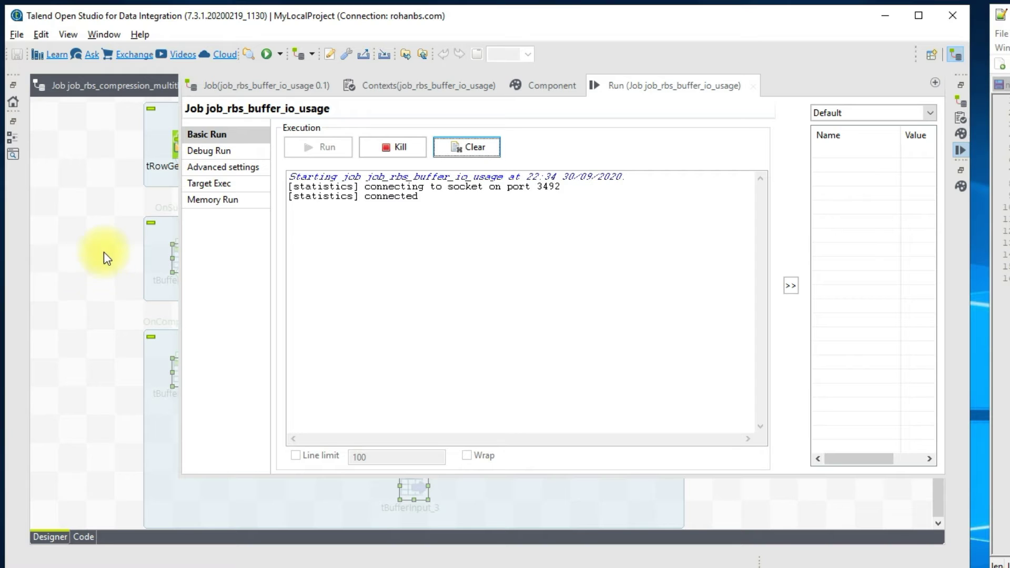
{"action": "left_click", "coordinate": [116, 219]}
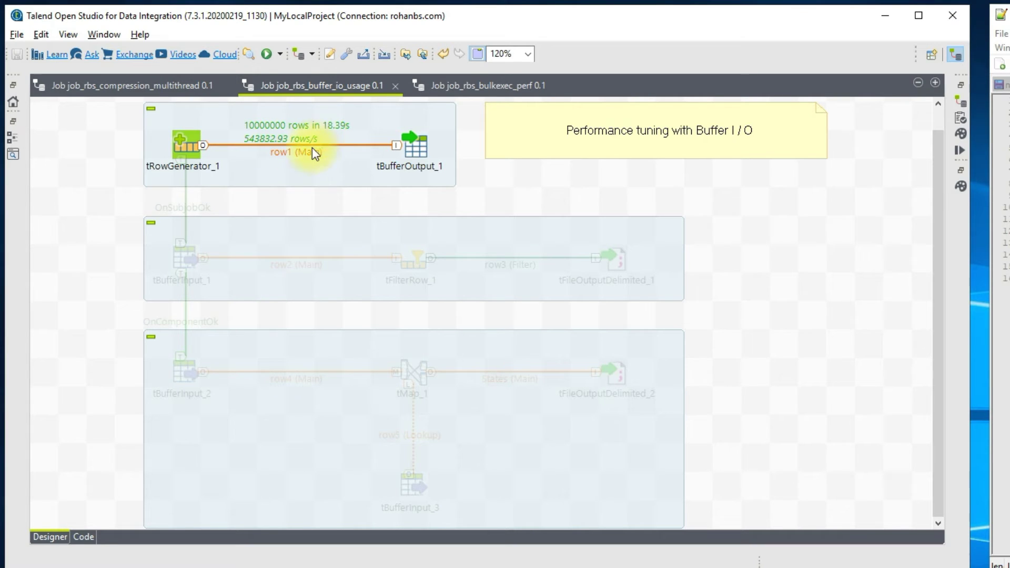
Reactivate all components of the two tBufferInput subjobs and save the job
{"action": "left_click_drag", "start_coordinate": [118, 202], "coordinate": [671, 531]}
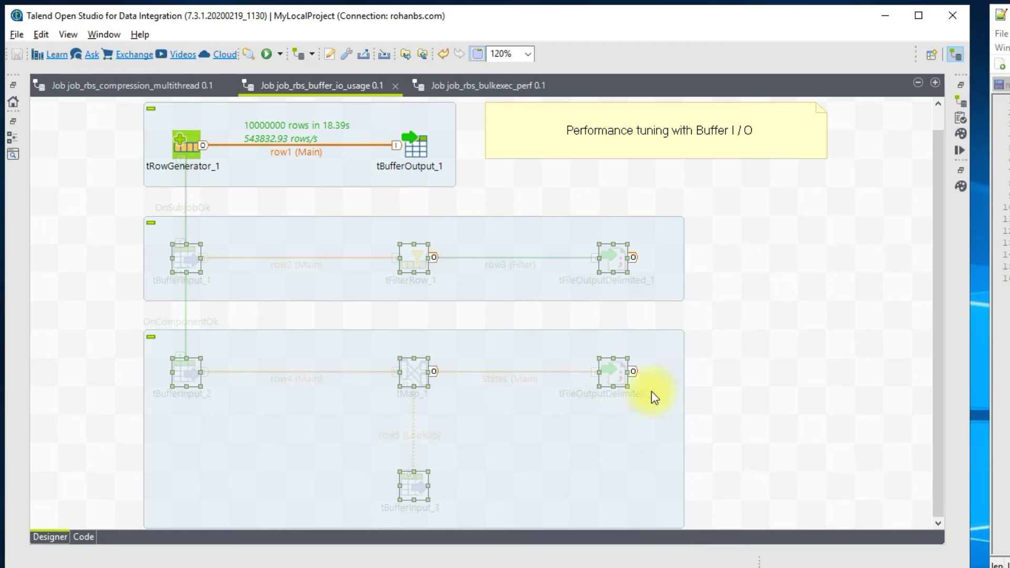
{"action": "right_click", "coordinate": [617, 371]}
{"action": "left_click", "coordinate": [658, 489]}
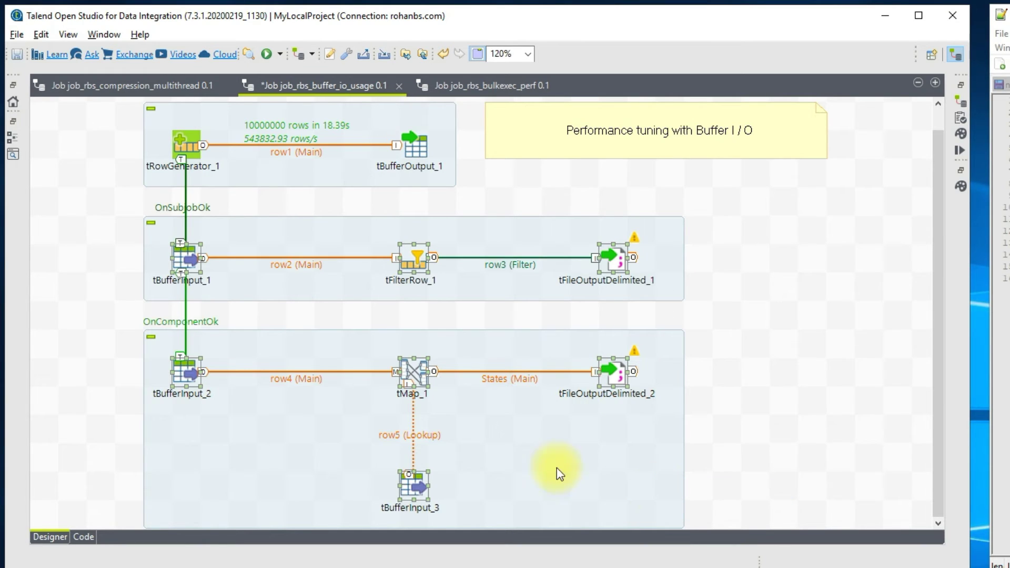
{"action": "key", "text": "ctrl+s"}
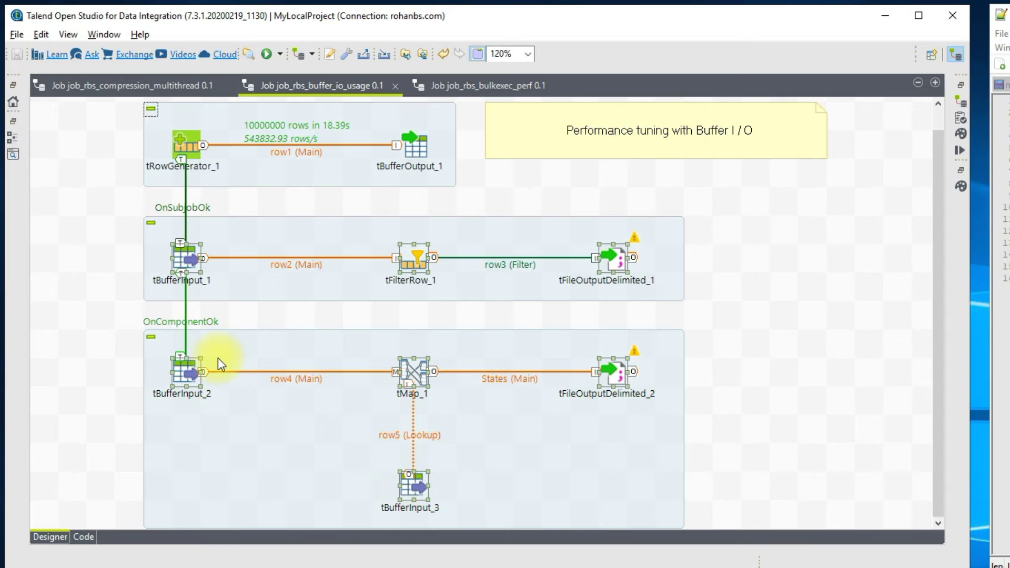
Run the complete job_rbs_buffer_io_usage job and compare the row statistics of its three subjobs
{"action": "left_click", "coordinate": [958, 153]}
{"action": "left_click", "coordinate": [310, 149]}
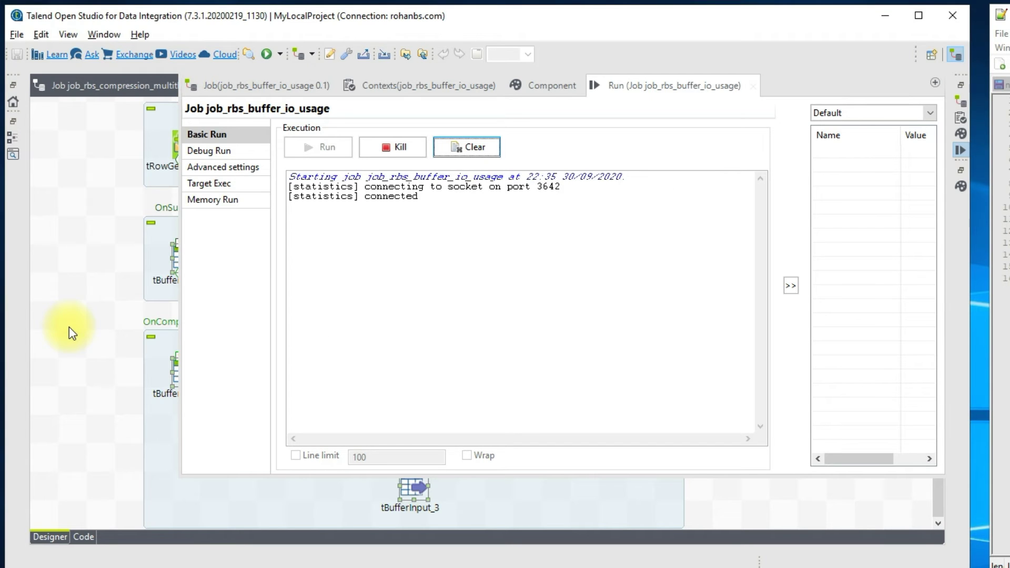
{"action": "left_click", "coordinate": [97, 288]}
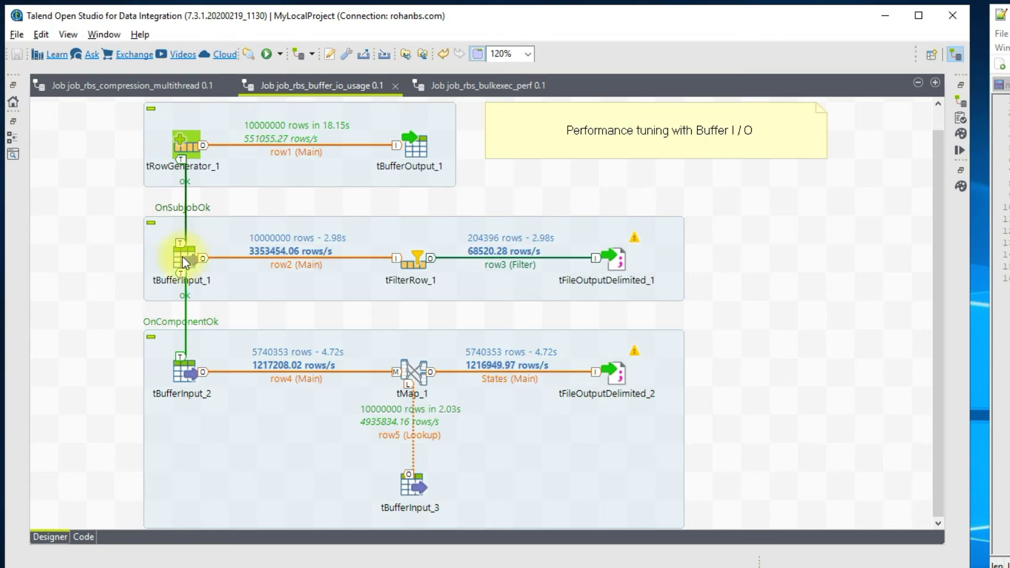
{"action": "left_click", "coordinate": [219, 227]}
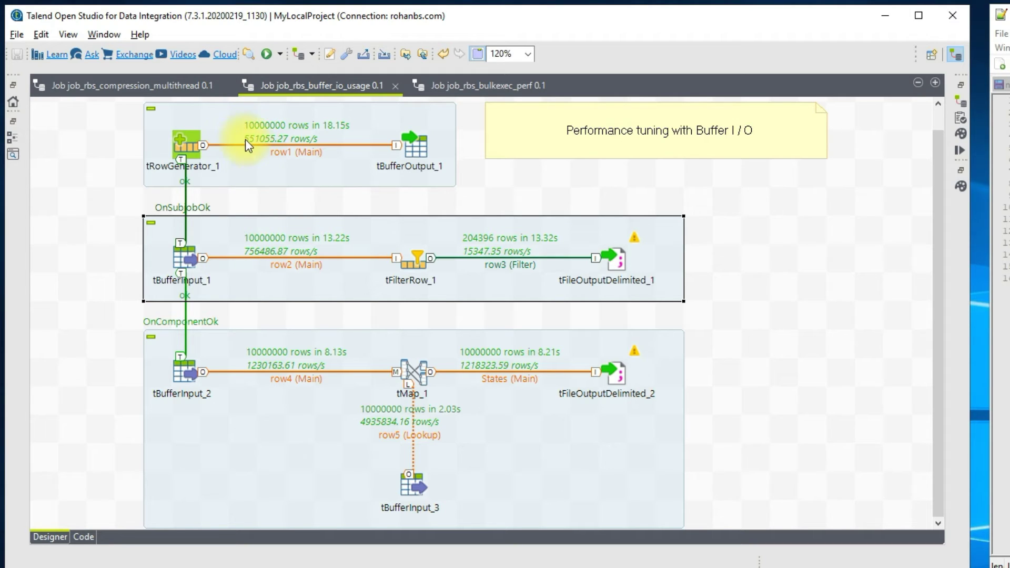
{"action": "left_click", "coordinate": [185, 253]}
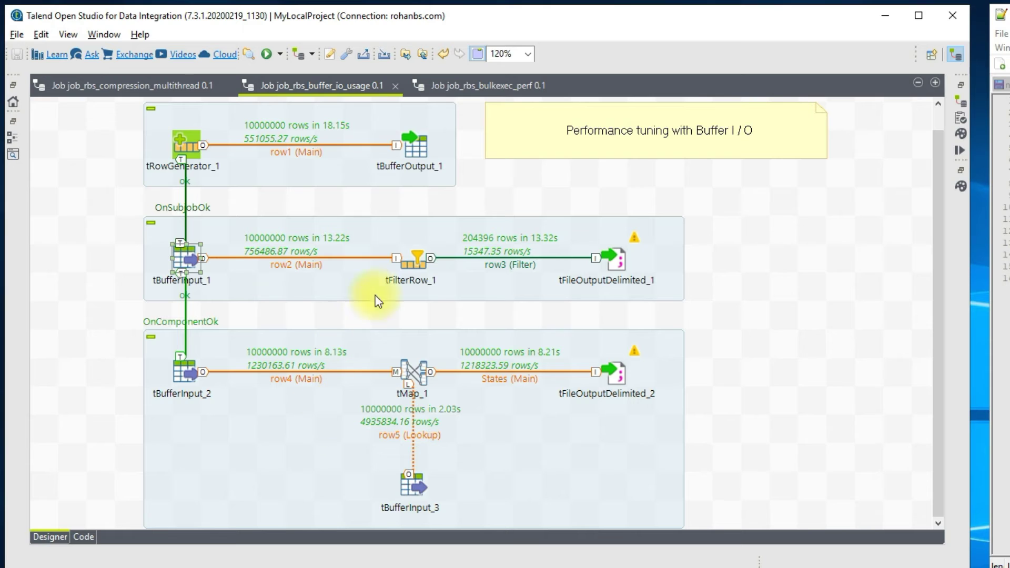
Glance at job_rbs_bulkexec_perf, return to job_rbs_buffer_io_usage and review the row5 lookup properties in tMap_1
{"action": "left_click", "coordinate": [470, 86]}
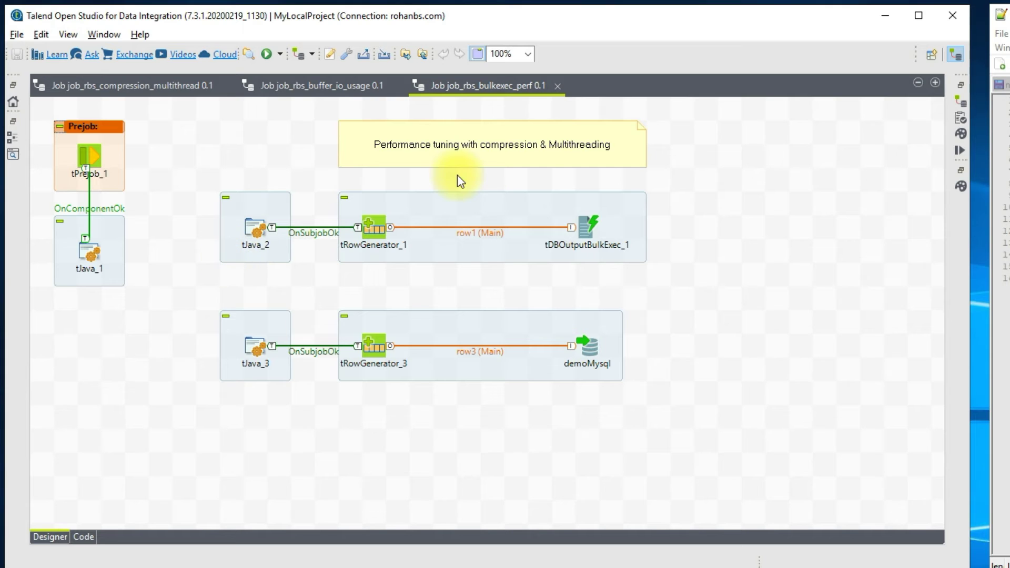
{"action": "left_click", "coordinate": [313, 85]}
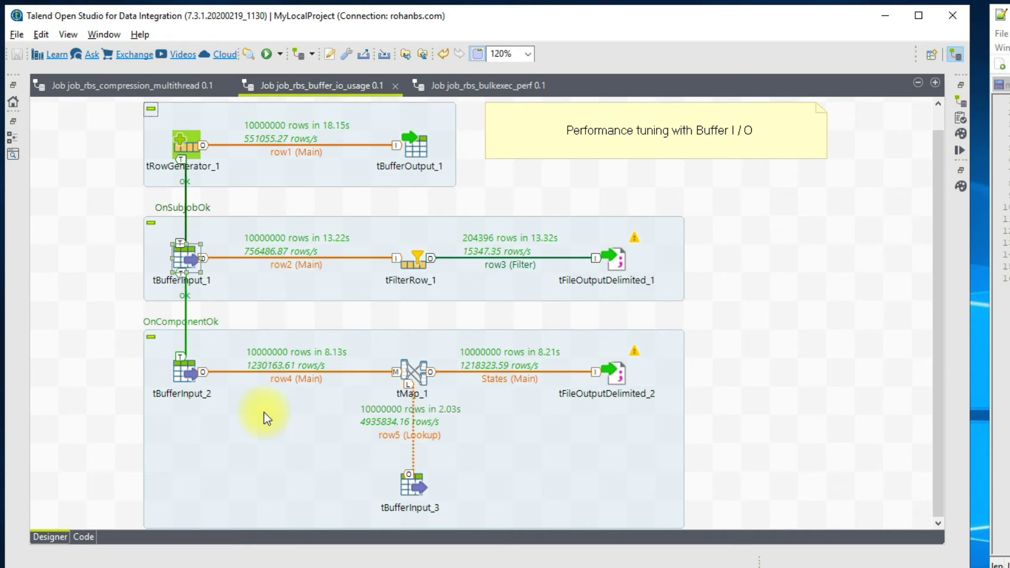
{"action": "double_click", "coordinate": [416, 367]}
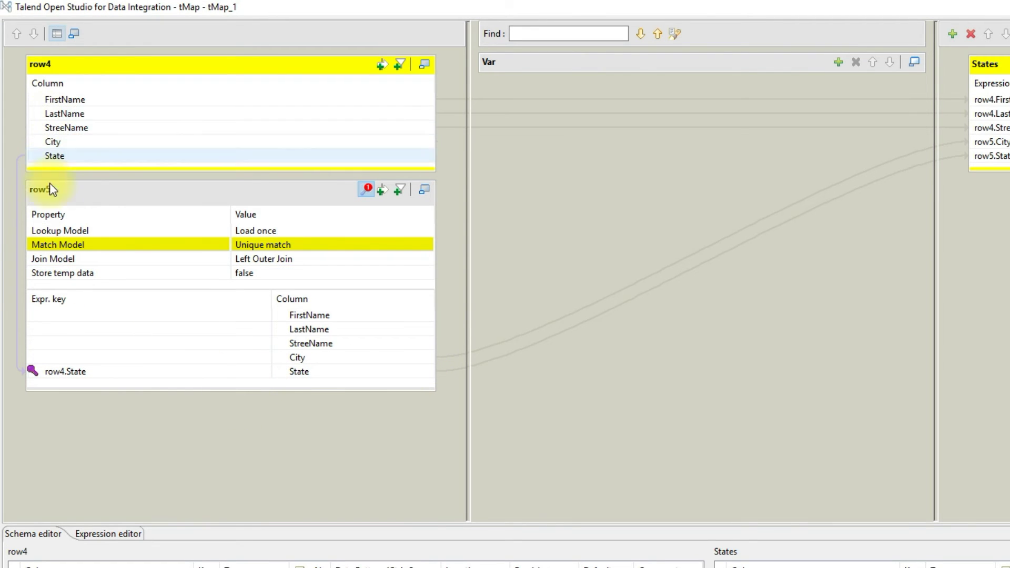
{"action": "left_click", "coordinate": [48, 274]}
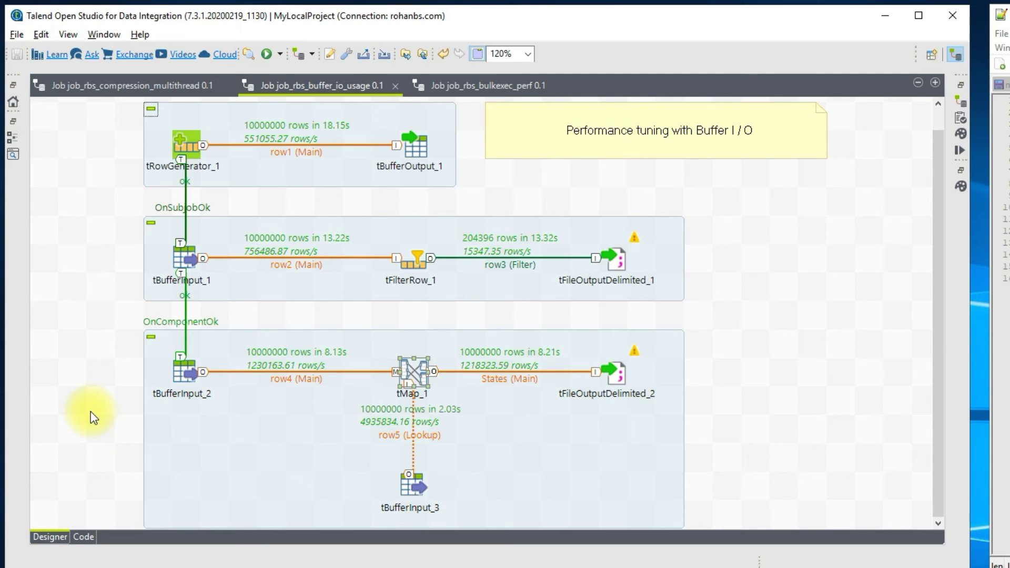
Set Store temp data to true for the row5 lookup in tMap_1, keeping the mapping editor open
{"action": "double_click", "coordinate": [414, 371]}
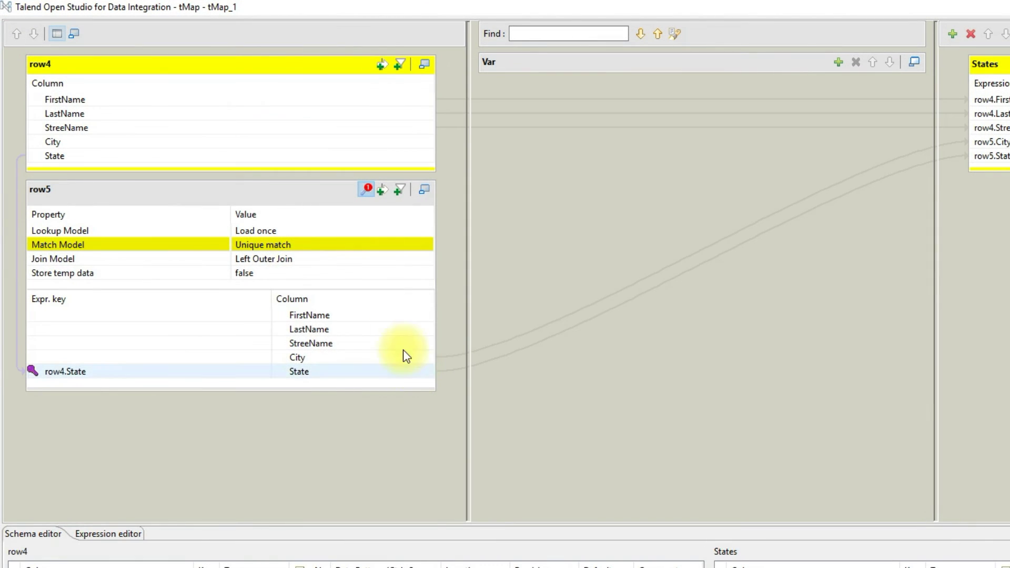
{"action": "left_click", "coordinate": [103, 271]}
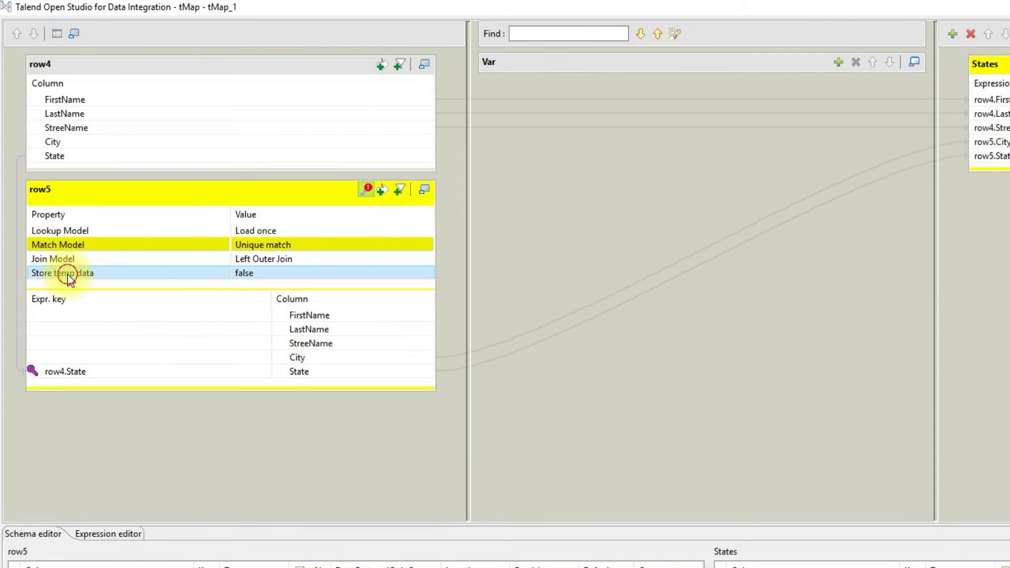
{"action": "left_click", "coordinate": [247, 273]}
{"action": "left_click", "coordinate": [426, 272]}
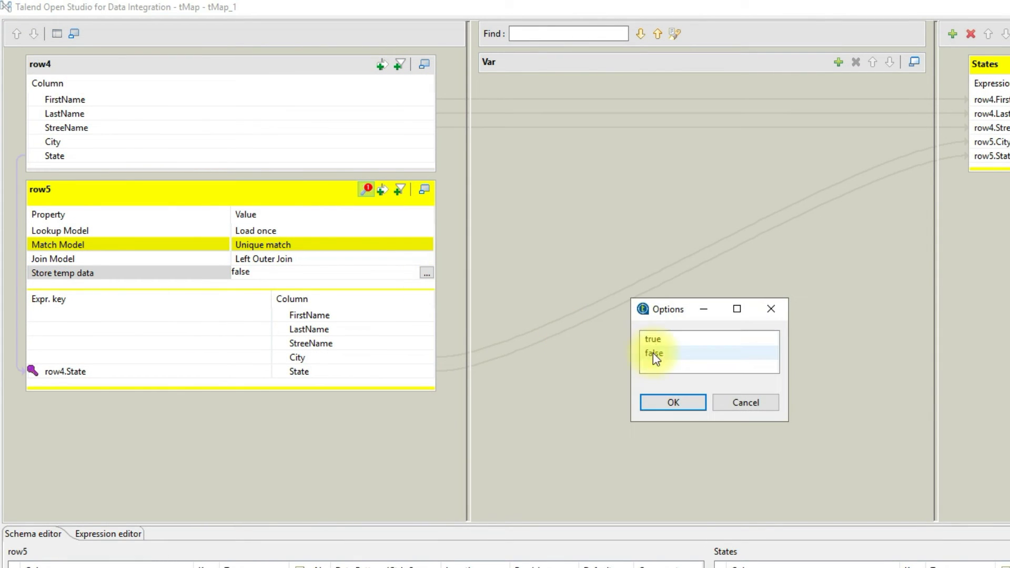
{"action": "left_click", "coordinate": [654, 339]}
{"action": "left_click", "coordinate": [683, 404]}
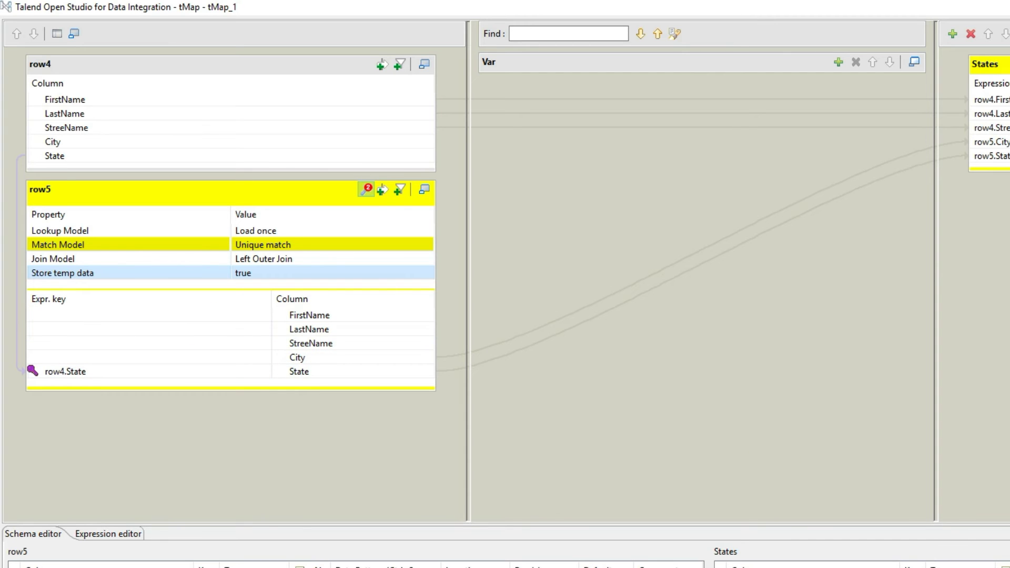
{"action": "key", "text": "Escape"}
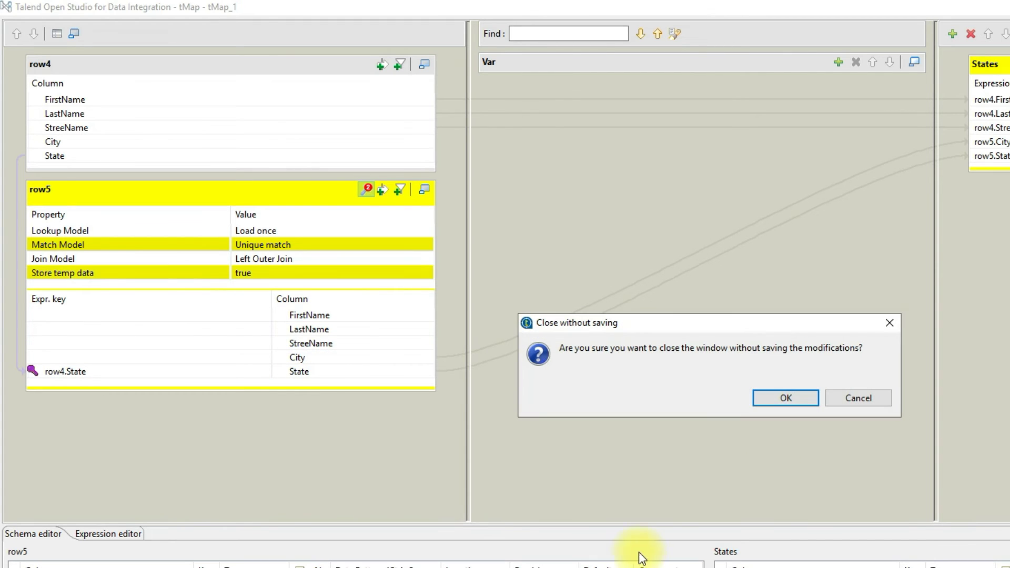
{"action": "left_click", "coordinate": [828, 396]}
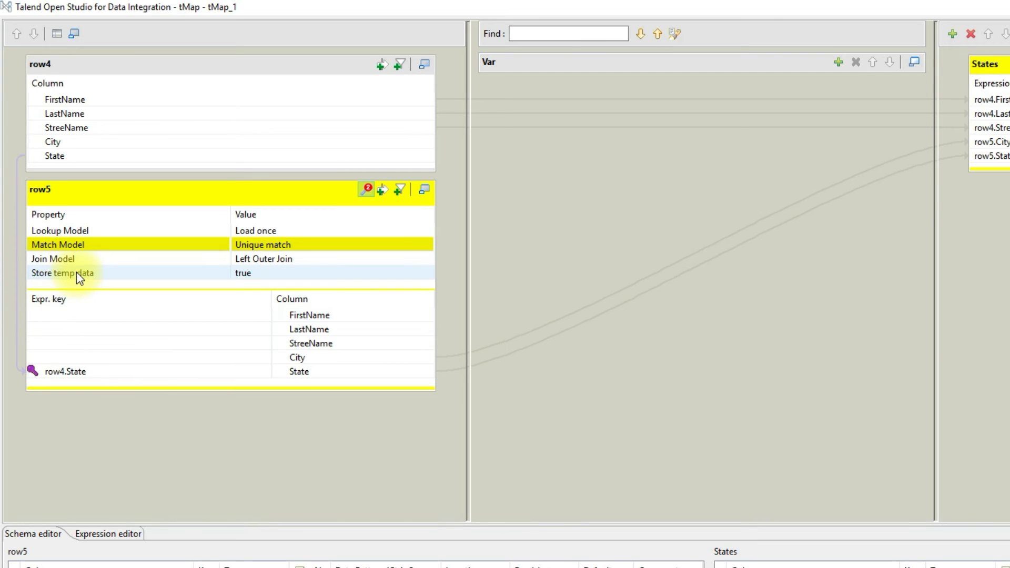
Review the Store temp data property of the row5 lookup in tMap_1 and return to the job design
{"action": "left_click", "coordinate": [108, 271]}
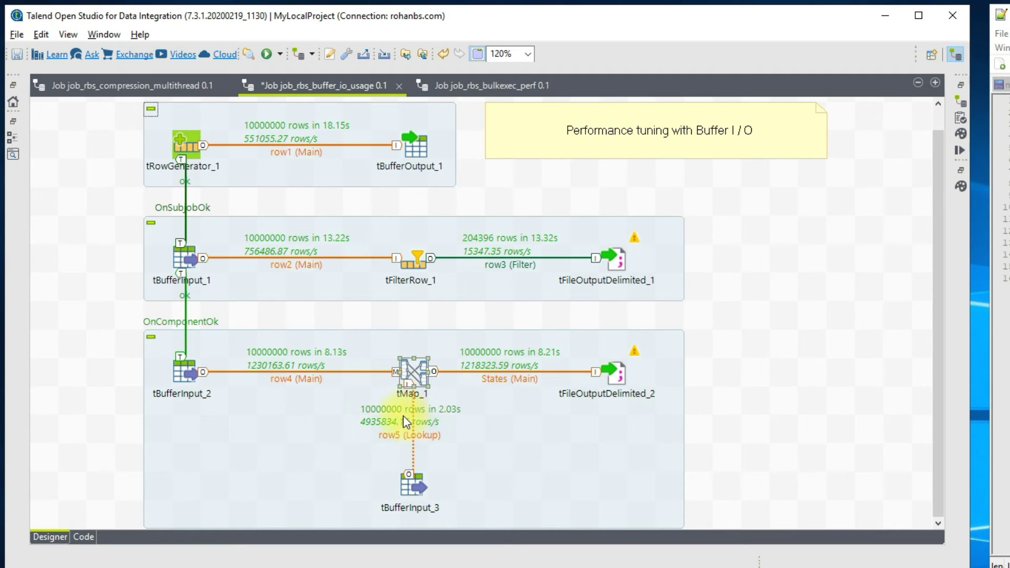
{"action": "left_click", "coordinate": [405, 370]}
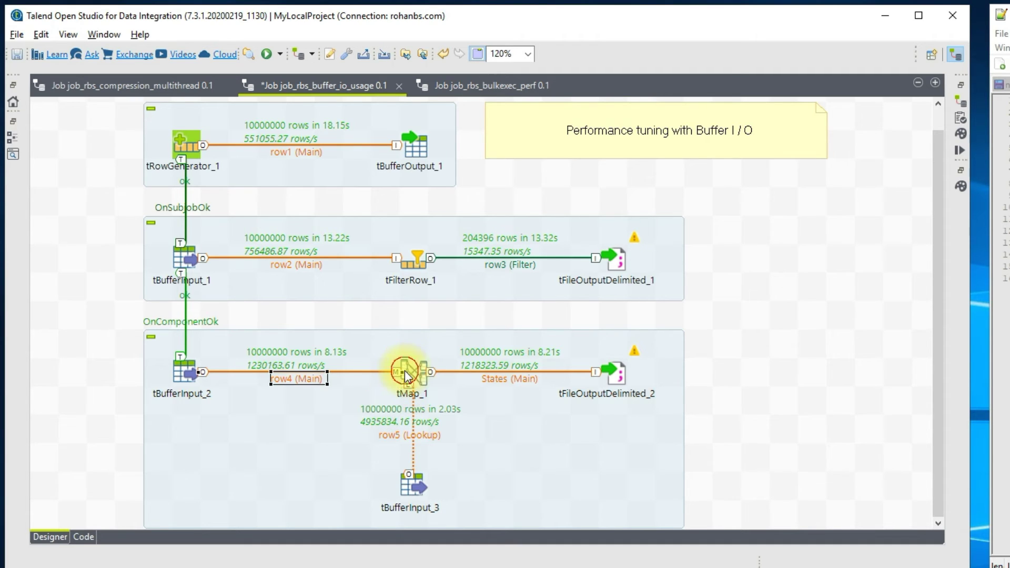
{"action": "double_click", "coordinate": [411, 370]}
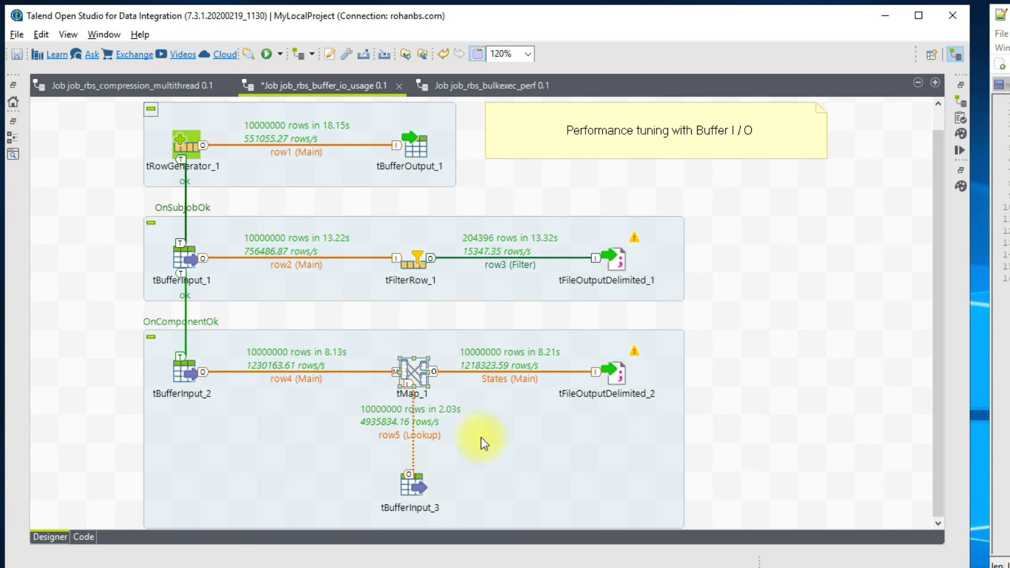
Switch to job_rbs_bulkexec_perf and examine its prejob, the two database load subjobs and the code in tJava_3
{"action": "left_click", "coordinate": [465, 86]}
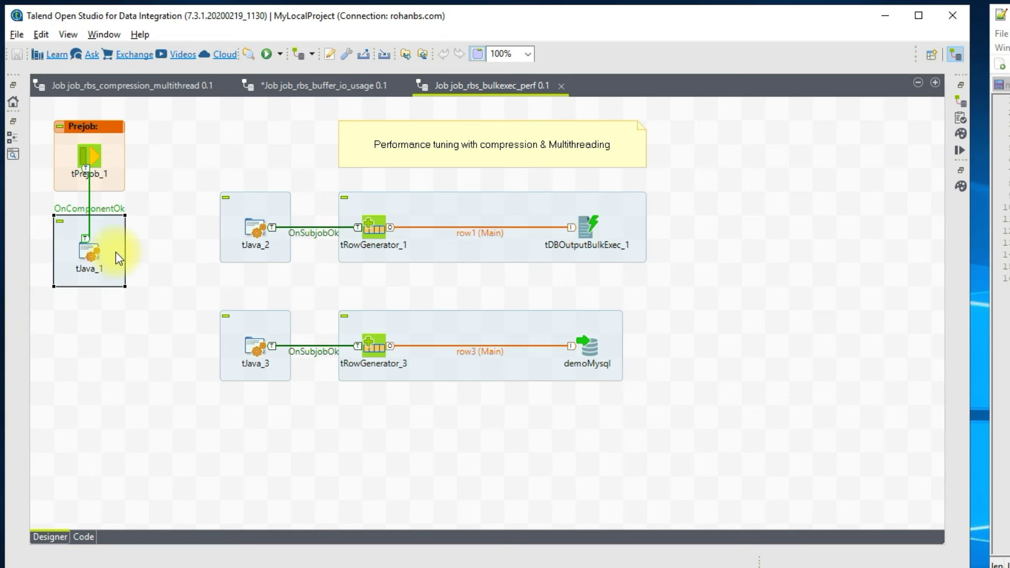
{"action": "left_click", "coordinate": [94, 253]}
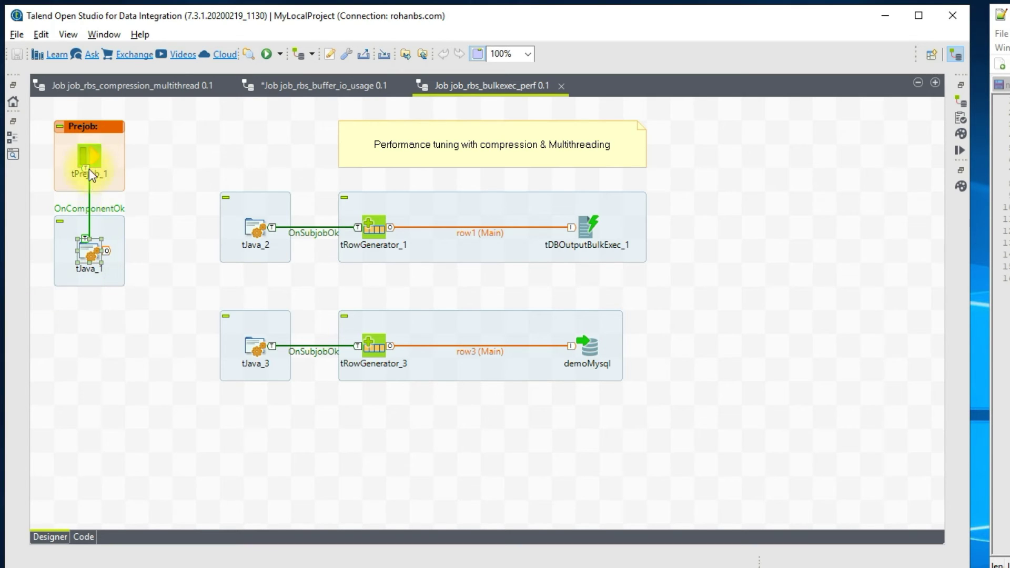
{"action": "left_click", "coordinate": [428, 199]}
{"action": "left_click", "coordinate": [459, 322]}
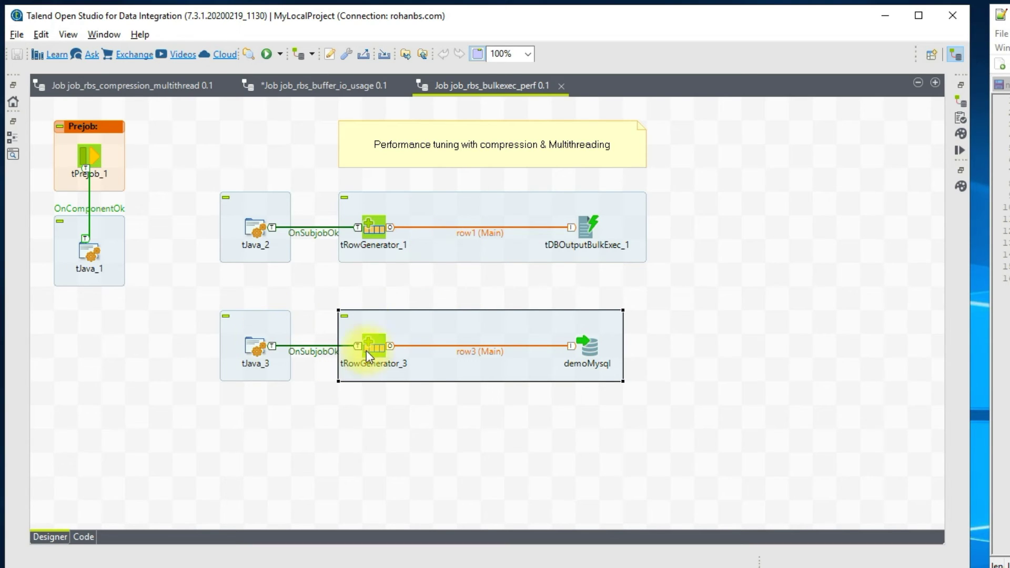
{"action": "double_click", "coordinate": [257, 346]}
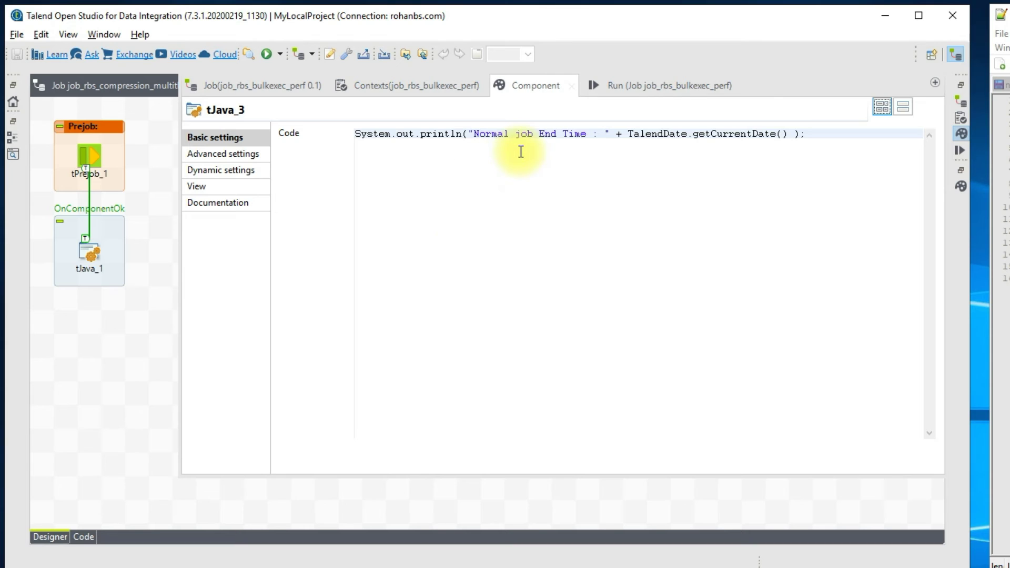
{"action": "key", "text": "Escape"}
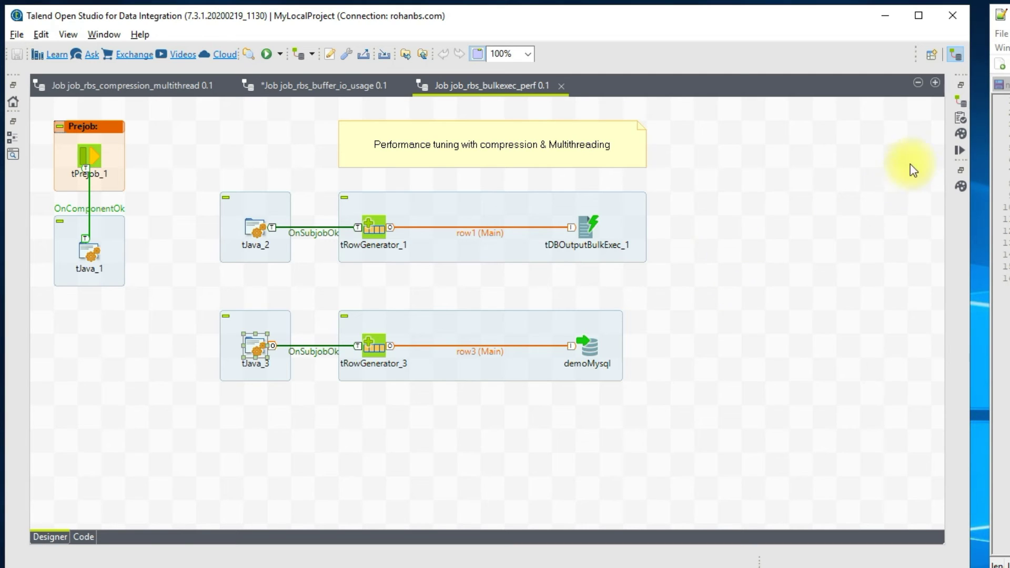
Add tMysqlBulkExec, tMysqlOutputBulkExec and tMysqlOutputBulk from the MySQL database-specific components to empty space below the existing subjobs
{"action": "left_click", "coordinate": [961, 132]}
{"action": "left_click", "coordinate": [958, 189]}
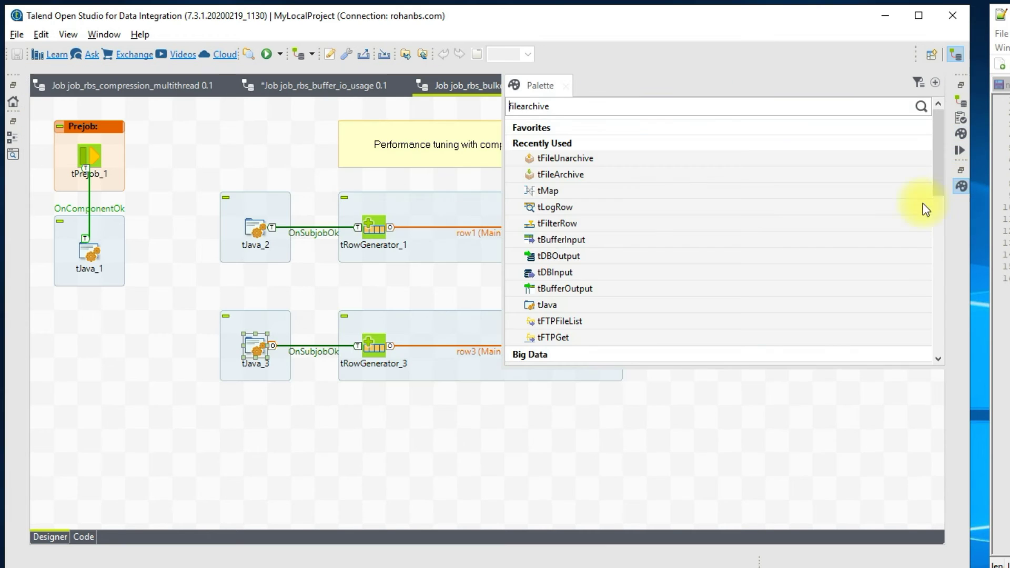
{"action": "left_click_drag", "start_coordinate": [732, 366], "coordinate": [744, 525]}
{"action": "scroll", "coordinate": [653, 427], "scroll_direction": "down", "scroll_amount": 5}
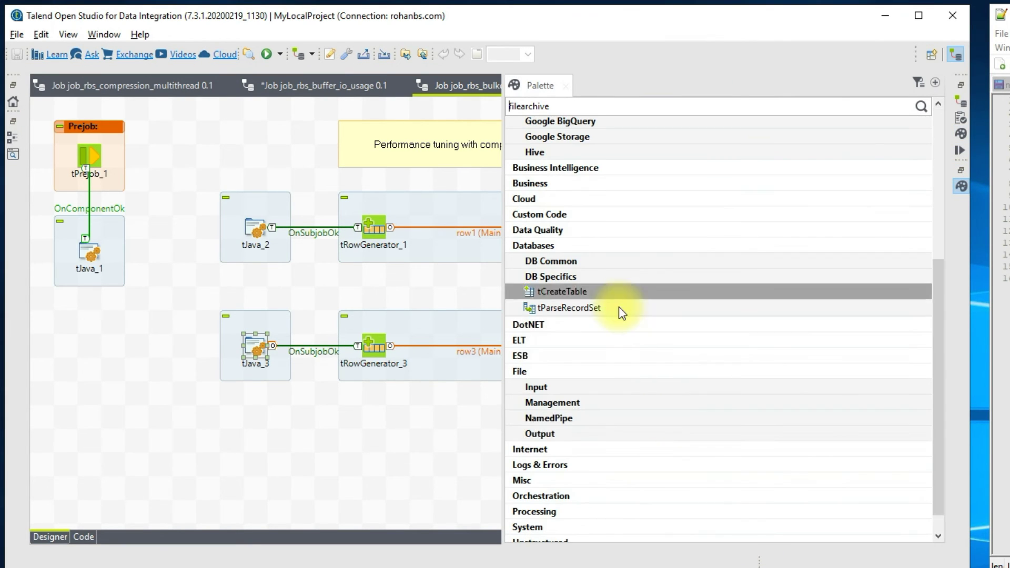
{"action": "left_click", "coordinate": [576, 278]}
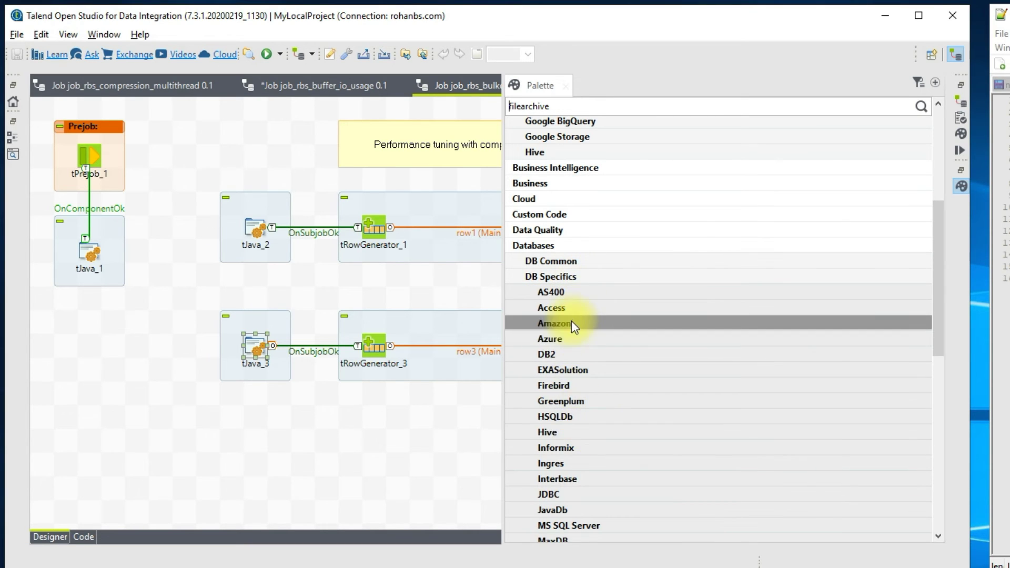
{"action": "scroll", "coordinate": [592, 450], "scroll_direction": "down", "scroll_amount": 3}
{"action": "left_click", "coordinate": [568, 430]}
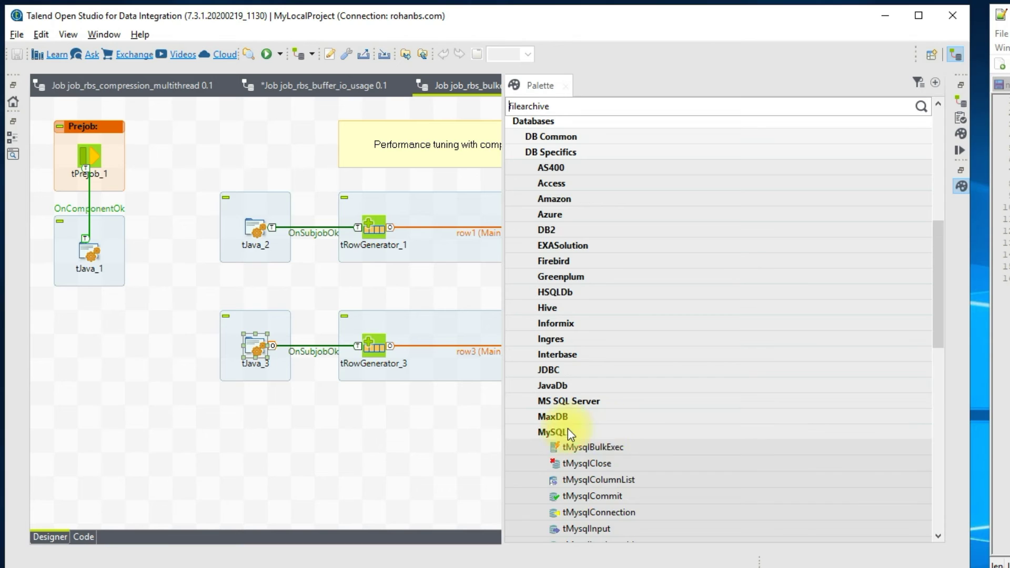
{"action": "scroll", "coordinate": [635, 446], "scroll_direction": "down", "scroll_amount": 3}
{"action": "scroll", "coordinate": [635, 447], "scroll_direction": "down", "scroll_amount": 5}
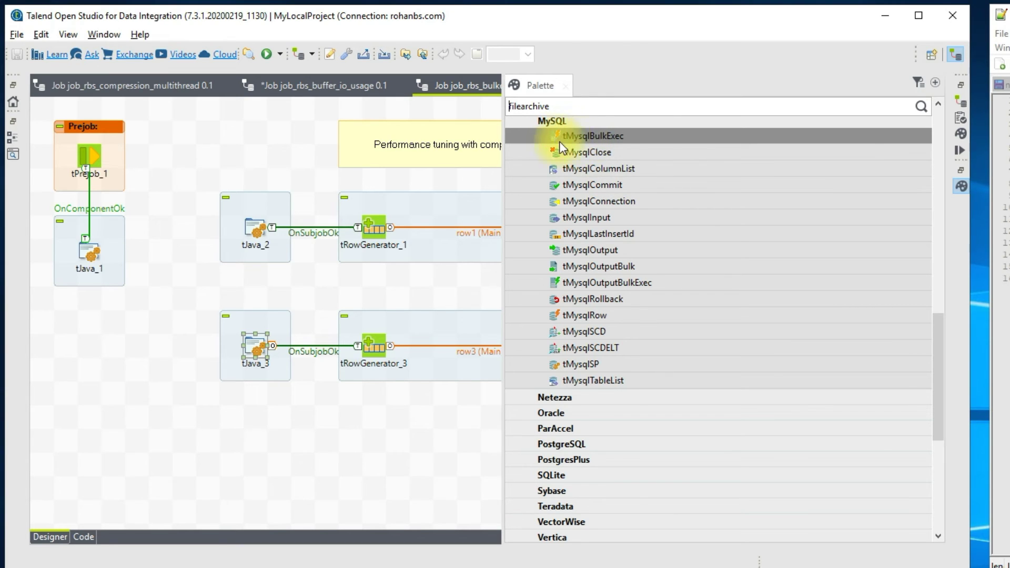
{"action": "left_click_drag", "start_coordinate": [575, 135], "coordinate": [370, 435]}
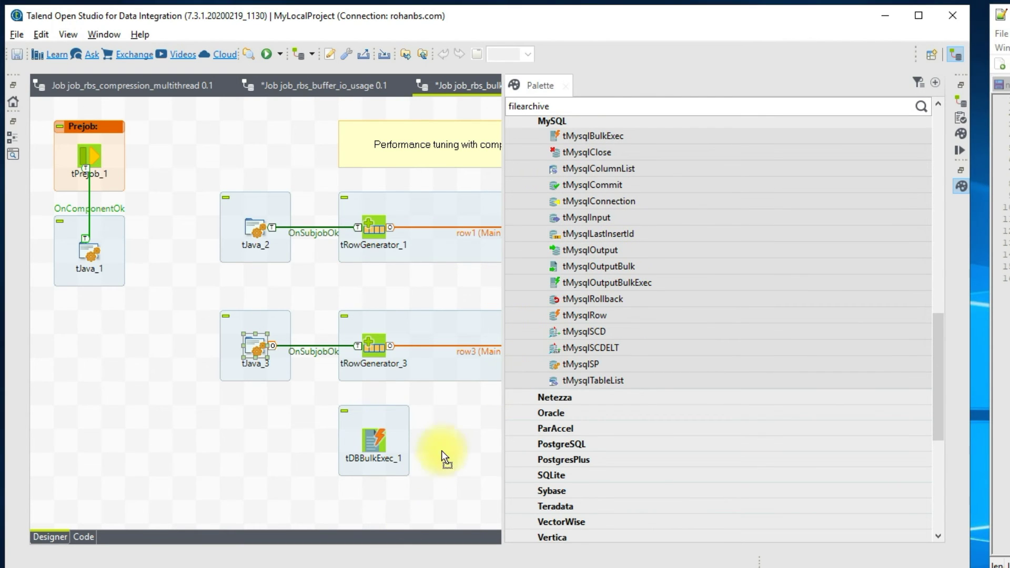
{"action": "left_click_drag", "start_coordinate": [608, 282], "coordinate": [266, 446]}
{"action": "left_click", "coordinate": [415, 508]}
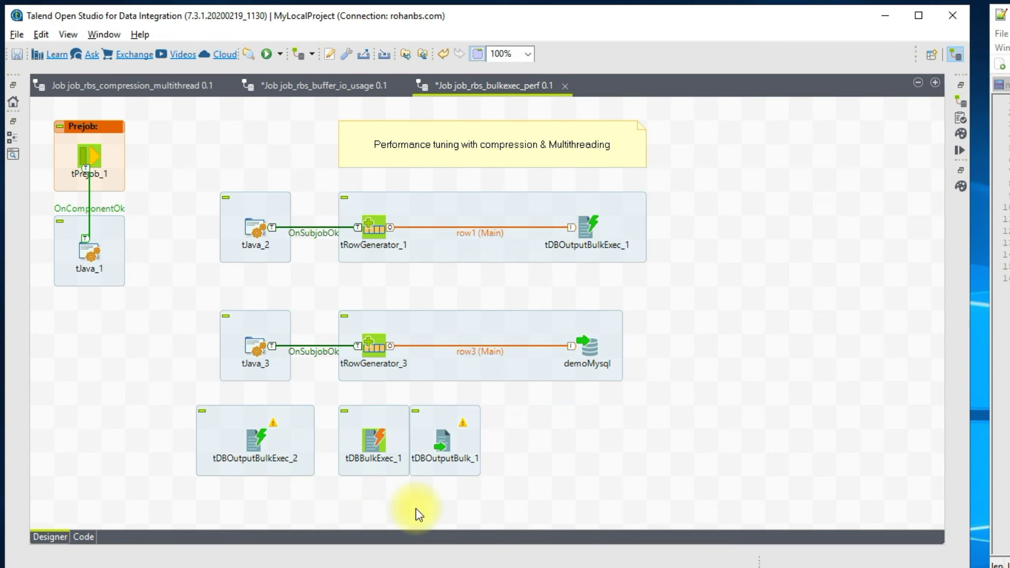
Arrange tDBOutputBulk_1, tDBBulkExec_1 and tDBOutputBulkExec_2 from top to bottom in a column beside the existing subjobs
{"action": "left_click_drag", "start_coordinate": [437, 440], "coordinate": [768, 209]}
{"action": "left_click_drag", "start_coordinate": [376, 443], "coordinate": [779, 323]}
{"action": "left_click_drag", "start_coordinate": [255, 428], "coordinate": [772, 432]}
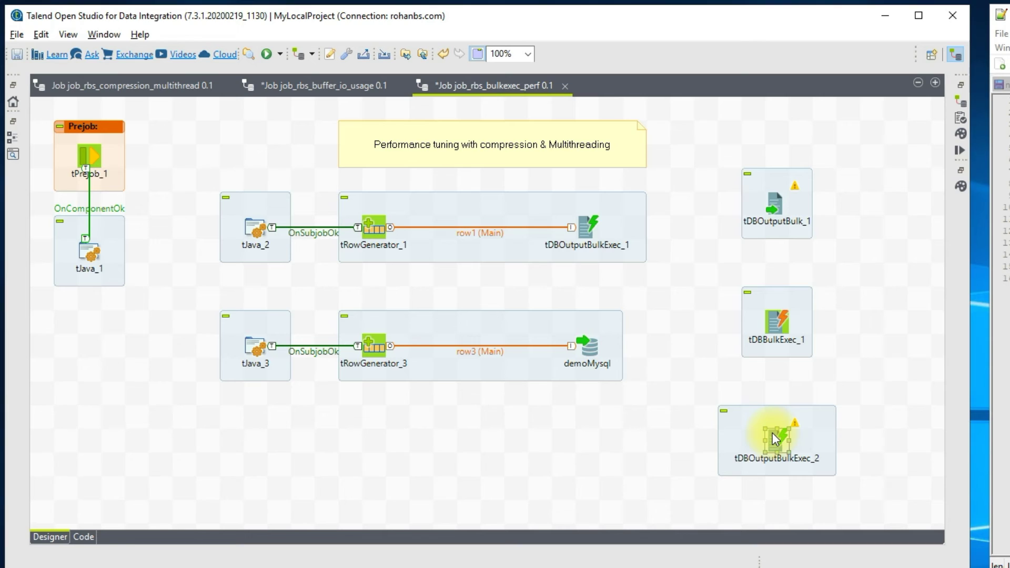
{"action": "left_click", "coordinate": [849, 233]}
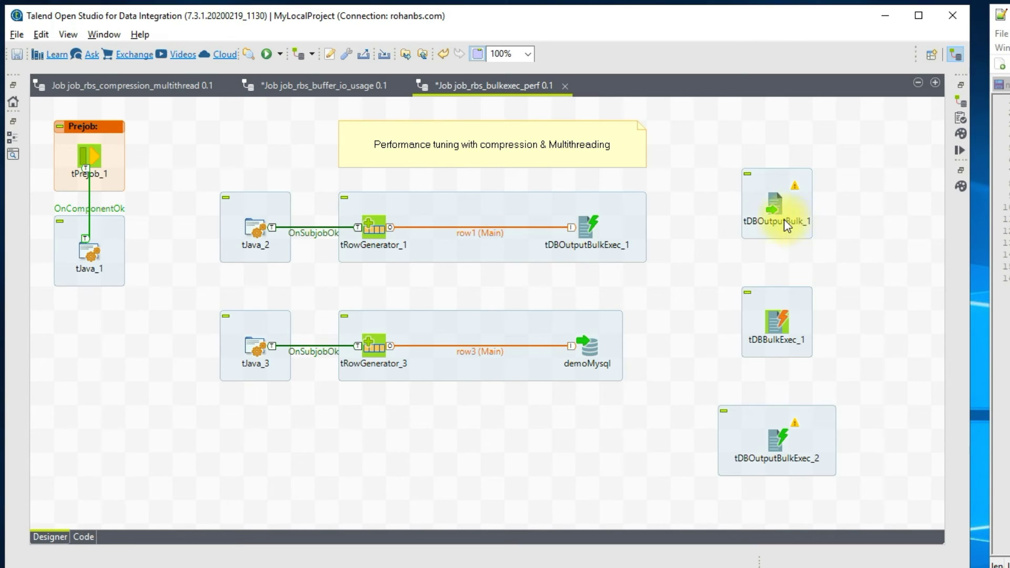
Check the basic settings of tDBOutputBulk_1 and add a tFileInputXML component near it
{"action": "double_click", "coordinate": [777, 205]}
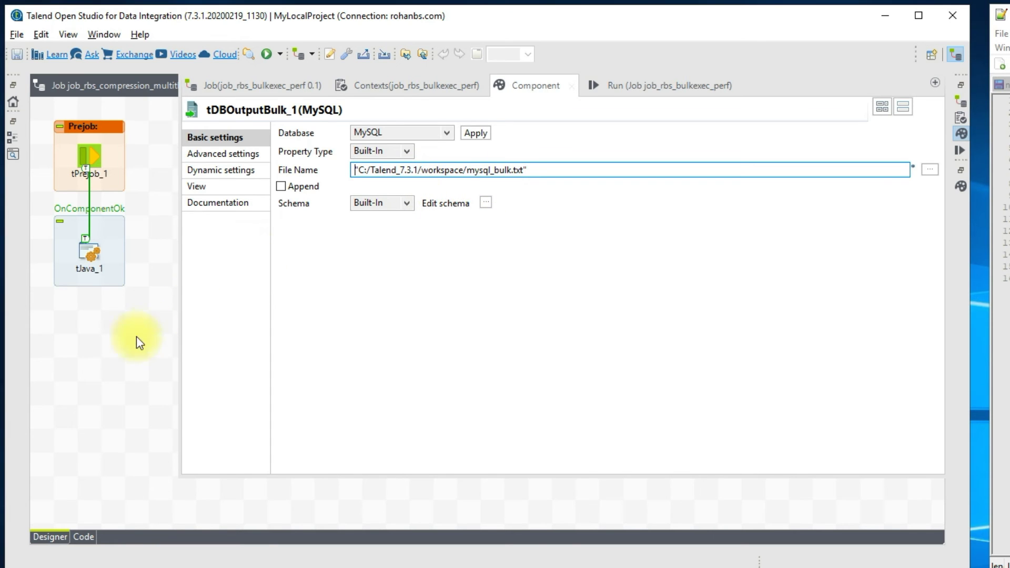
{"action": "left_click", "coordinate": [95, 360]}
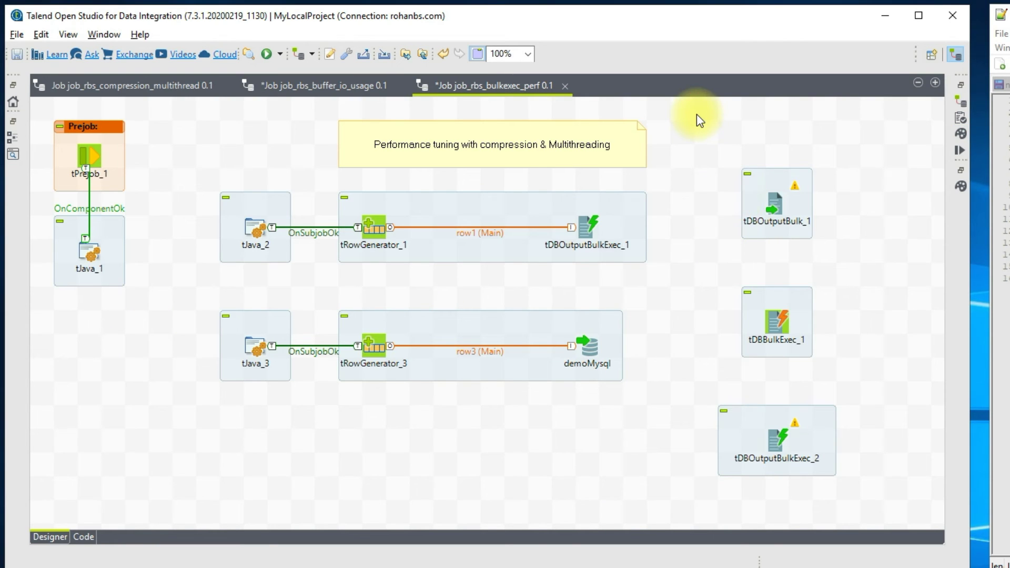
{"action": "type", "text": "tfile"}
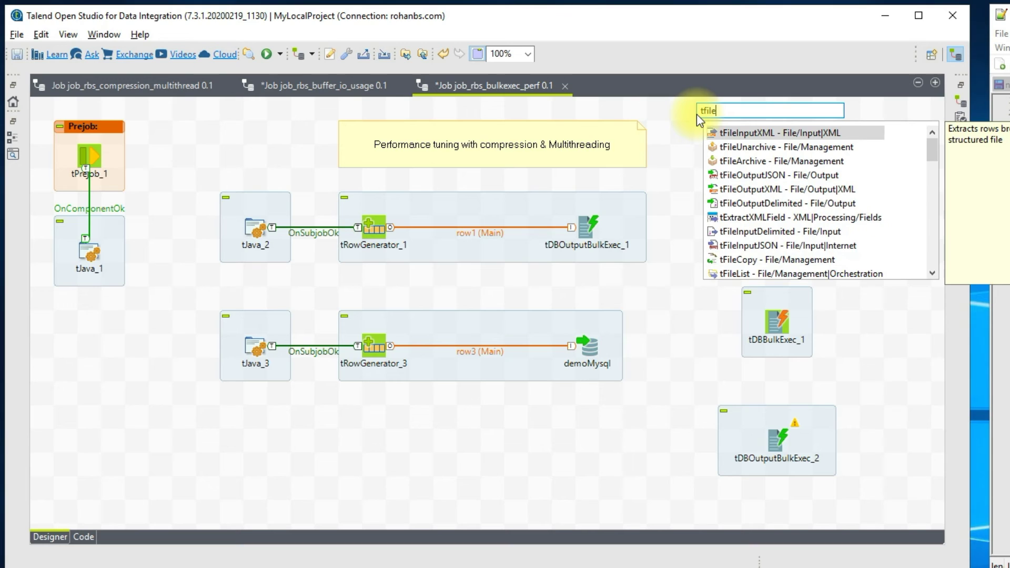
{"action": "key", "text": "Return"}
{"action": "left_click_drag", "start_coordinate": [704, 108], "coordinate": [697, 157]}
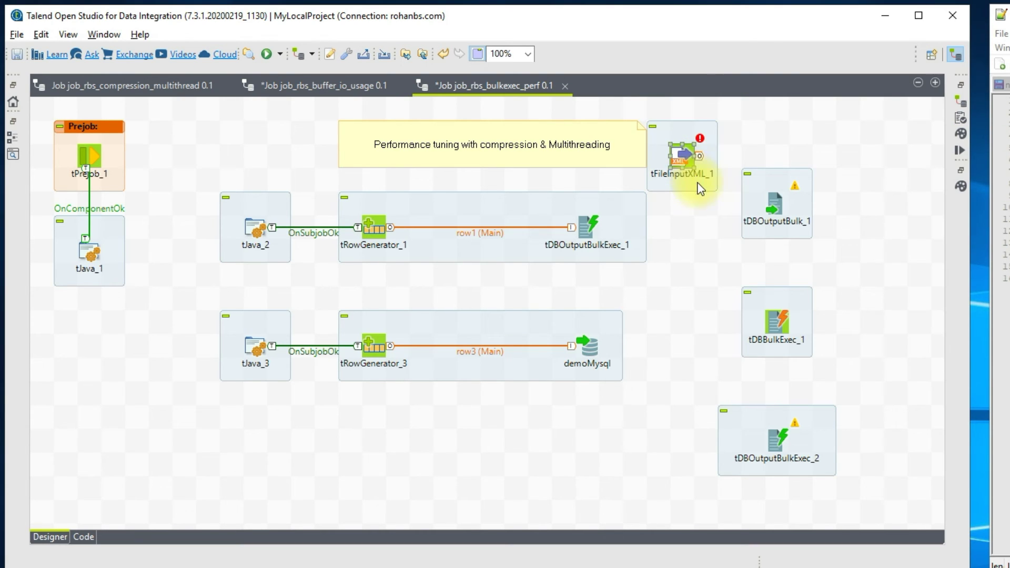
Connect tFileInputXML_1 to tDBOutputBulk_1 with a Main row
{"action": "right_click", "coordinate": [688, 155]}
{"action": "mouse_move", "coordinate": [703, 166]}
{"action": "left_click", "coordinate": [884, 165]}
{"action": "left_click", "coordinate": [775, 205]}
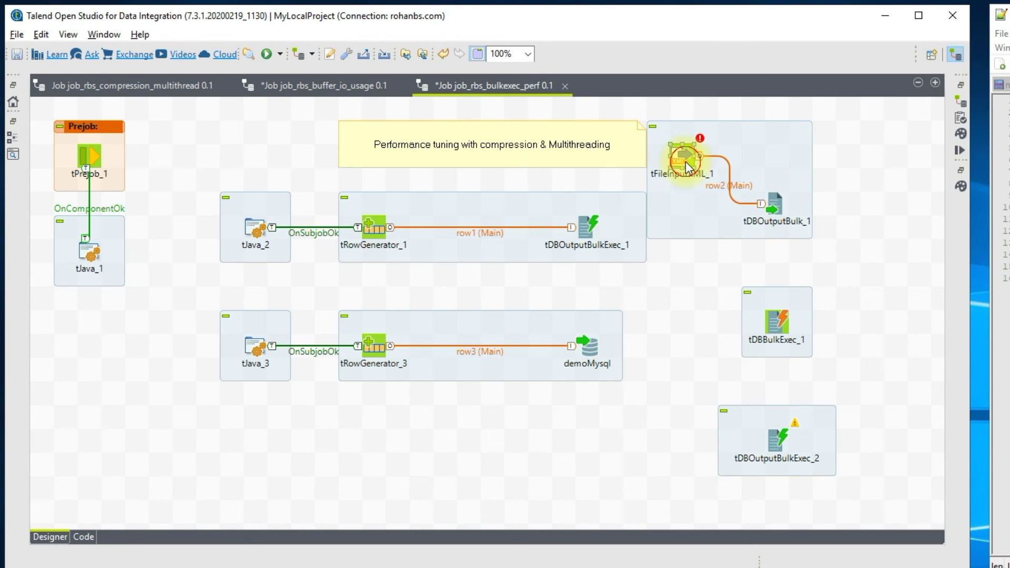
Review the output file name of tDBOutputBulk_1 and delete the Main row linking it to tFileInputXML_1
{"action": "double_click", "coordinate": [775, 205]}
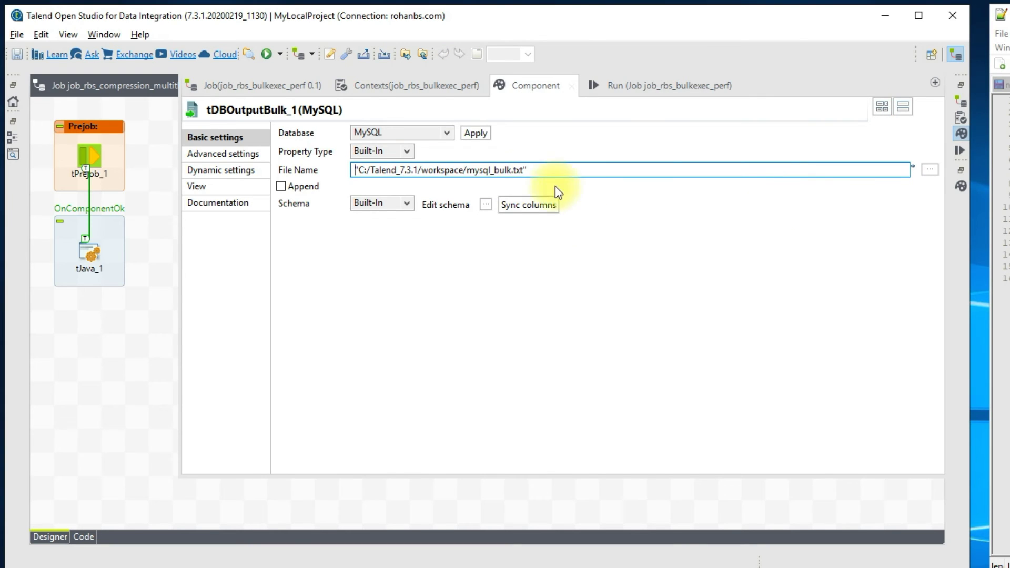
{"action": "left_click_drag", "start_coordinate": [541, 170], "coordinate": [341, 165]}
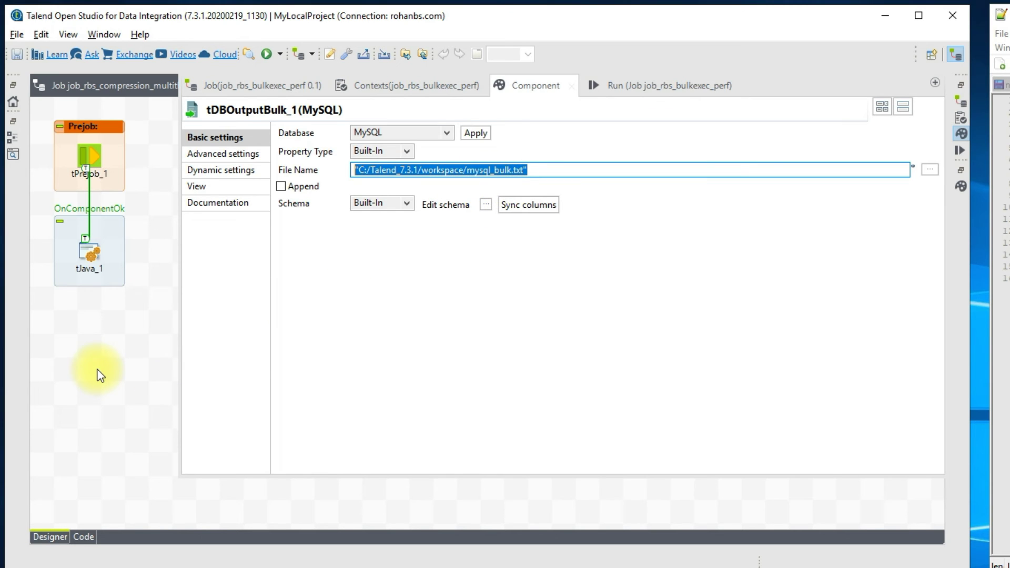
{"action": "left_click", "coordinate": [130, 359]}
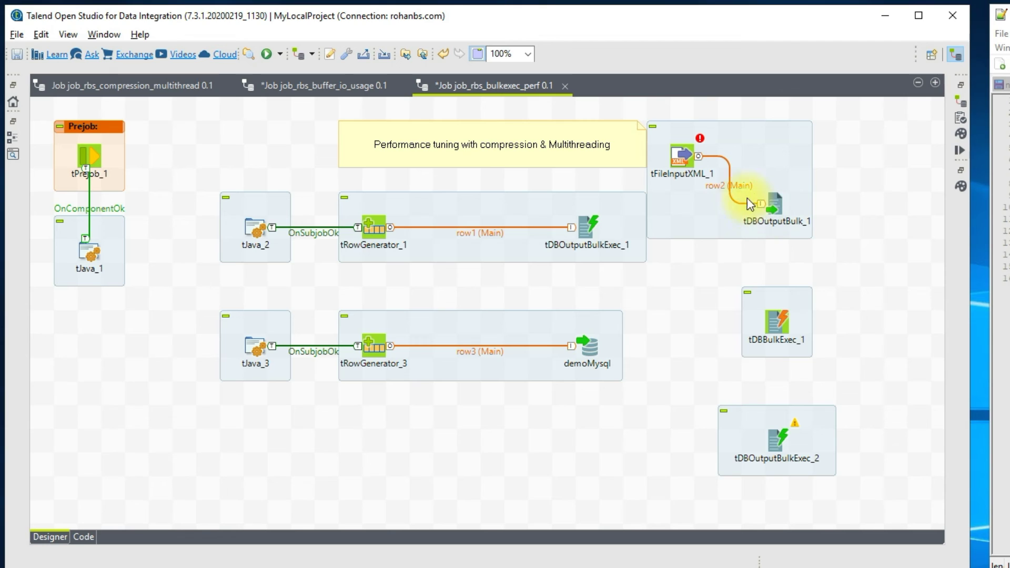
{"action": "left_click", "coordinate": [735, 190]}
{"action": "key", "text": "Delete"}
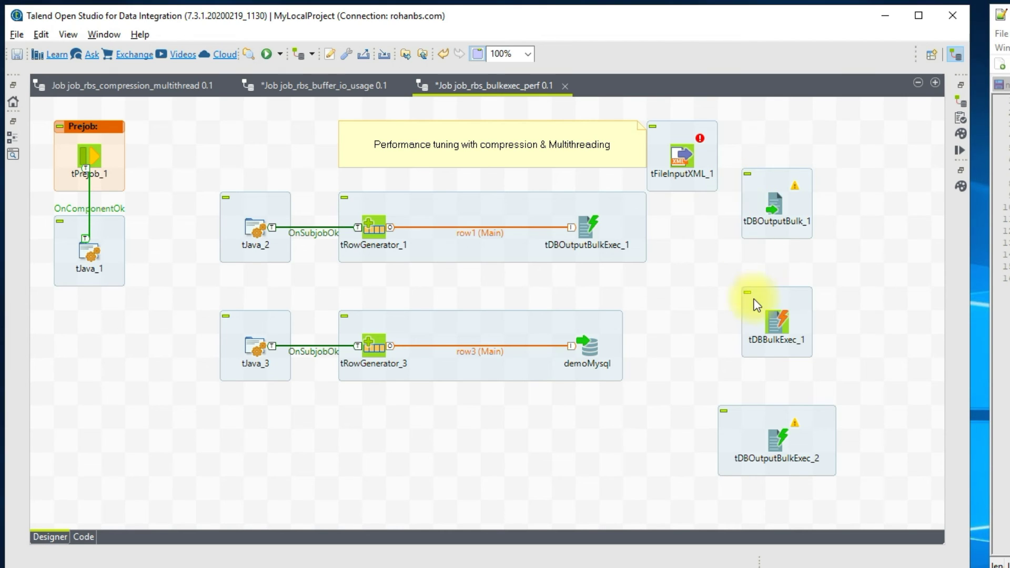
Examine the basic settings of tDBBulkExec_1, including its local filename and database host
{"action": "left_click", "coordinate": [769, 318]}
{"action": "double_click", "coordinate": [769, 318]}
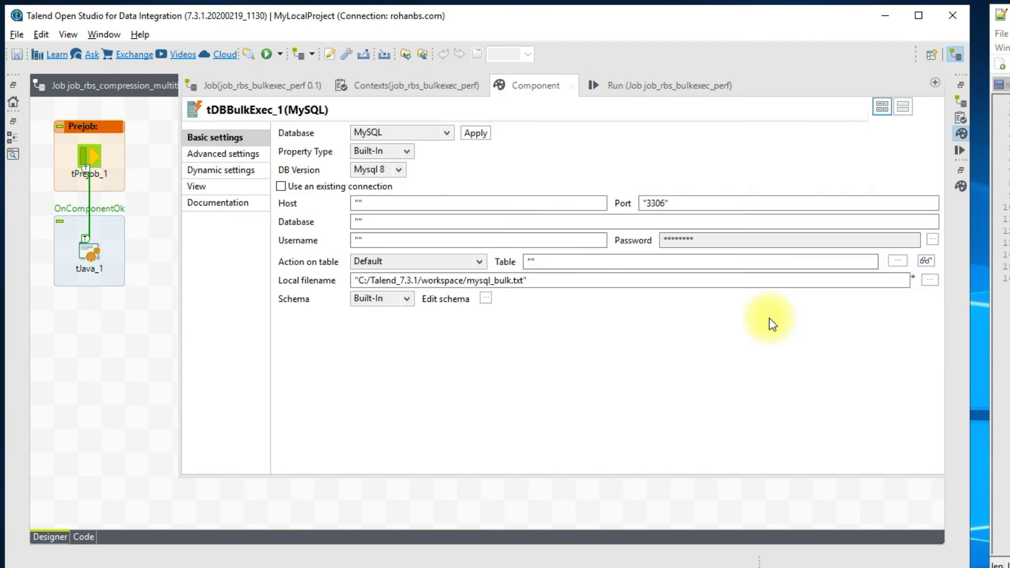
{"action": "left_click", "coordinate": [115, 342]}
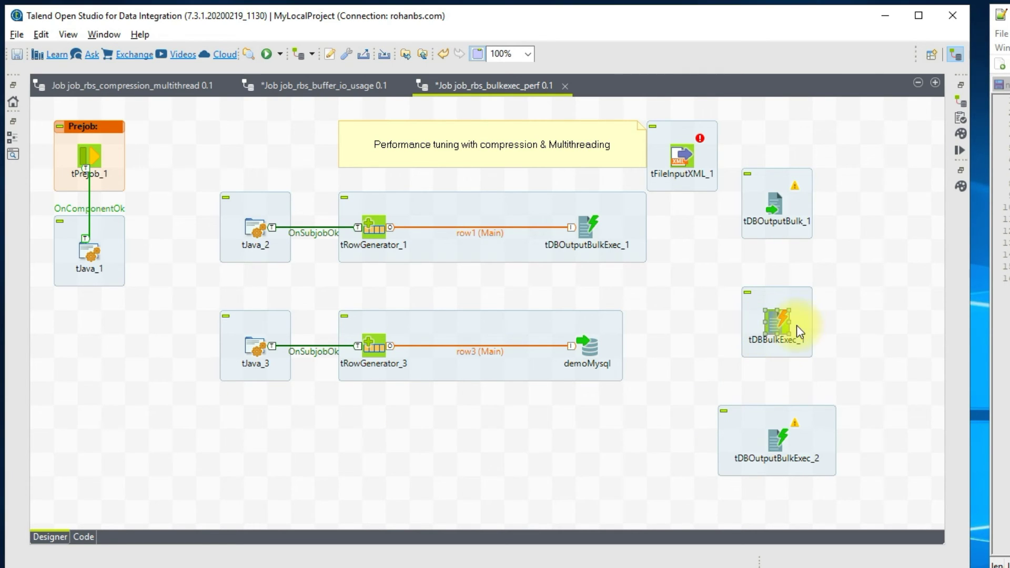
{"action": "double_click", "coordinate": [778, 322]}
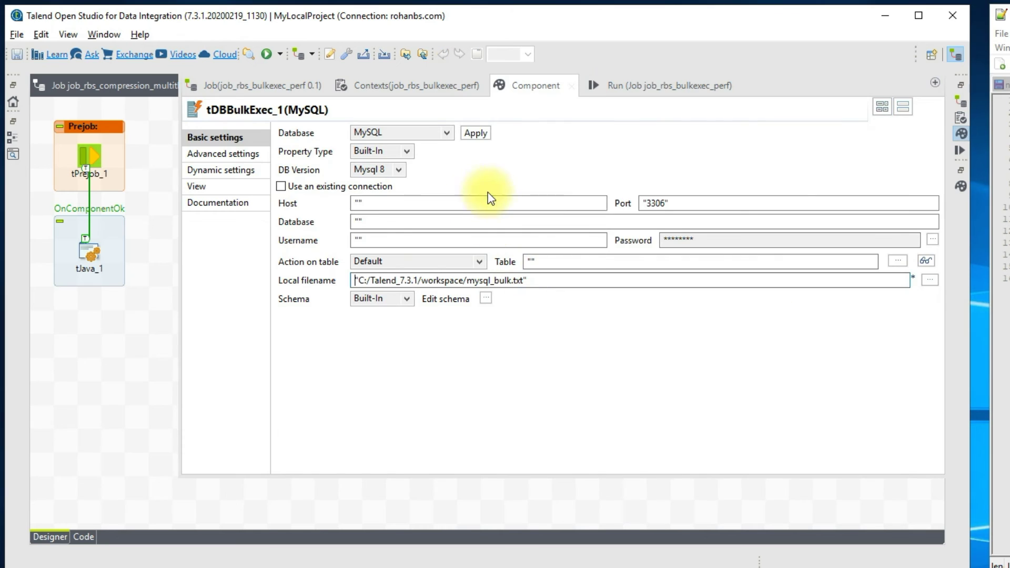
{"action": "left_click_drag", "start_coordinate": [559, 284], "coordinate": [337, 260]}
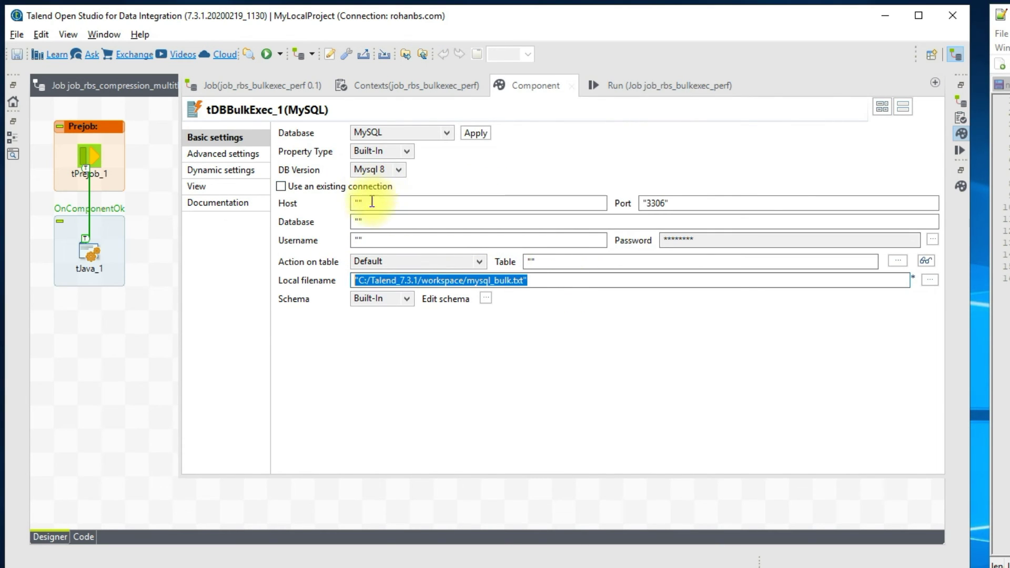
{"action": "left_click_drag", "start_coordinate": [366, 203], "coordinate": [346, 202]}
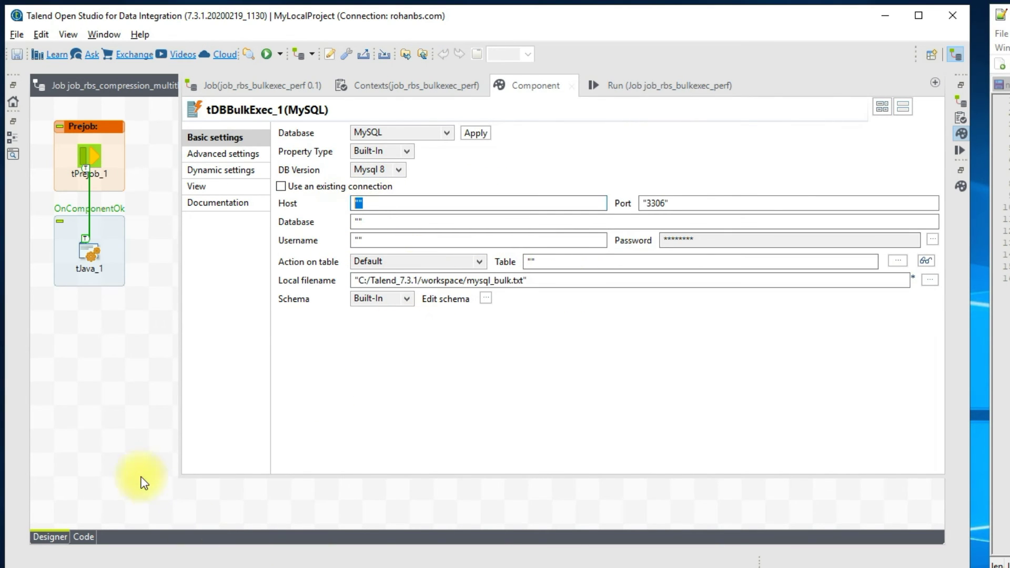
{"action": "left_click", "coordinate": [126, 449]}
Try to connect tFileInputXML_1 to tDBBulkExec_1 with a Main row
{"action": "left_click", "coordinate": [680, 159]}
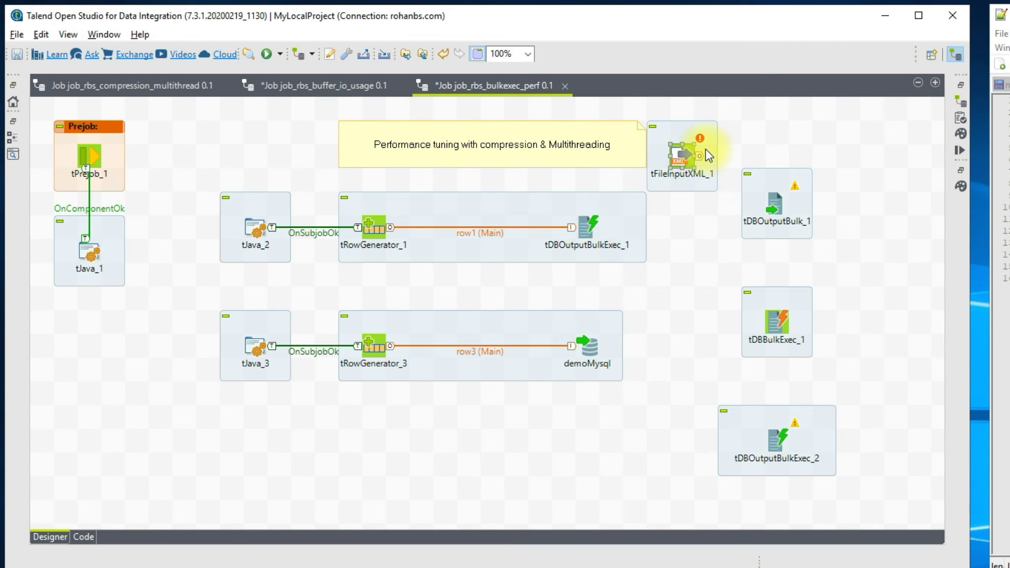
{"action": "right_click", "coordinate": [681, 159]}
{"action": "mouse_move", "coordinate": [706, 184]}
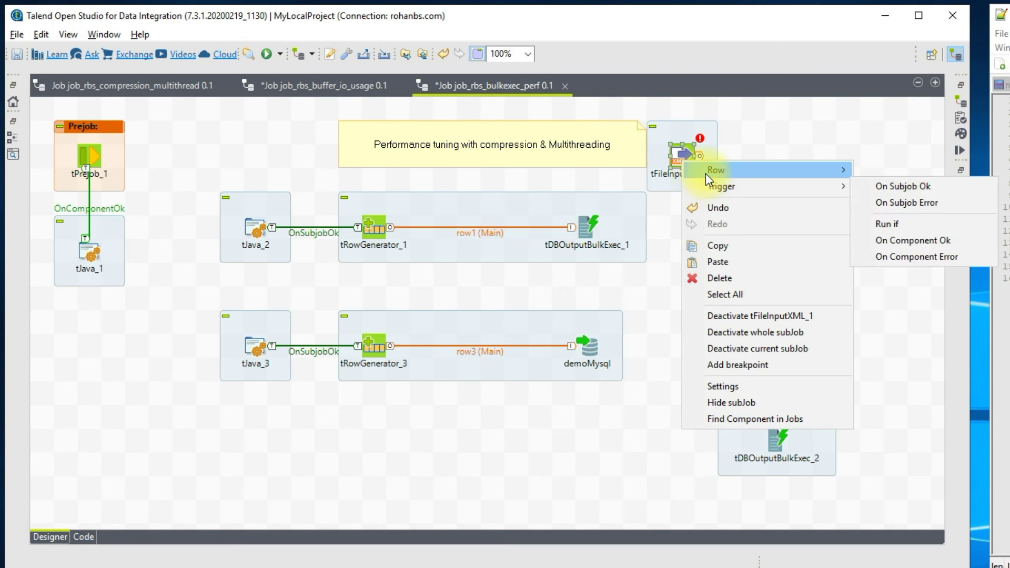
{"action": "left_click", "coordinate": [874, 169]}
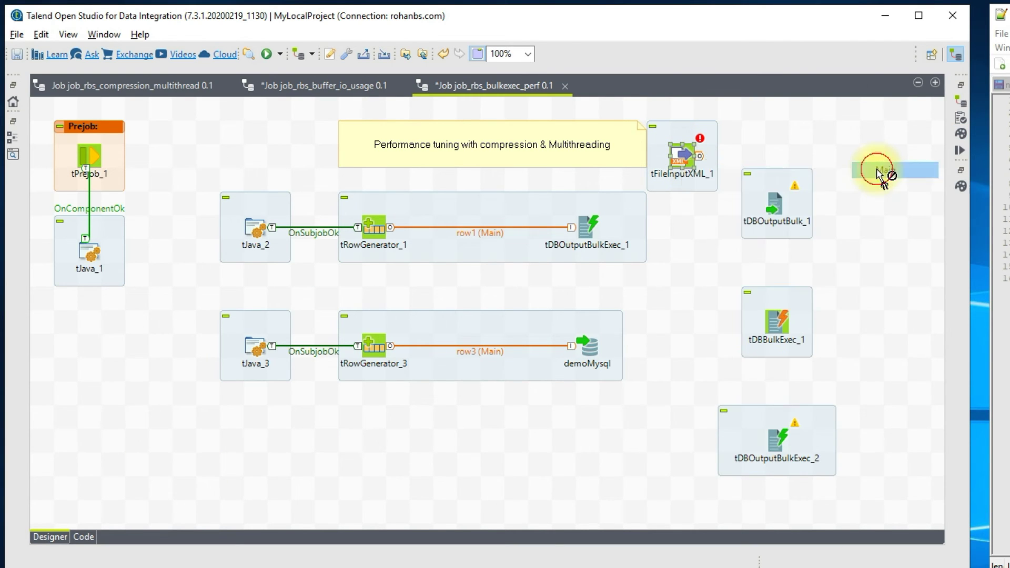
{"action": "left_click", "coordinate": [784, 331]}
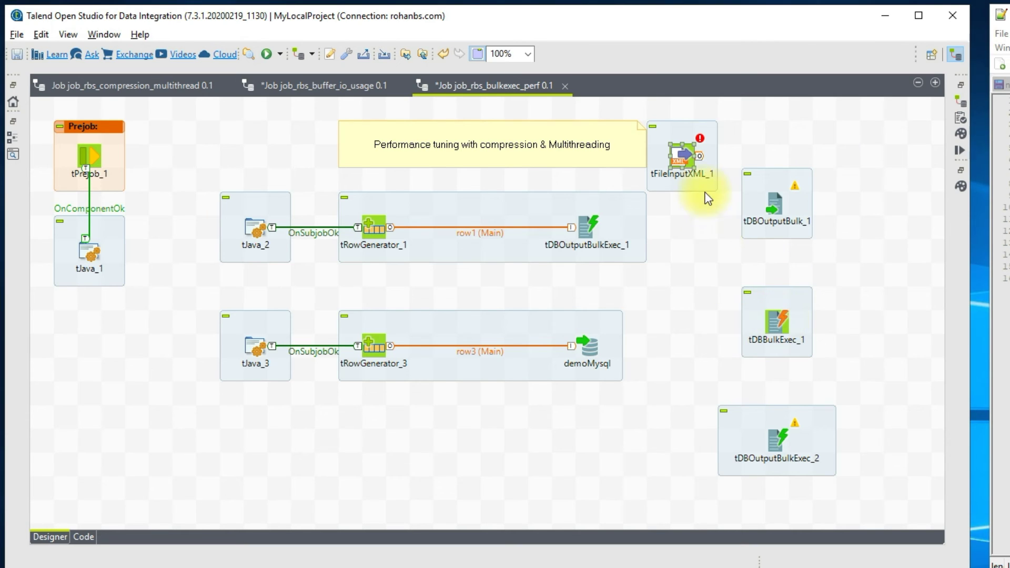
Review the local filename settings of tDBBulkExec_1 and tDBOutputBulkExec_2
{"action": "double_click", "coordinate": [775, 320]}
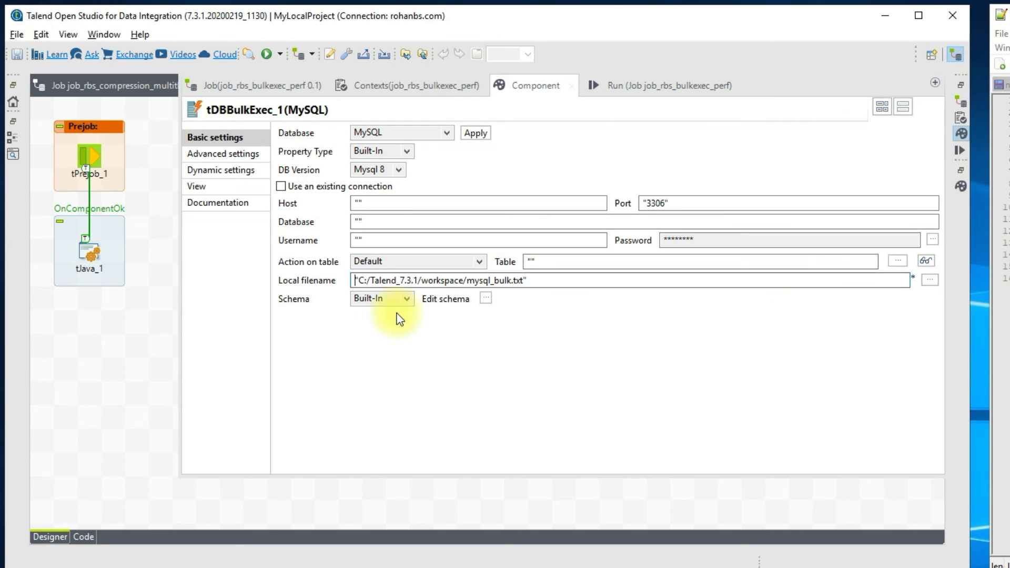
{"action": "left_click_drag", "start_coordinate": [528, 280], "coordinate": [337, 273]}
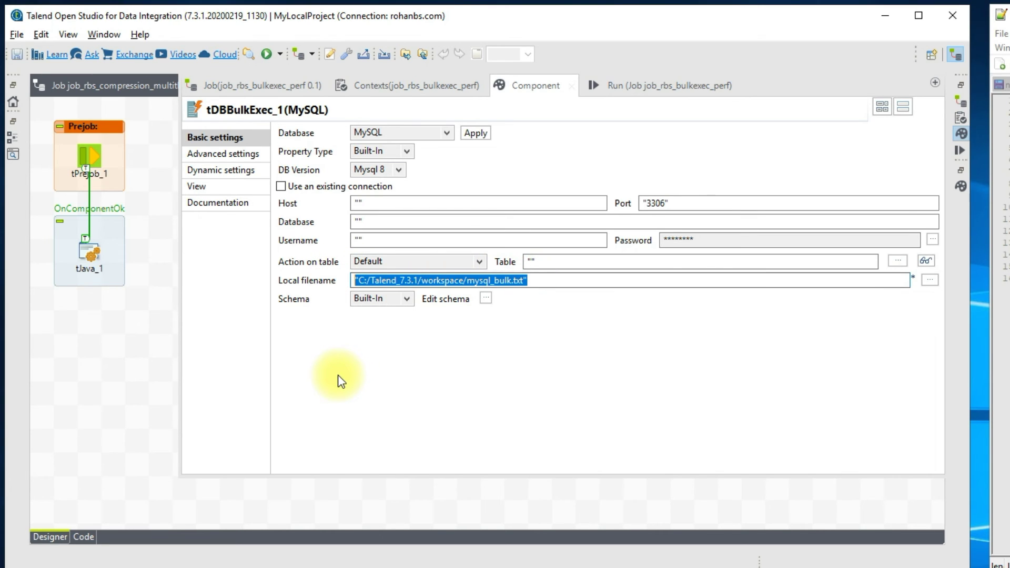
{"action": "left_click", "coordinate": [137, 402]}
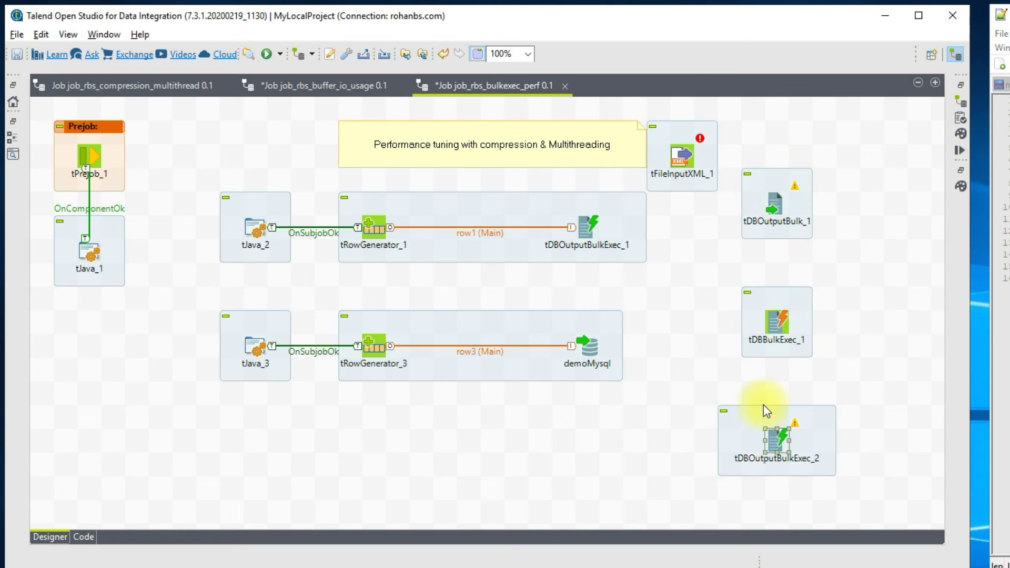
{"action": "double_click", "coordinate": [778, 437]}
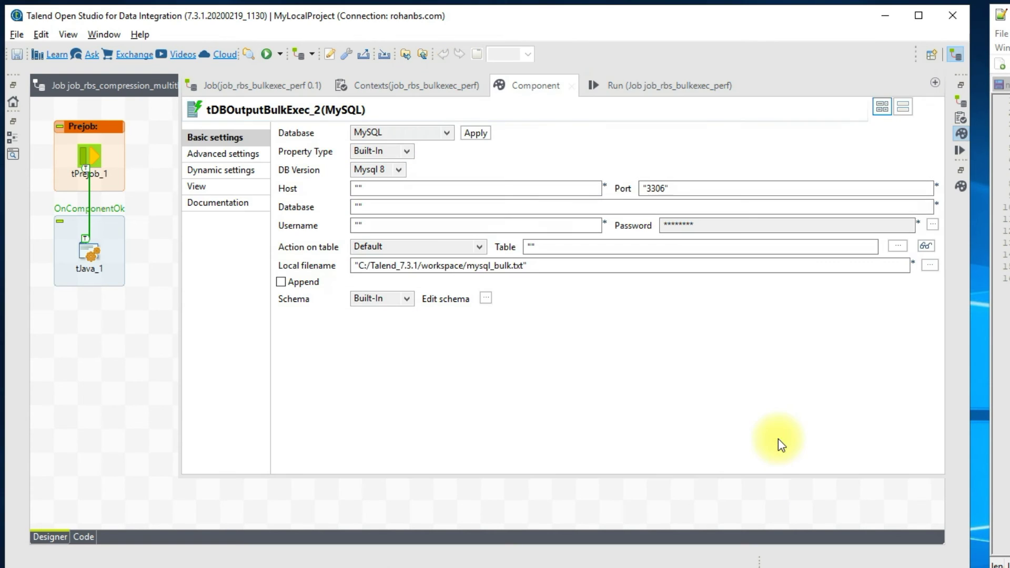
{"action": "left_click_drag", "start_coordinate": [532, 265], "coordinate": [355, 268]}
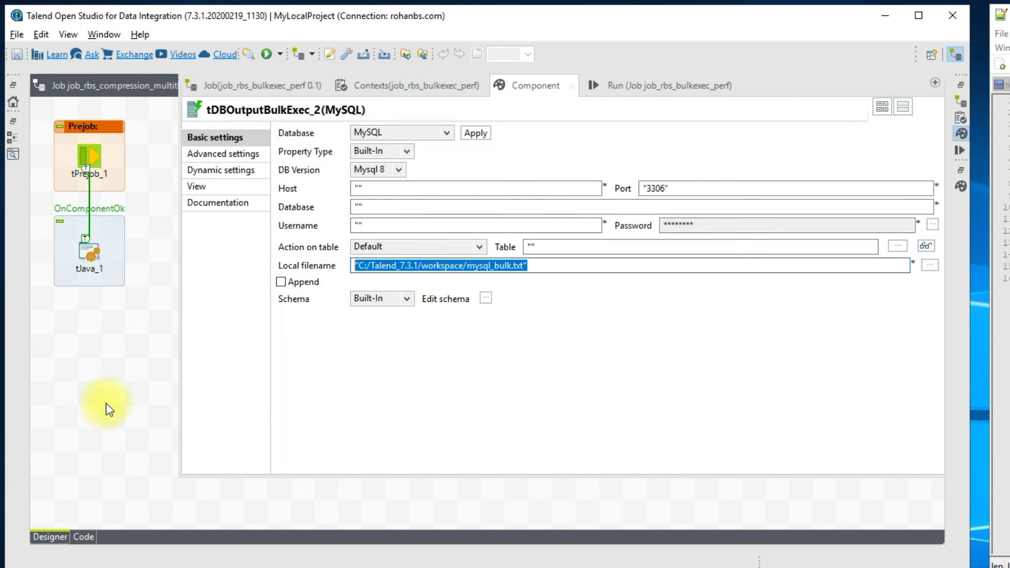
{"action": "left_click", "coordinate": [118, 381]}
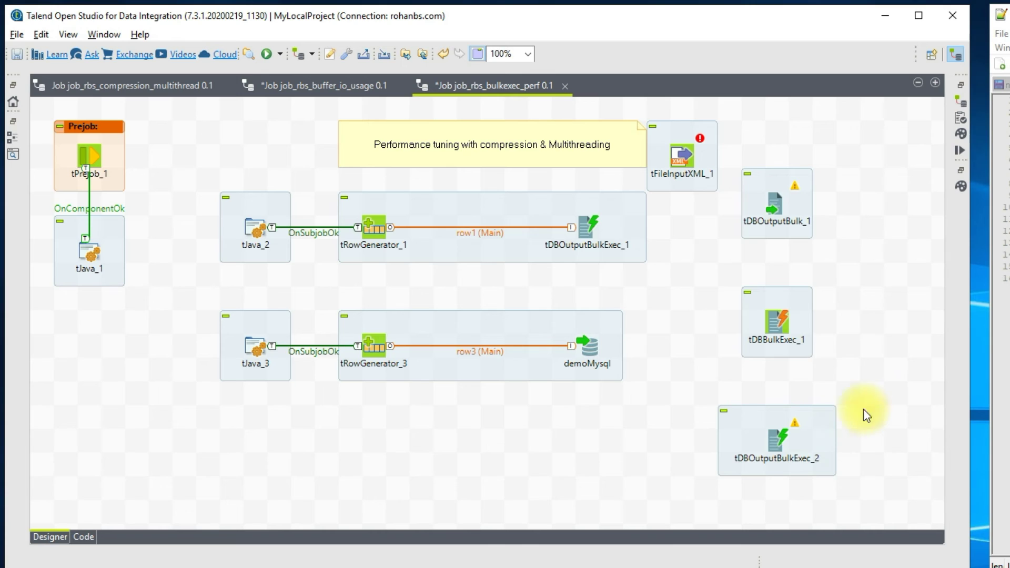
Connect tFileInputXML_1 to tDBOutputBulkExec_2 with a Main row
{"action": "right_click", "coordinate": [686, 156]}
{"action": "mouse_move", "coordinate": [701, 172]}
{"action": "left_click", "coordinate": [881, 169]}
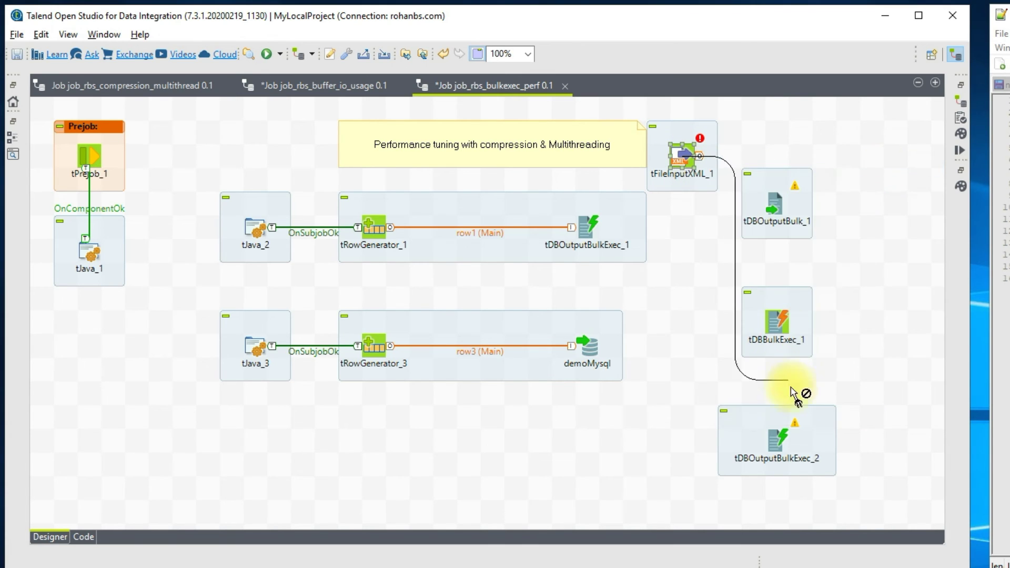
{"action": "left_click", "coordinate": [772, 444]}
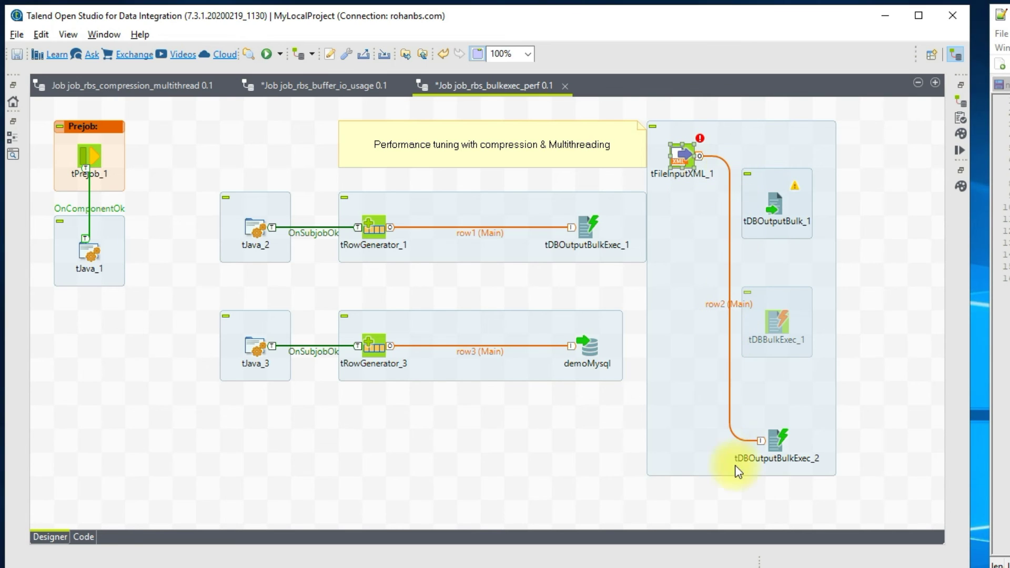
Check the local filename of the connected tDBOutputBulkExec_2 component
{"action": "double_click", "coordinate": [778, 446]}
{"action": "left_click_drag", "start_coordinate": [541, 269], "coordinate": [318, 257]}
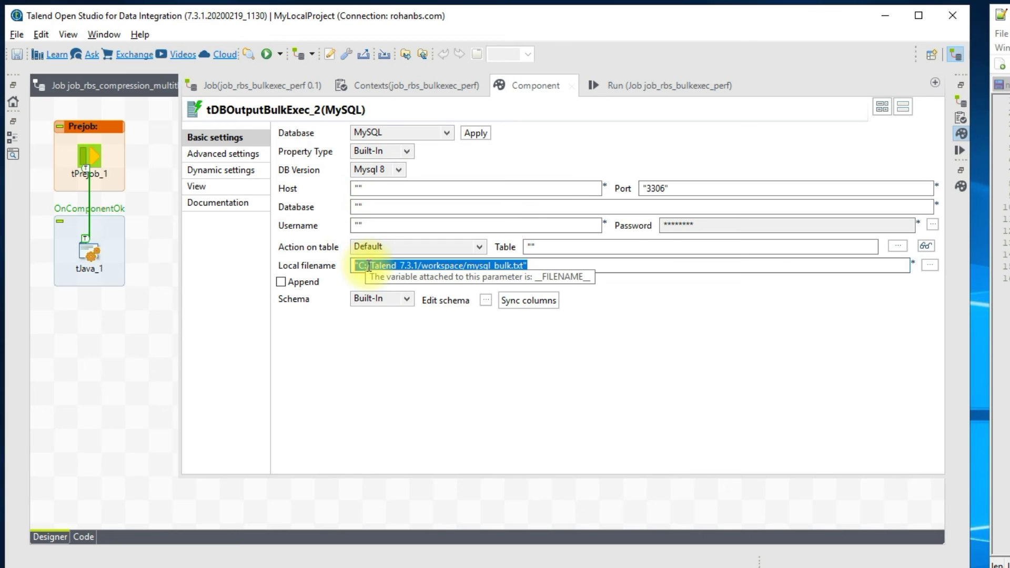
{"action": "left_click", "coordinate": [109, 377]}
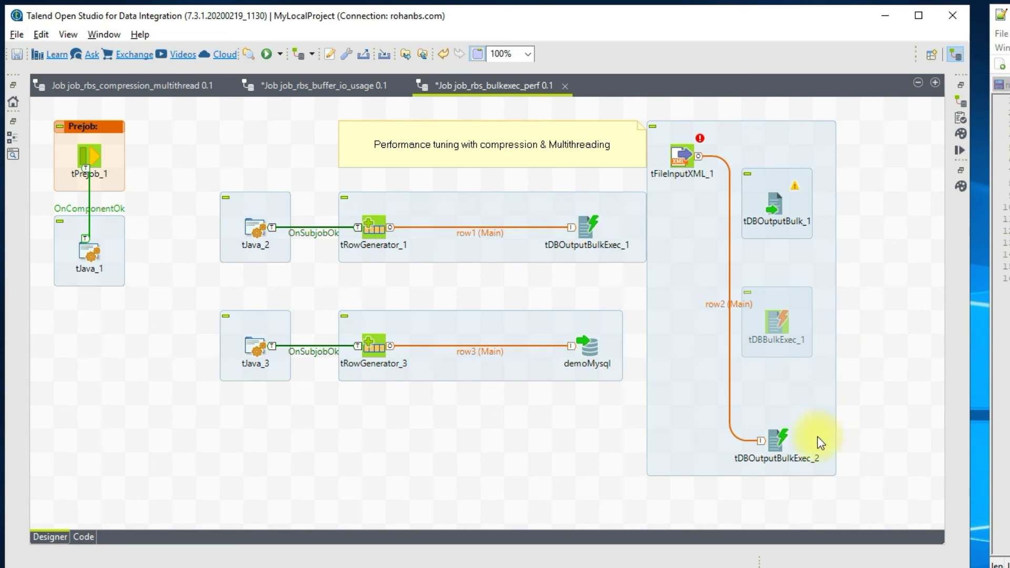
Delete tFileInputXML_1, tDBOutputBulk_1, tDBBulkExec_1 and tDBOutputBulkExec_2 from the job and save it
{"action": "left_click_drag", "start_coordinate": [879, 485], "coordinate": [669, 105]}
{"action": "key", "text": "Delete"}
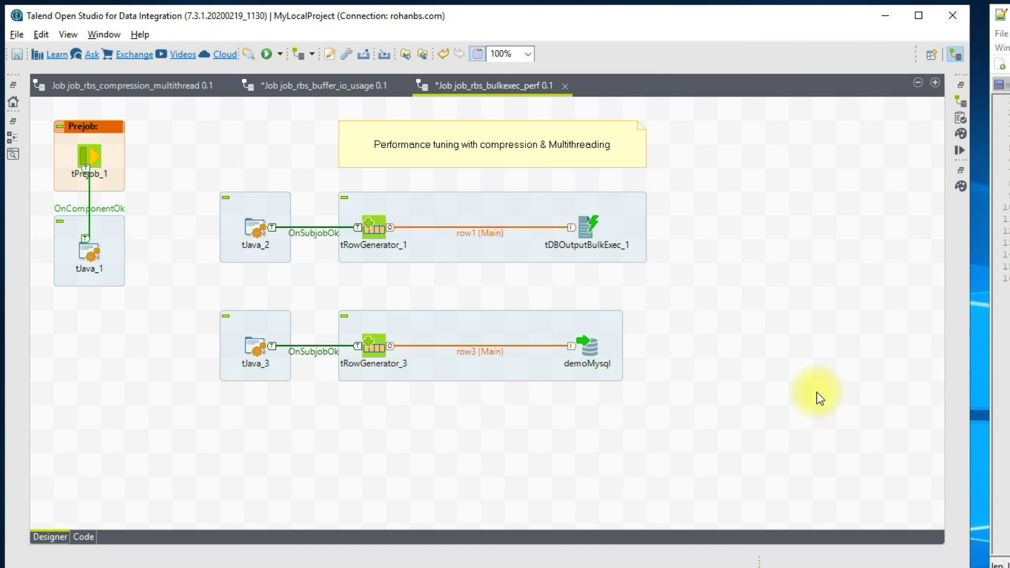
{"action": "key", "text": "ctrl+s"}
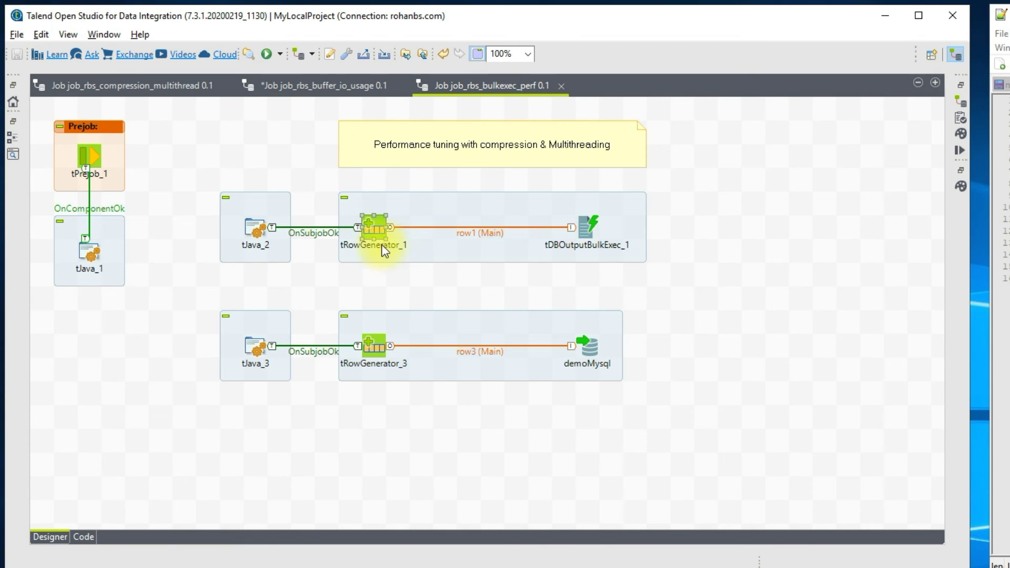
Set the number of rows for tRowGenerator_1 to 10000000 and save the job
{"action": "left_click", "coordinate": [374, 232]}
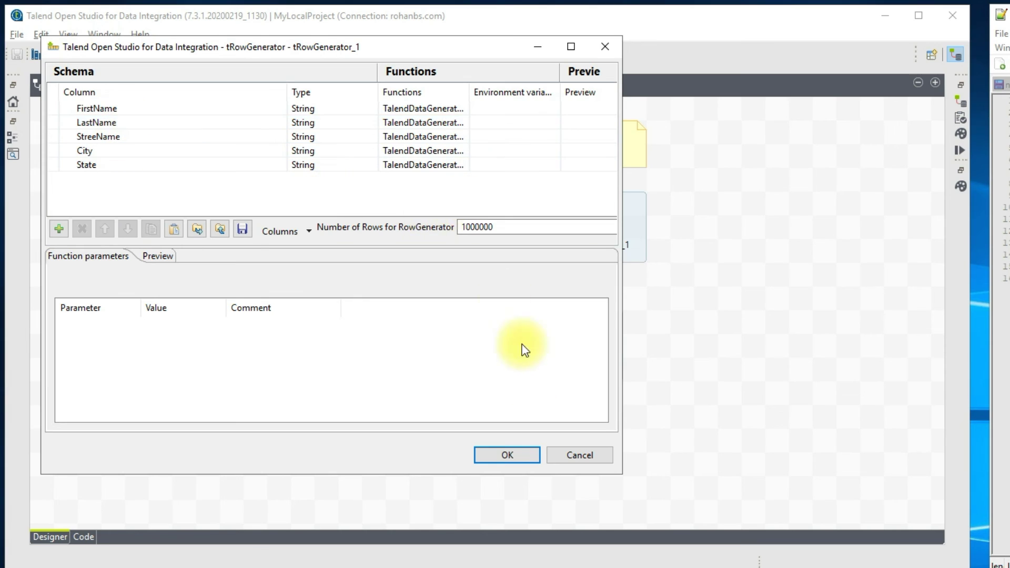
{"action": "key", "text": "Escape"}
{"action": "double_click", "coordinate": [370, 225]}
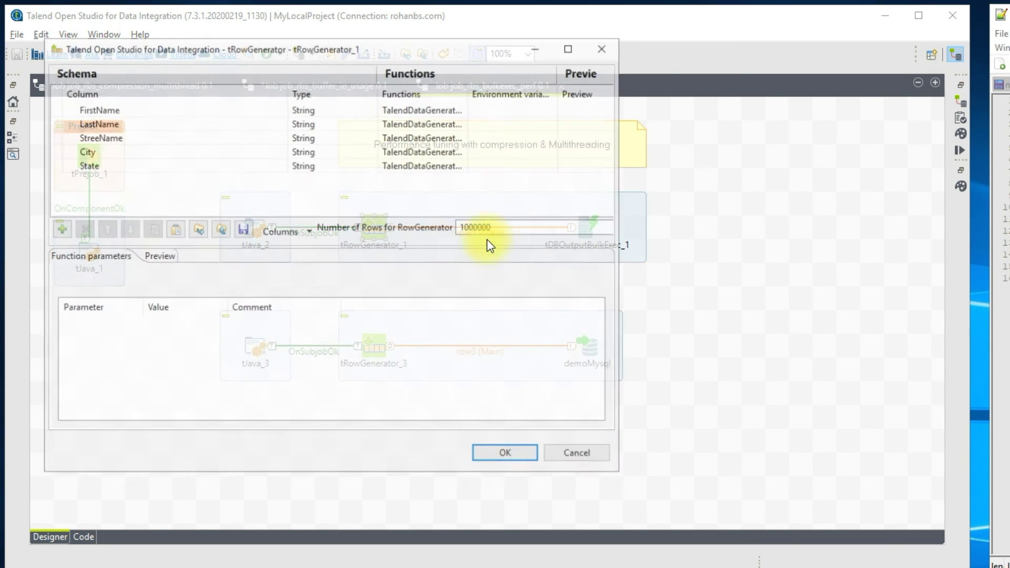
{"action": "left_click_drag", "start_coordinate": [470, 227], "coordinate": [483, 230]}
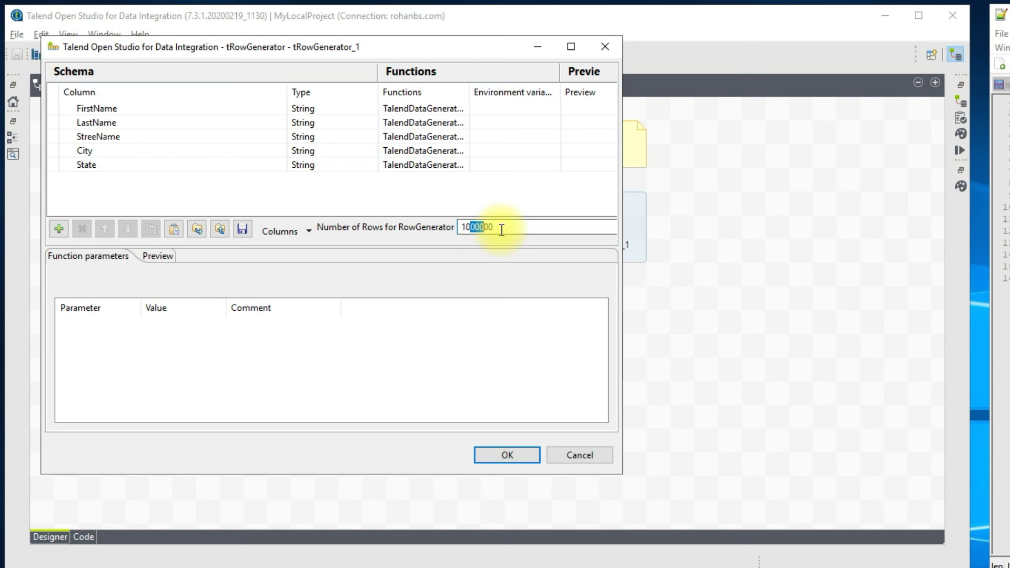
{"action": "left_click", "coordinate": [501, 228]}
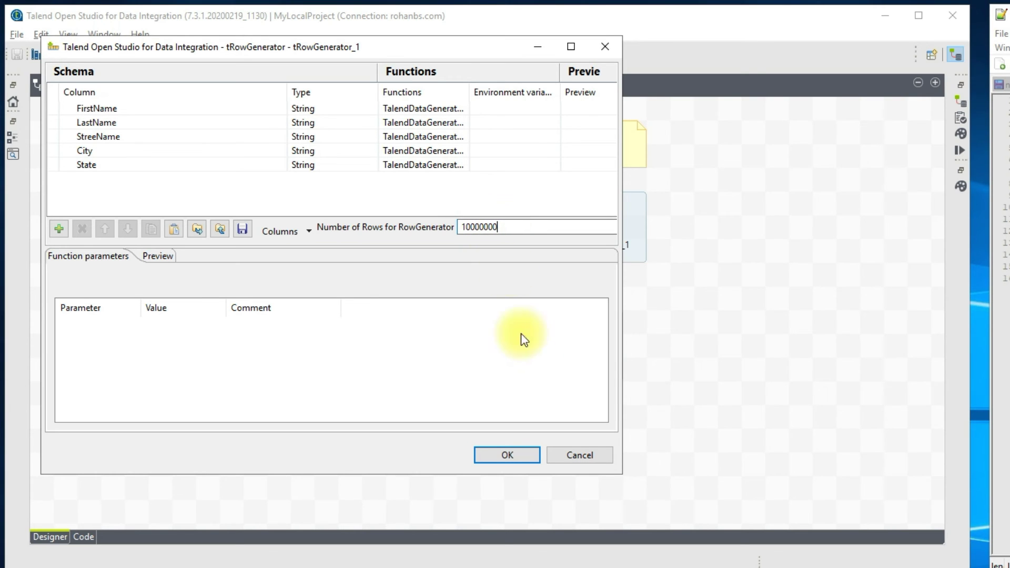
{"action": "left_click", "coordinate": [527, 454]}
{"action": "key", "text": "ctrl+s"}
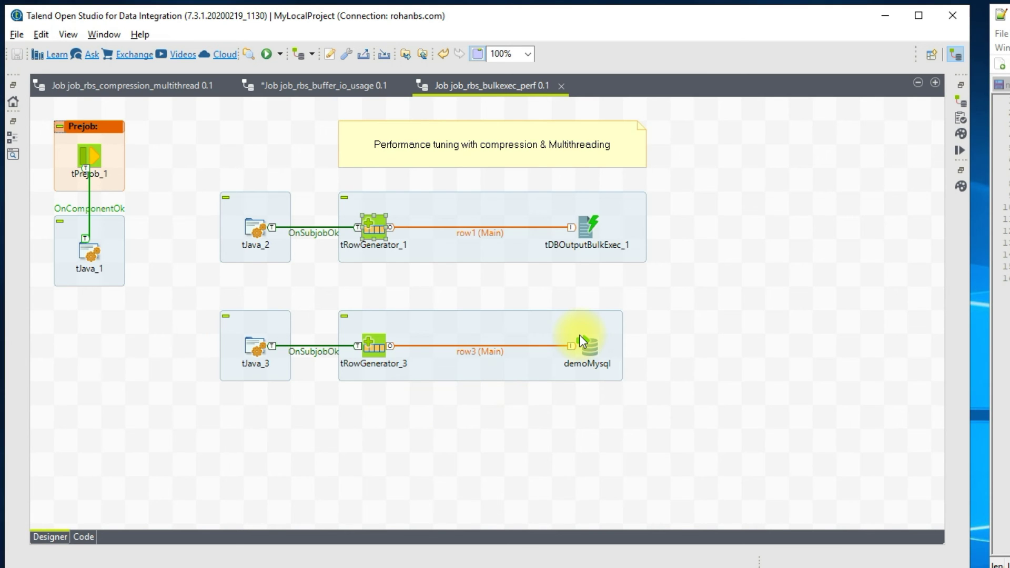
Check the number of rows configured in tRowGenerator_3
{"action": "double_click", "coordinate": [374, 346]}
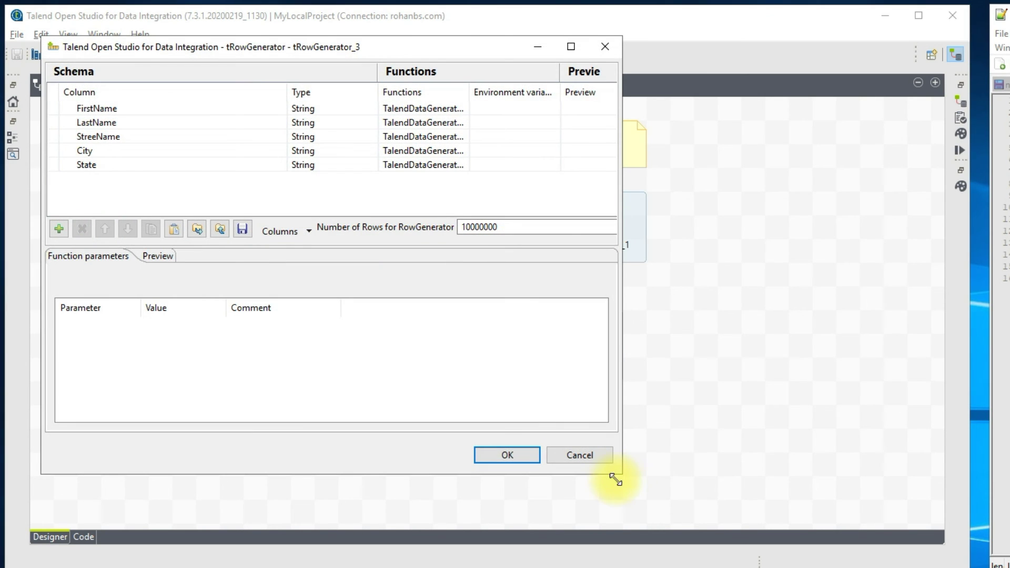
{"action": "key", "text": "Escape"}
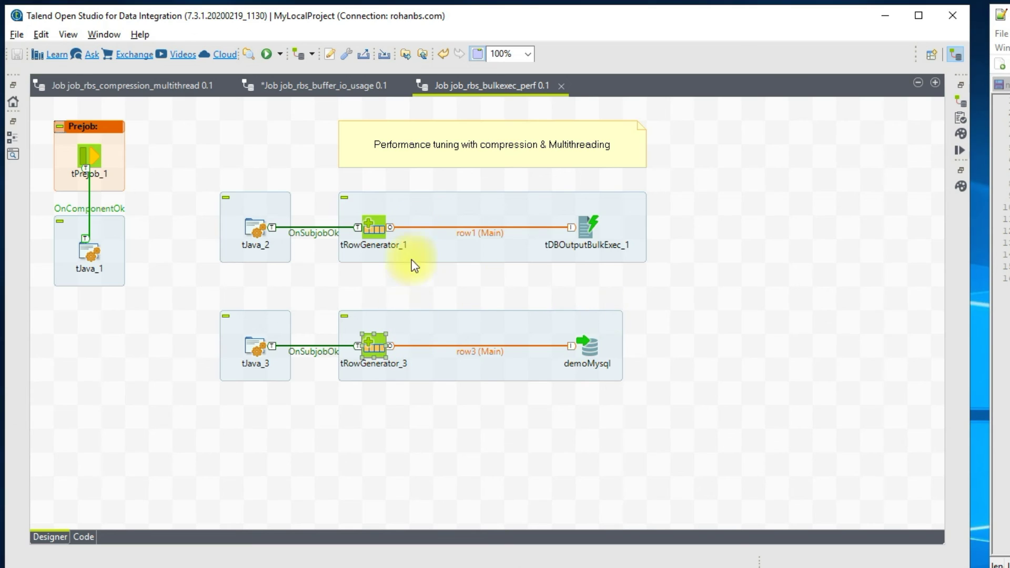
{"action": "left_click", "coordinate": [526, 255]}
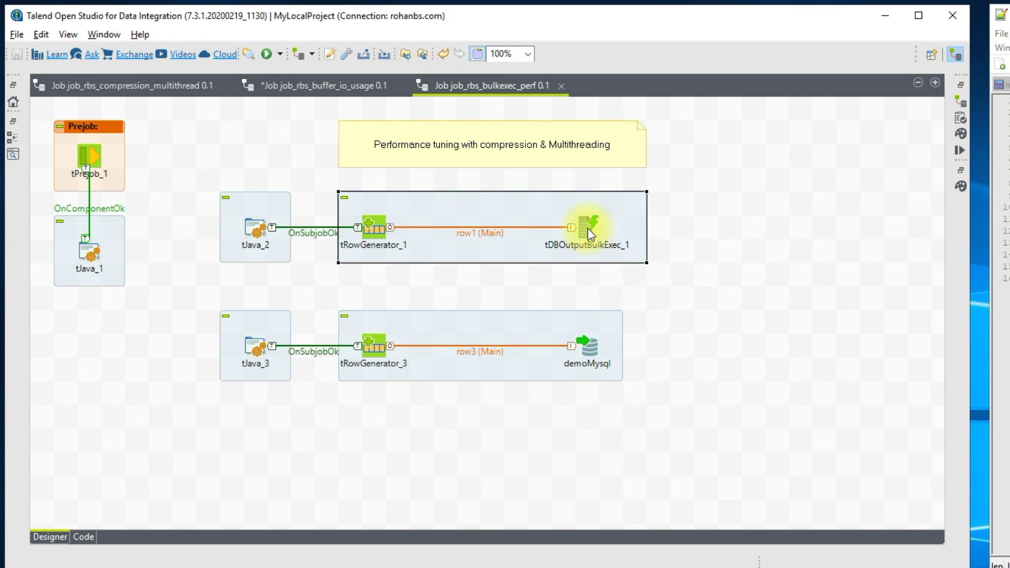
{"action": "left_click", "coordinate": [453, 376]}
{"action": "double_click", "coordinate": [374, 343]}
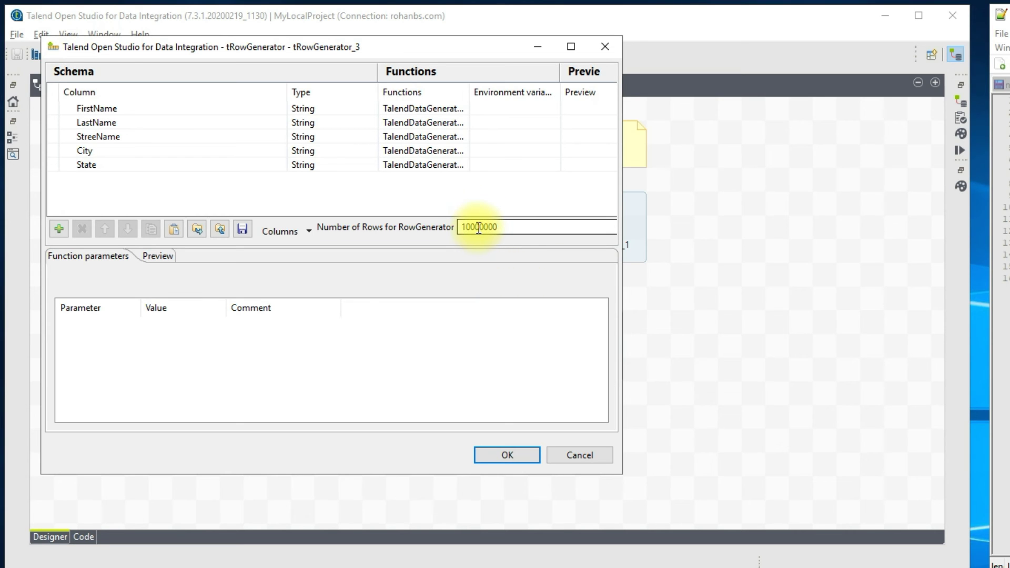
{"action": "key", "text": "Return"}
Review the basic settings of the demoMysql output, including its target table name
{"action": "left_click", "coordinate": [591, 347]}
{"action": "double_click", "coordinate": [592, 347]}
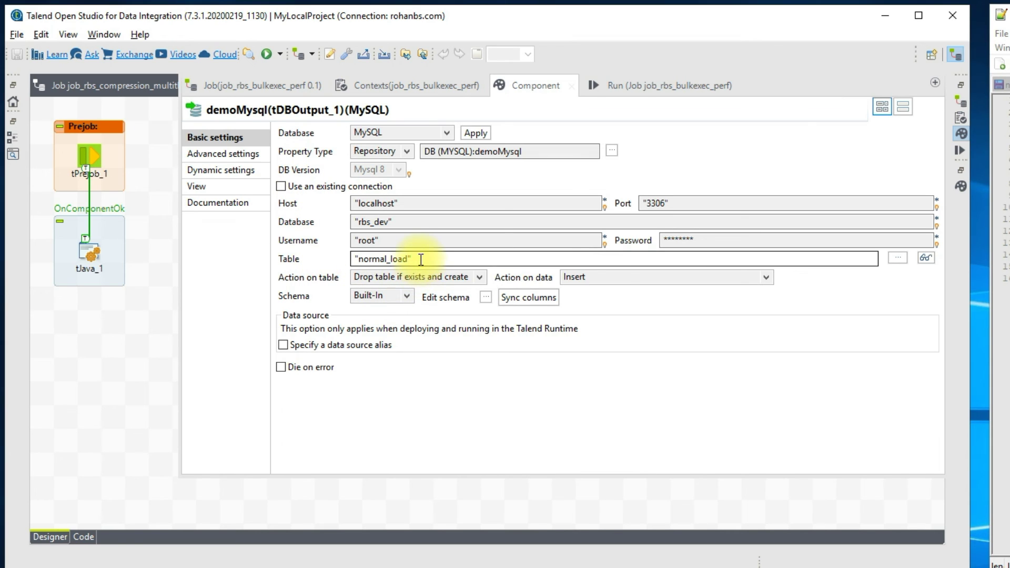
{"action": "left_click_drag", "start_coordinate": [420, 259], "coordinate": [346, 257]}
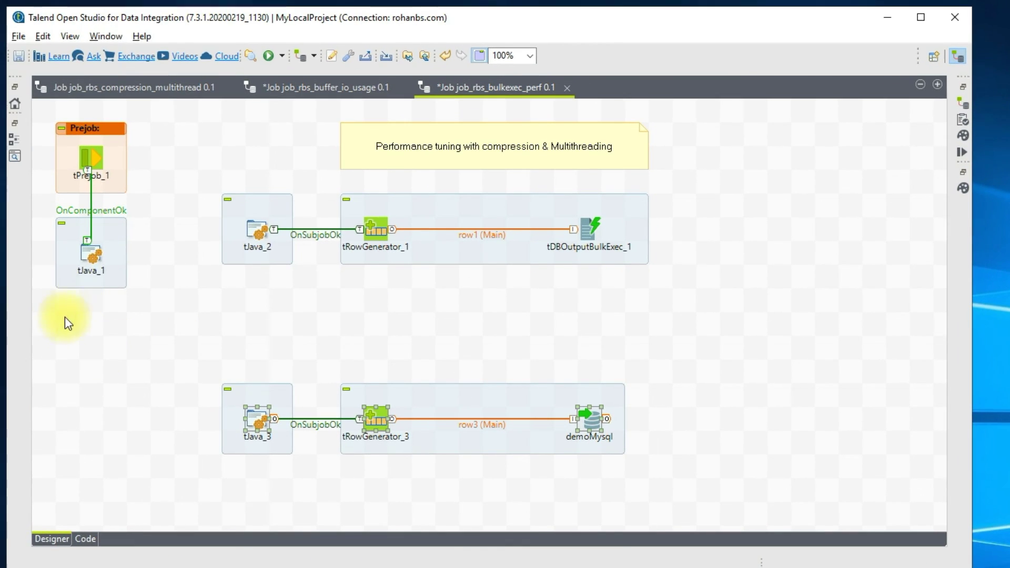
Duplicate tJava_1 and place the copy between tRowGenerator_1 and tRowGenerator_3
{"action": "left_click", "coordinate": [91, 259]}
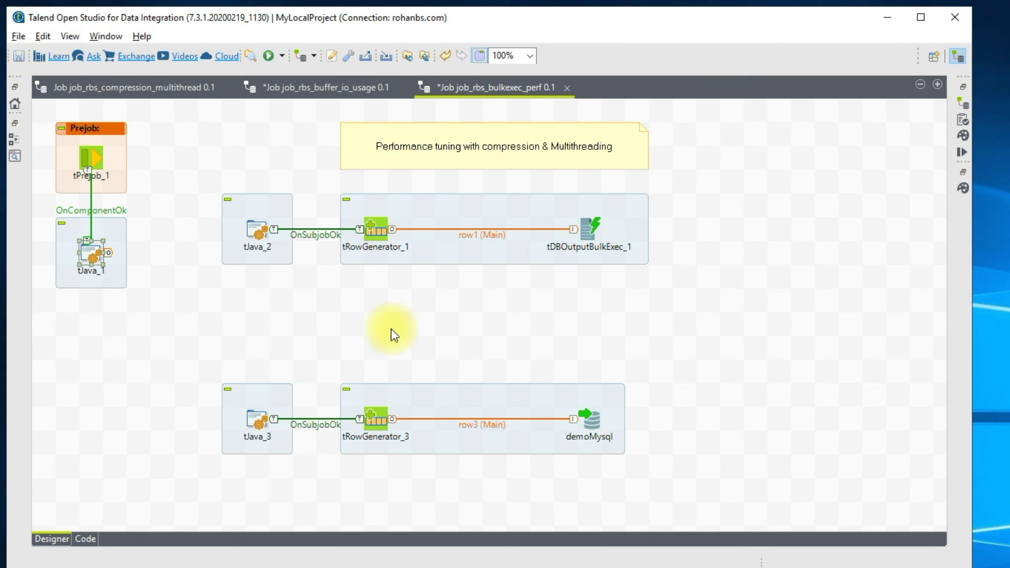
{"action": "key", "text": "ctrl+v"}
{"action": "left_click_drag", "start_coordinate": [688, 171], "coordinate": [381, 335]}
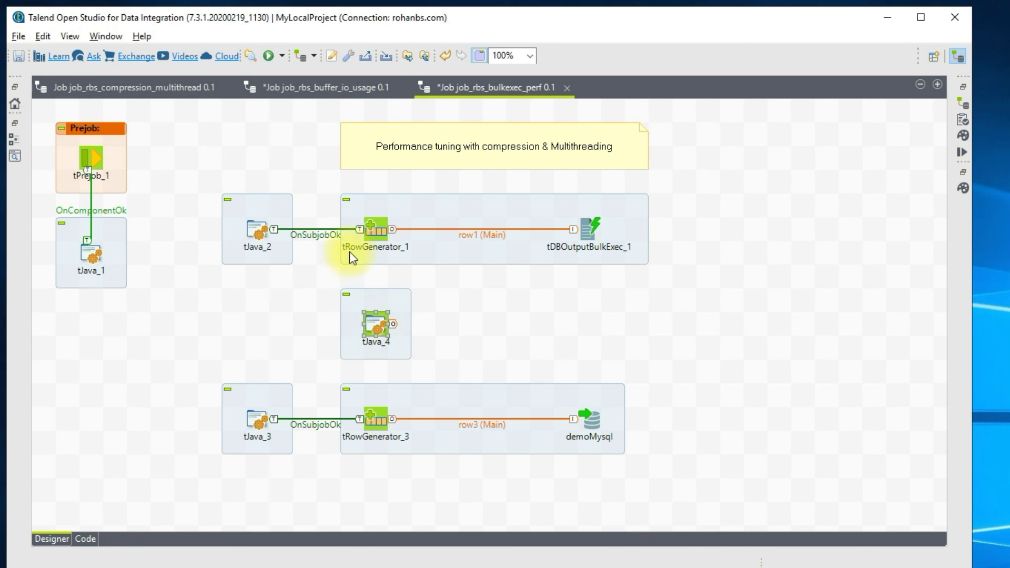
Link tRowGenerator_1 to tJava_4 with an On Subjob Ok trigger
{"action": "right_click", "coordinate": [372, 226]}
{"action": "mouse_move", "coordinate": [462, 258]}
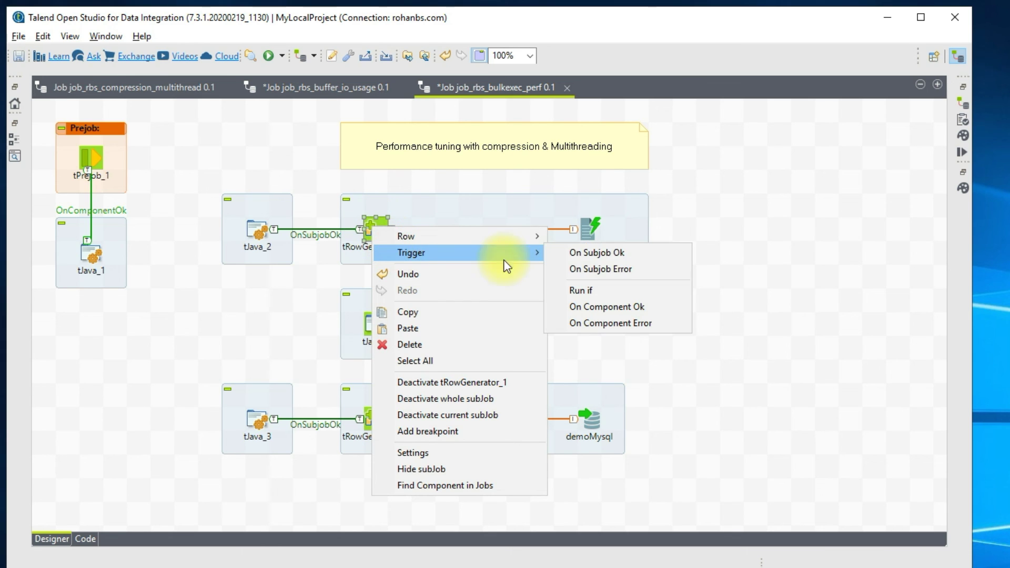
{"action": "left_click", "coordinate": [591, 252]}
{"action": "left_click", "coordinate": [380, 331]}
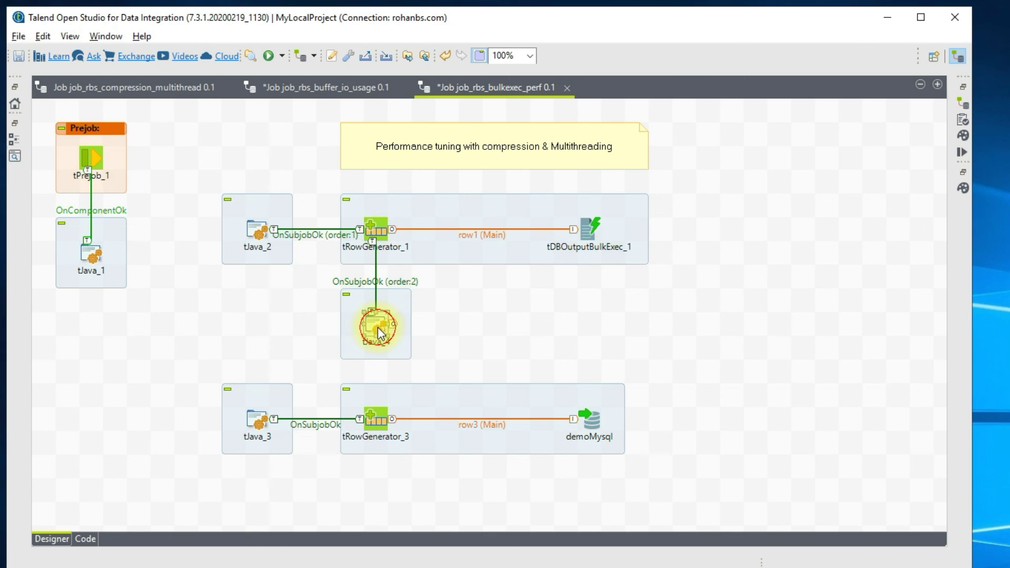
Replace "PreJob" with "Normal Load" in the start time message of tJava_4's code
{"action": "double_click", "coordinate": [380, 331]}
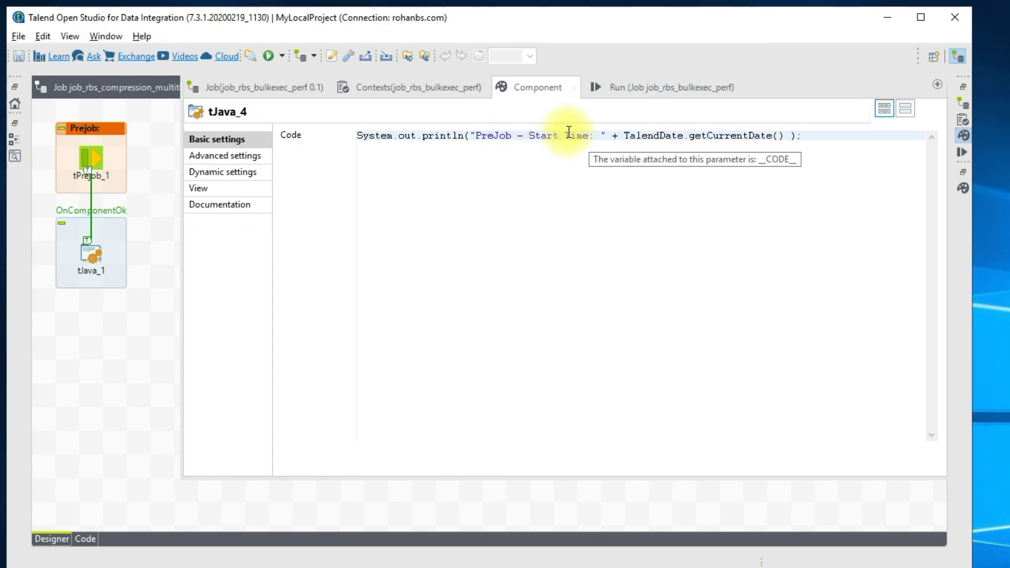
{"action": "double_click", "coordinate": [493, 136]}
{"action": "type", "text": "Normal Load"}
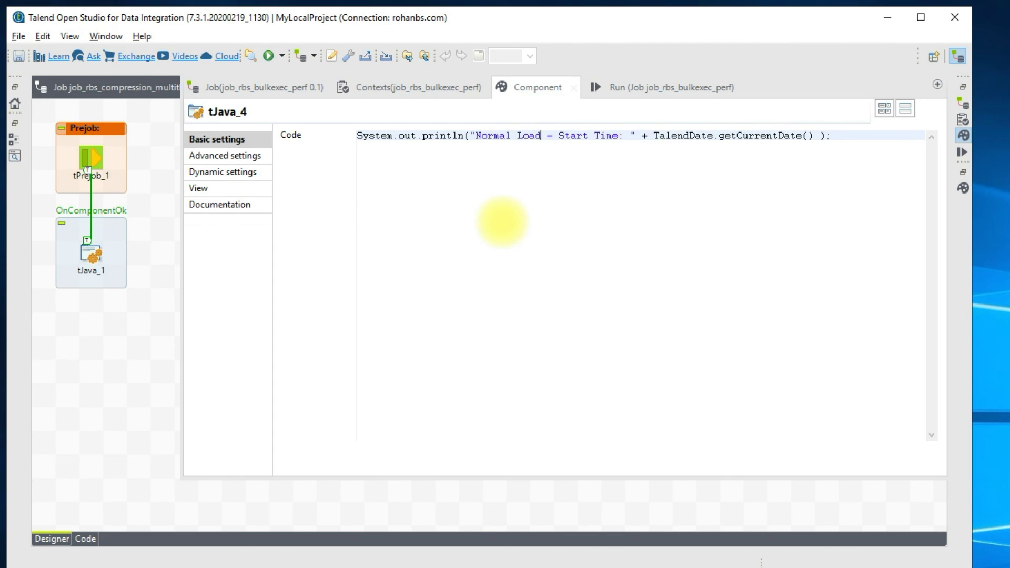
{"action": "left_click", "coordinate": [131, 363]}
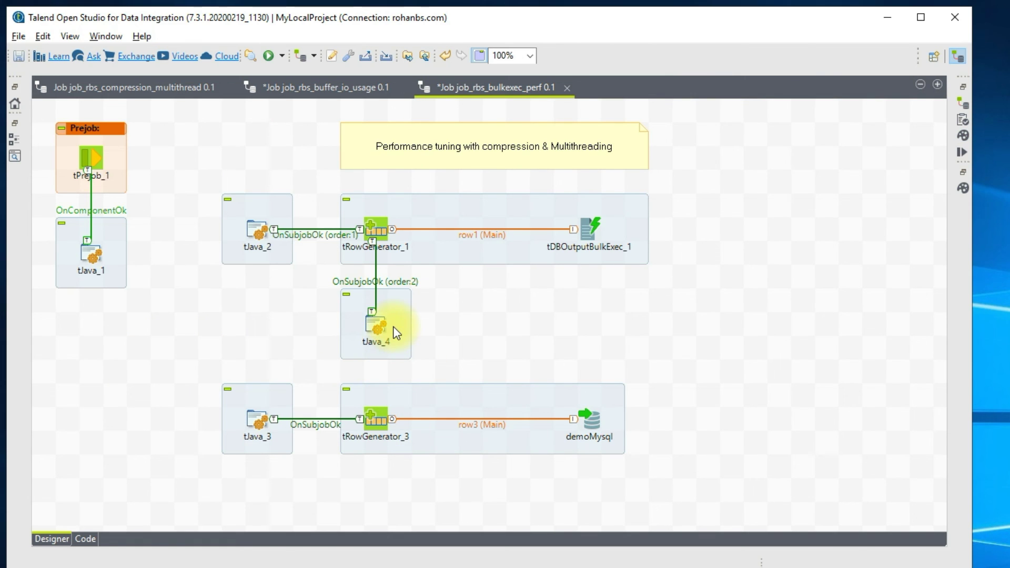
Link tJava_4 to tRowGenerator_3 with an On Subjob Ok trigger
{"action": "right_click", "coordinate": [377, 327]}
{"action": "mouse_move", "coordinate": [461, 354]}
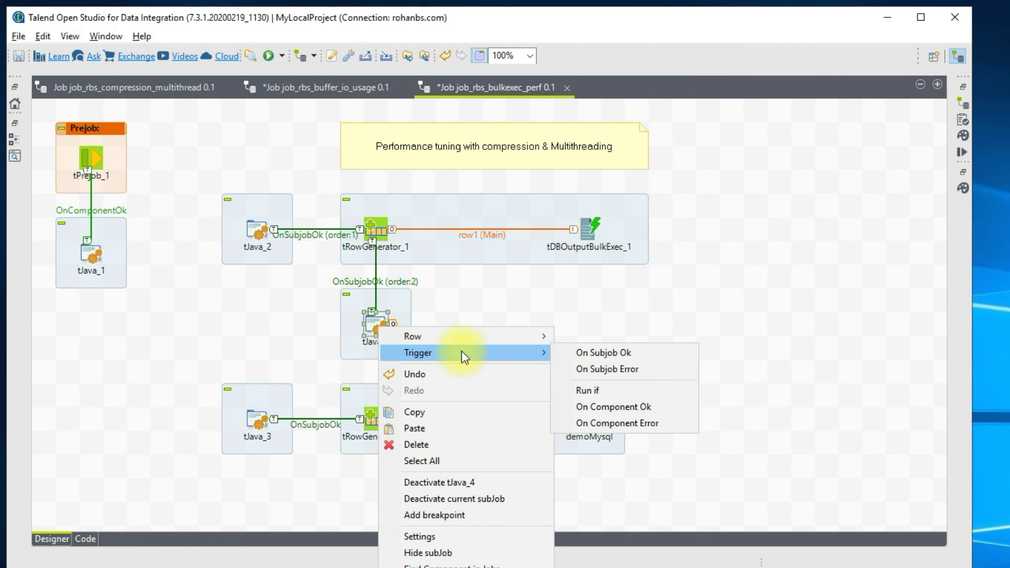
{"action": "left_click", "coordinate": [600, 353]}
{"action": "left_click", "coordinate": [377, 422]}
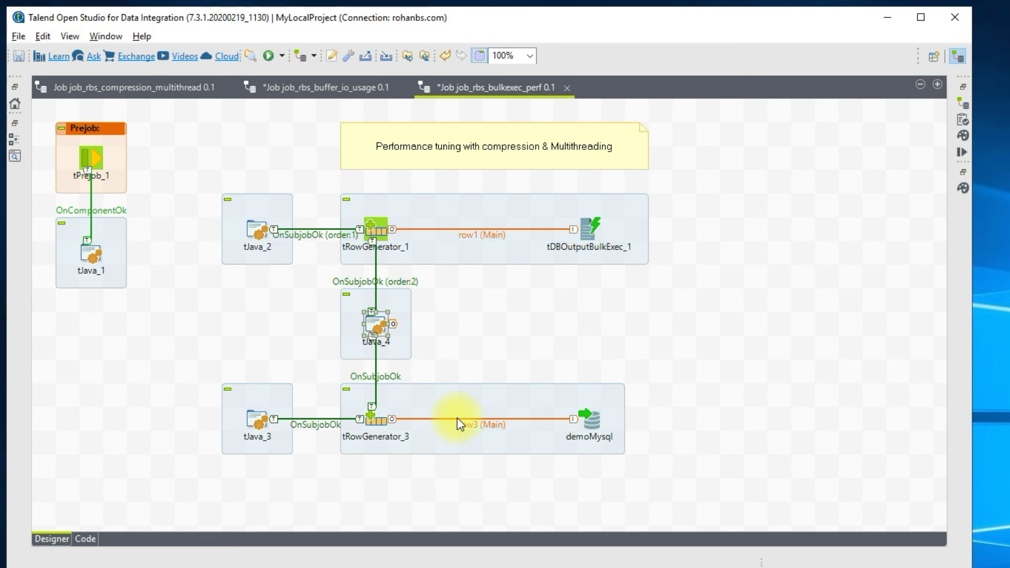
Set the number of rows generated by tRowGenerator_1 to 1000000
{"action": "left_click", "coordinate": [372, 227]}
{"action": "double_click", "coordinate": [372, 228]}
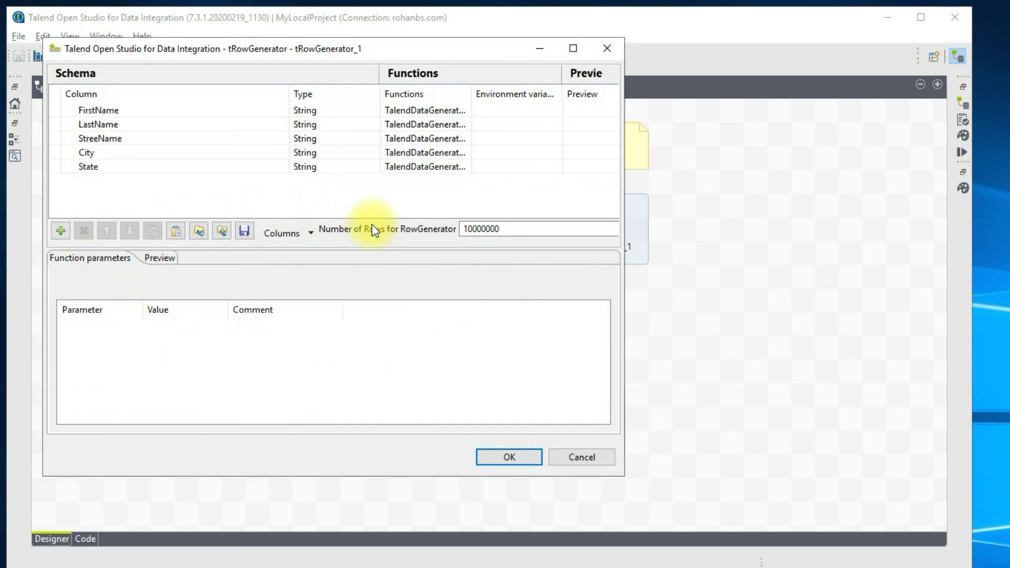
{"action": "left_click_drag", "start_coordinate": [495, 229], "coordinate": [503, 228]}
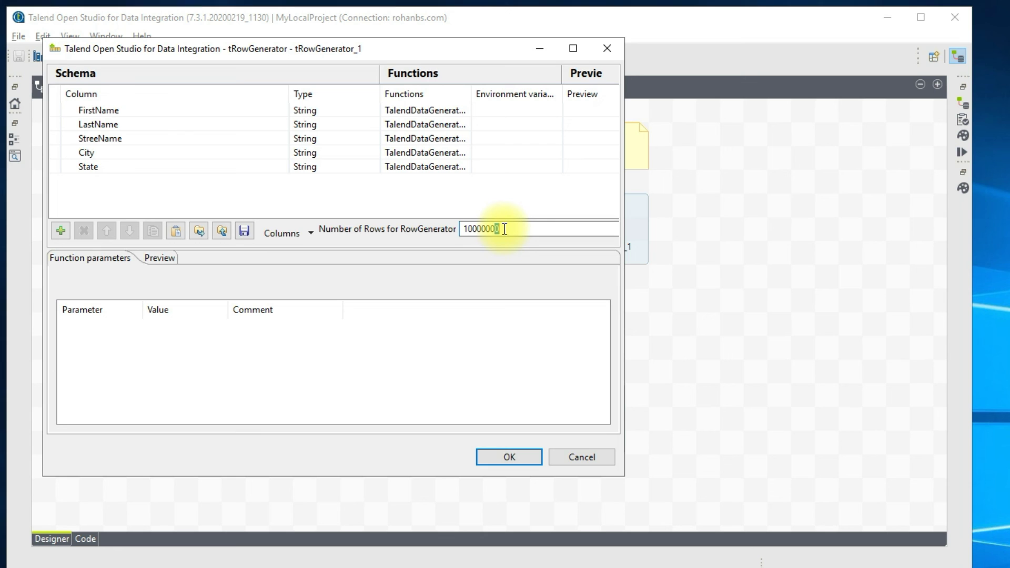
{"action": "key", "text": "BackSpace"}
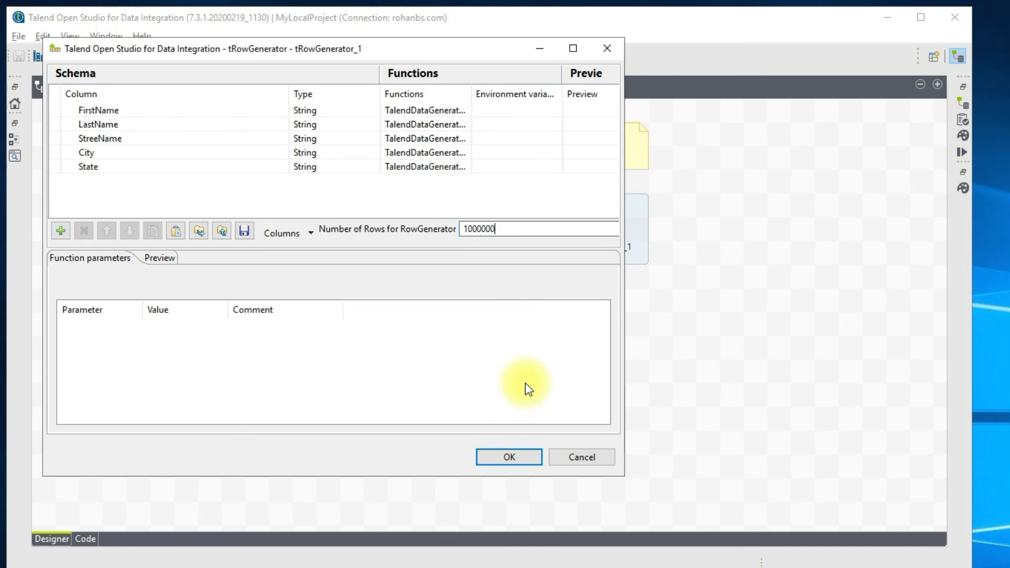
{"action": "left_click", "coordinate": [509, 457]}
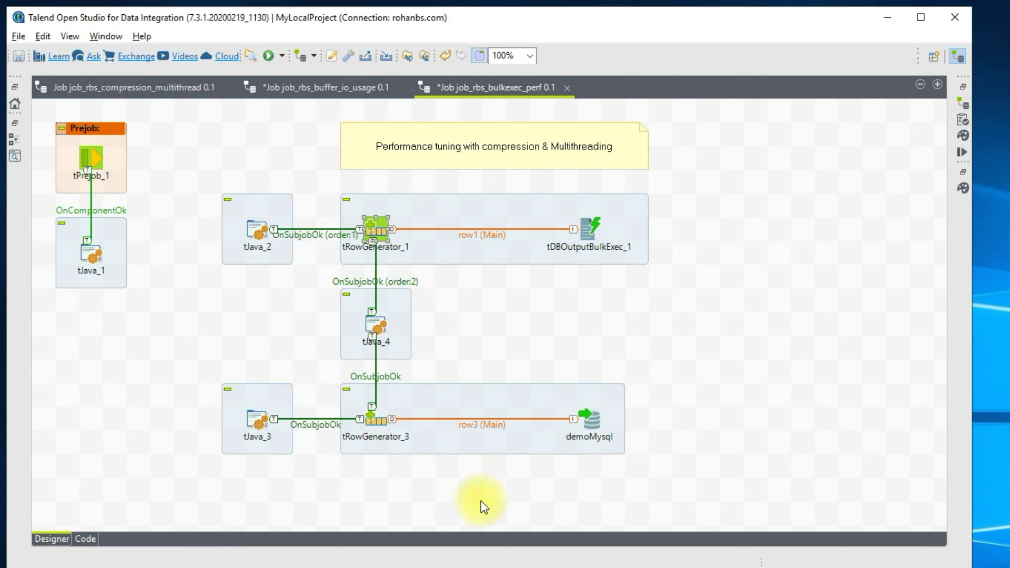
Set the number of rows generated by tRowGenerator_3 to 1000000 and save the job
{"action": "left_click", "coordinate": [367, 415]}
{"action": "double_click", "coordinate": [367, 416]}
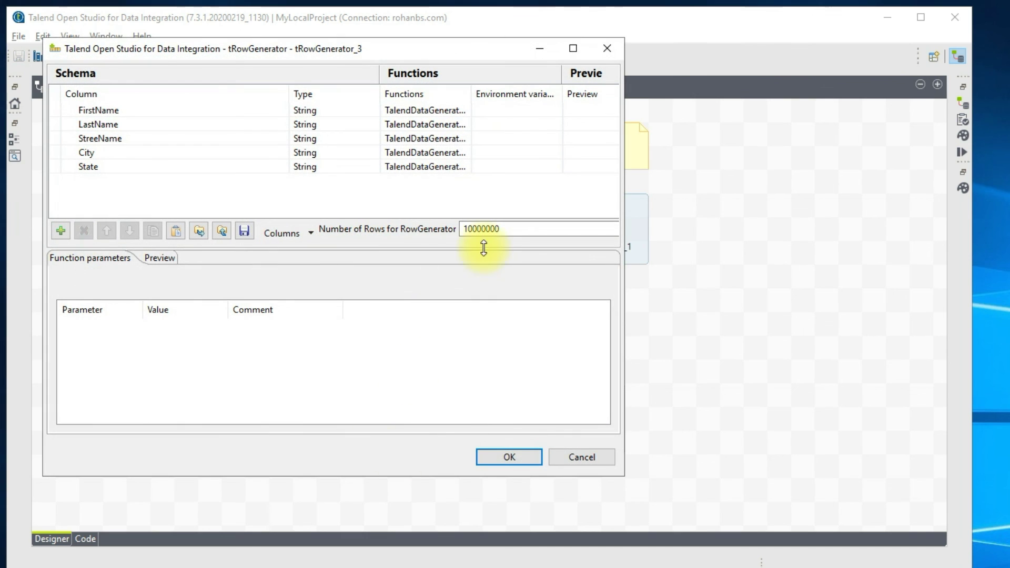
{"action": "left_click_drag", "start_coordinate": [497, 229], "coordinate": [516, 236]}
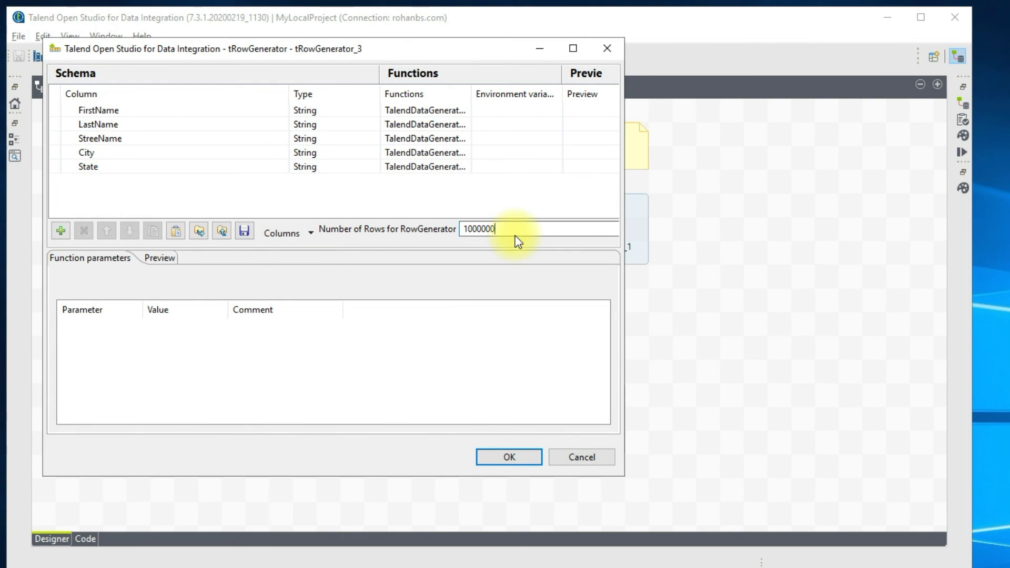
{"action": "left_click", "coordinate": [488, 451]}
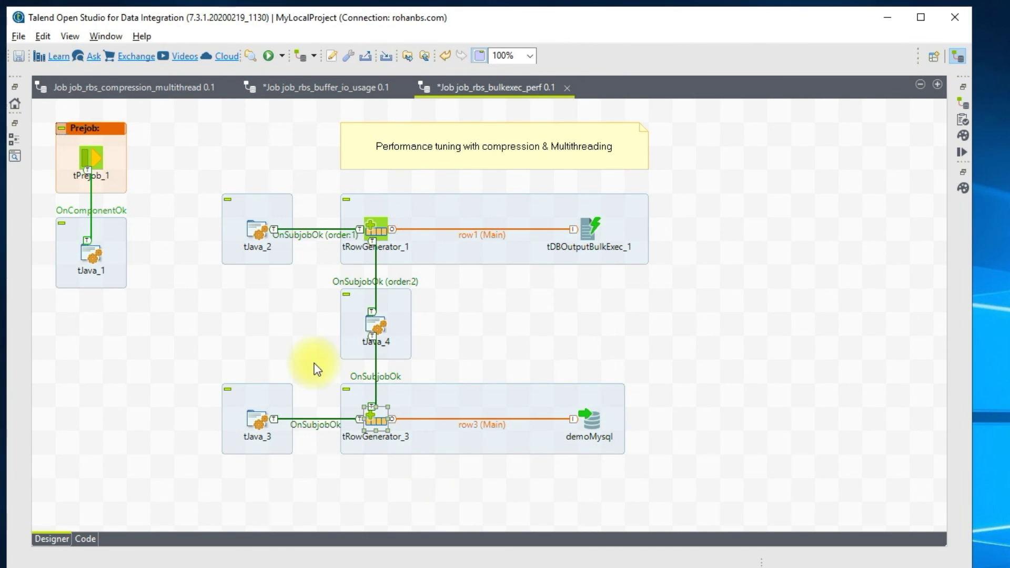
{"action": "key", "text": "ctrl+s"}
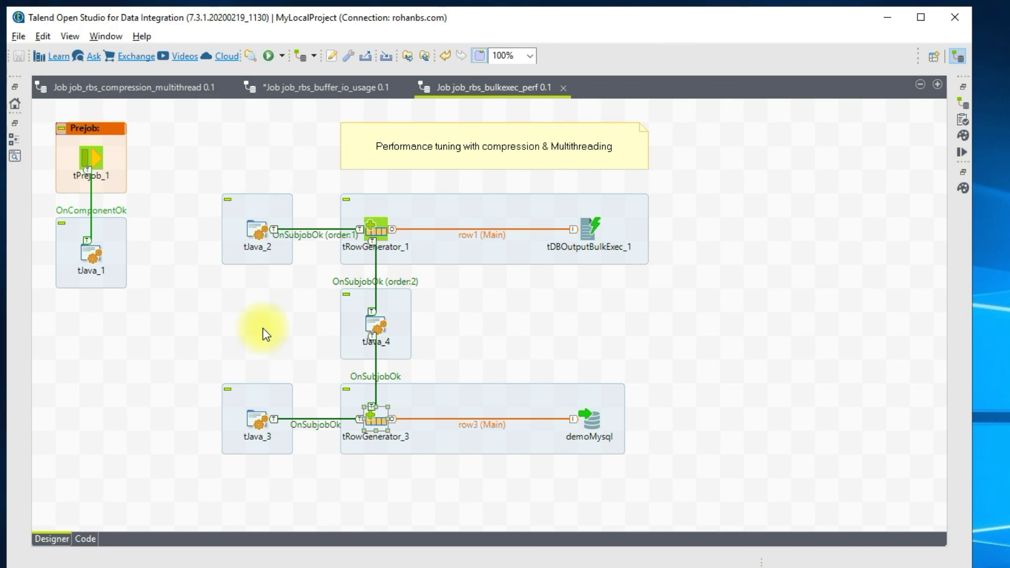
Check the number of rows configured in tRowGenerator_1
{"action": "double_click", "coordinate": [373, 222]}
{"action": "left_click", "coordinate": [478, 230]}
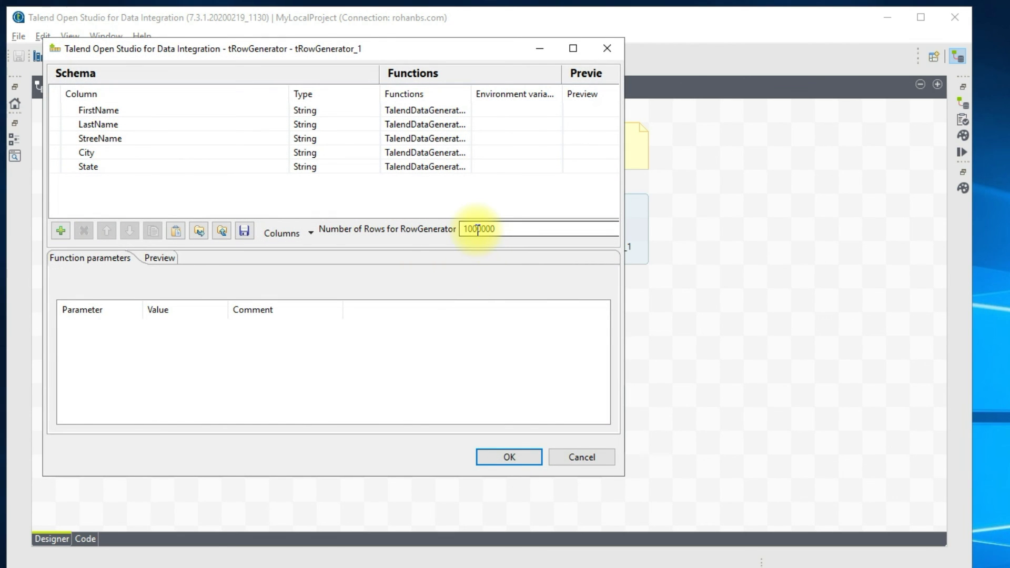
{"action": "left_click_drag", "start_coordinate": [482, 230], "coordinate": [494, 233]}
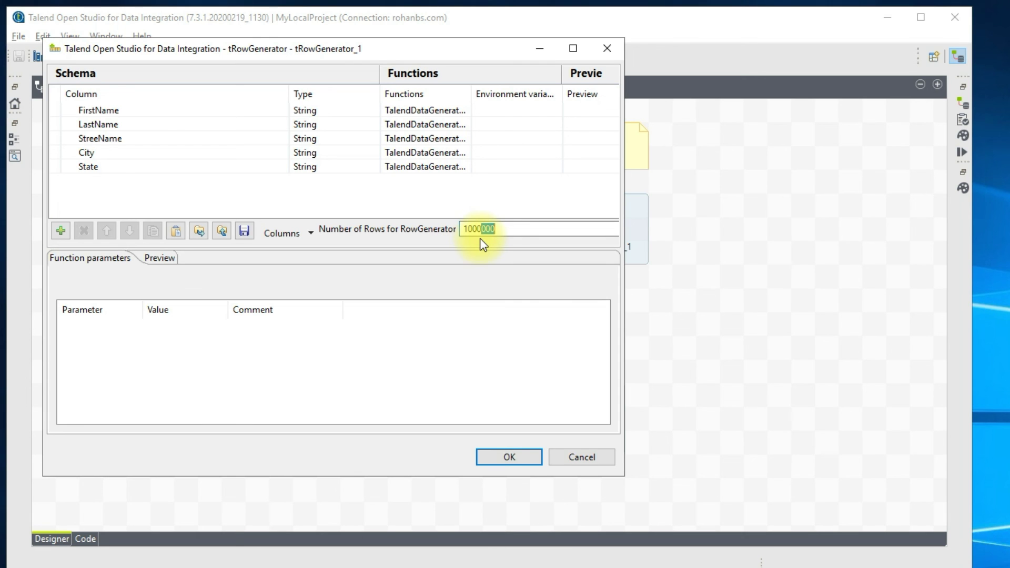
{"action": "left_click", "coordinate": [561, 455]}
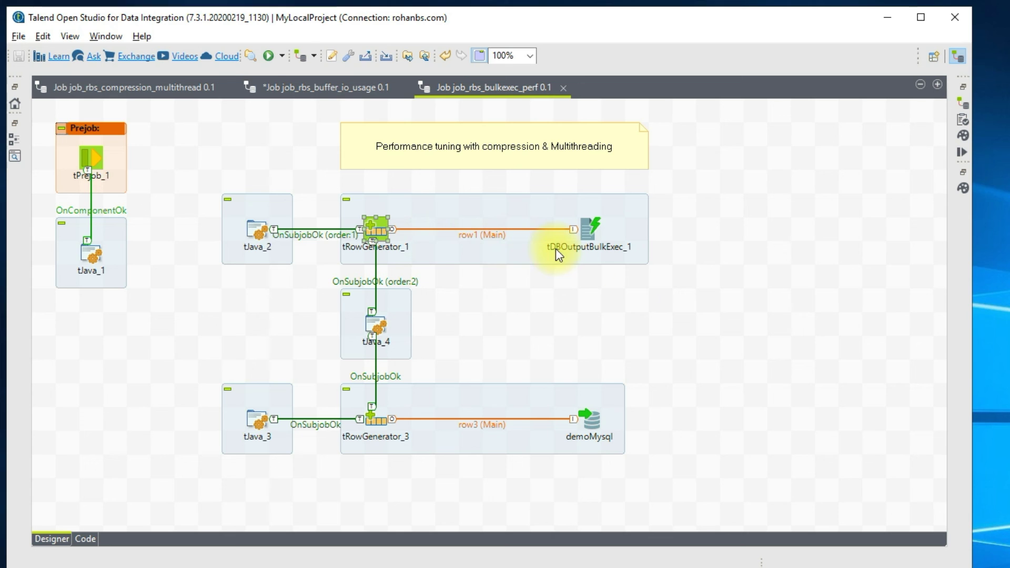
Run the job_rbs_bulkexec_perf job and return to its design canvas
{"action": "left_click", "coordinate": [965, 152]}
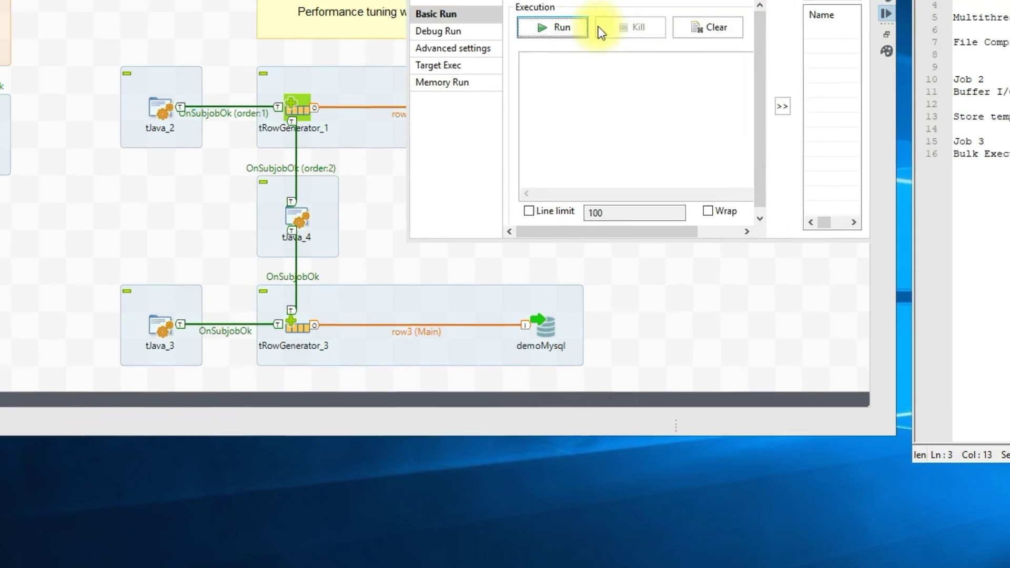
{"action": "left_click", "coordinate": [600, 162]}
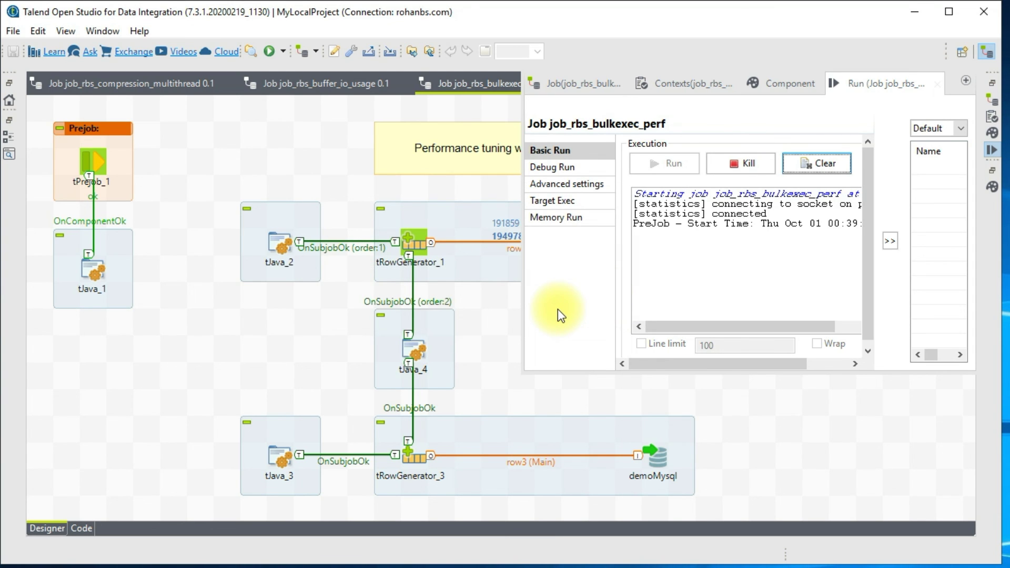
{"action": "left_click", "coordinate": [477, 321]}
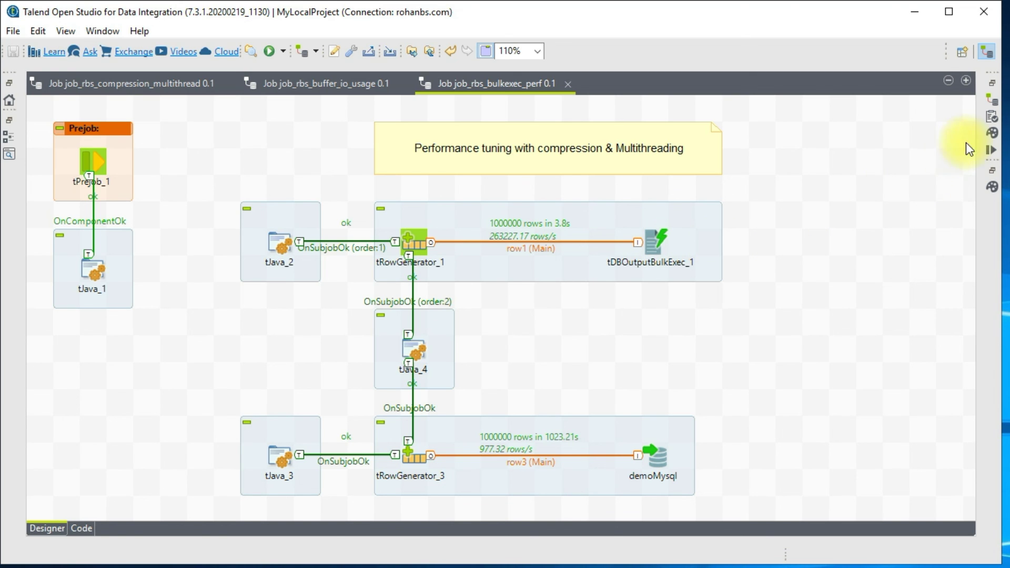
Compare the start and end times of the bulk load and the normal load in the job's run log
{"action": "left_click", "coordinate": [994, 133]}
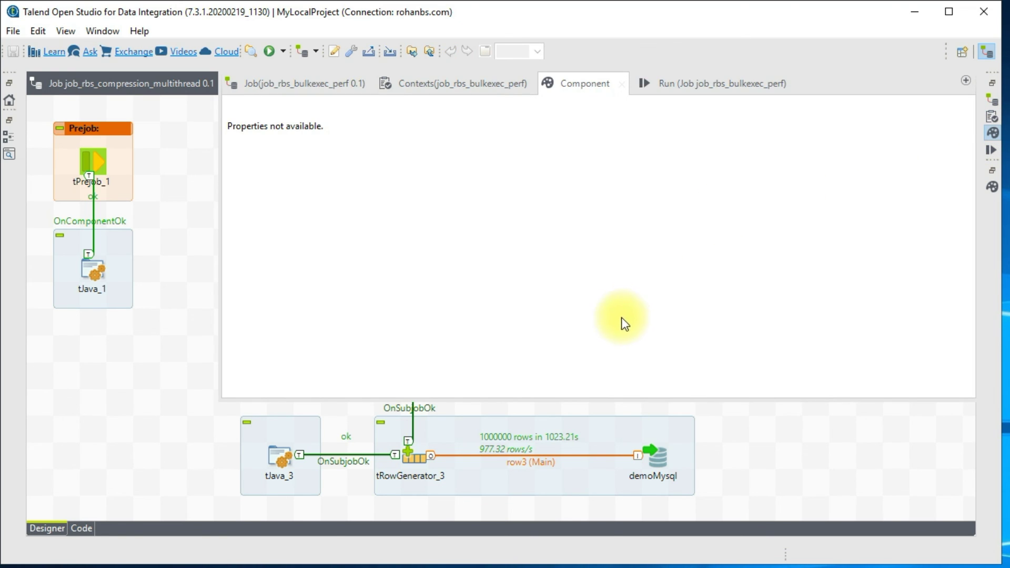
{"action": "left_click", "coordinate": [674, 82]}
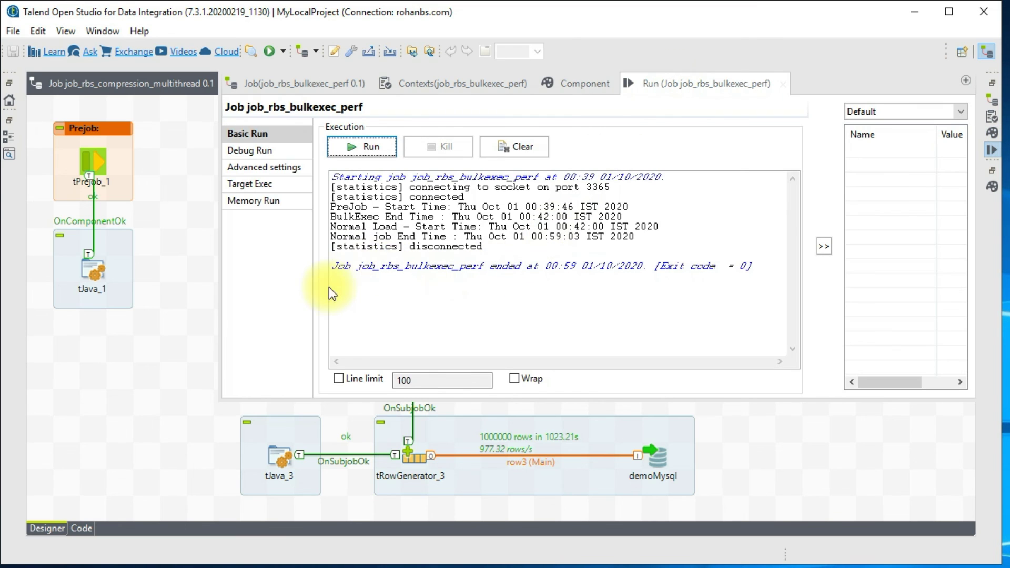
{"action": "left_click", "coordinate": [349, 207]}
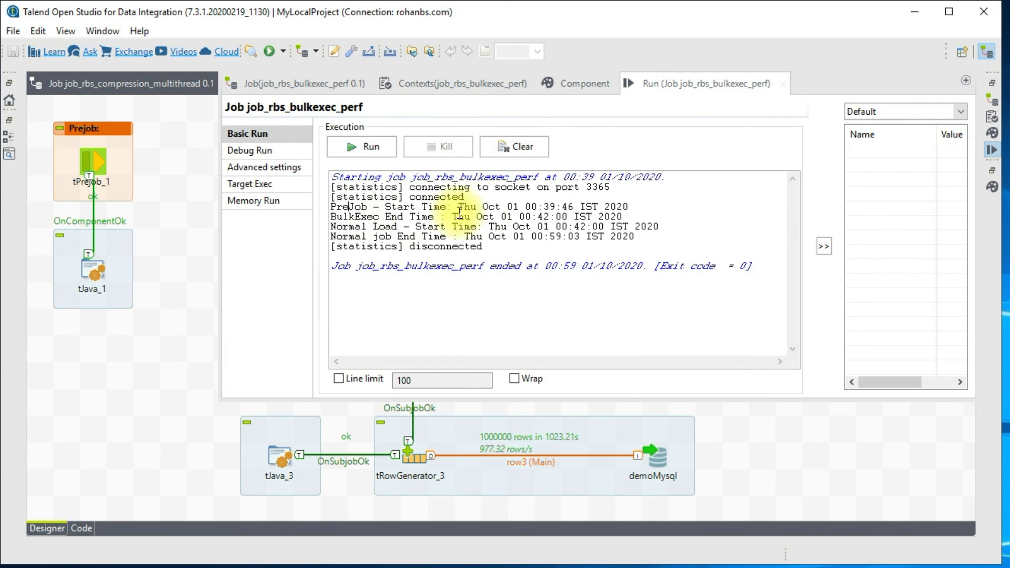
{"action": "left_click_drag", "start_coordinate": [513, 206], "coordinate": [542, 216]}
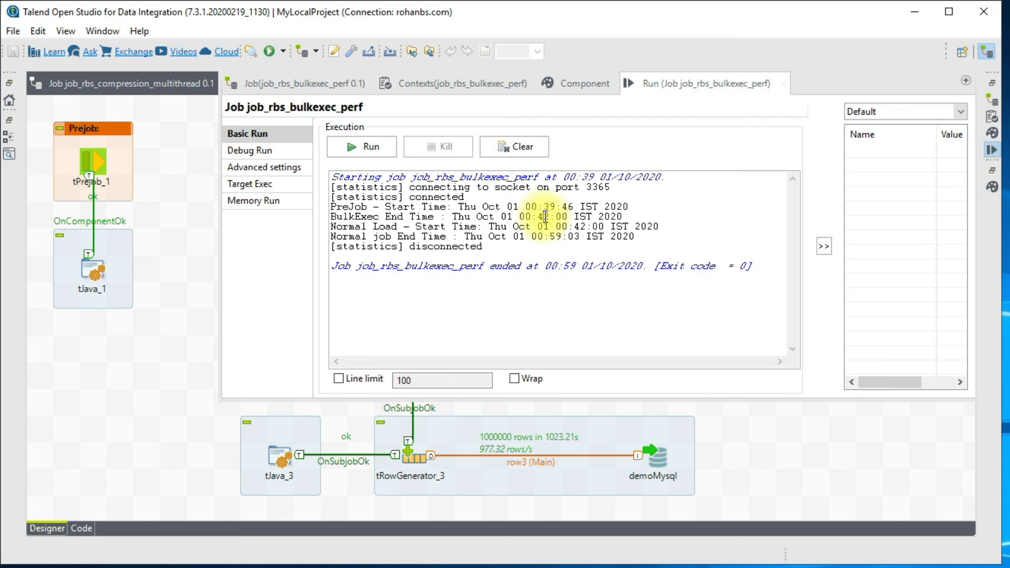
{"action": "left_click_drag", "start_coordinate": [465, 197], "coordinate": [552, 216]}
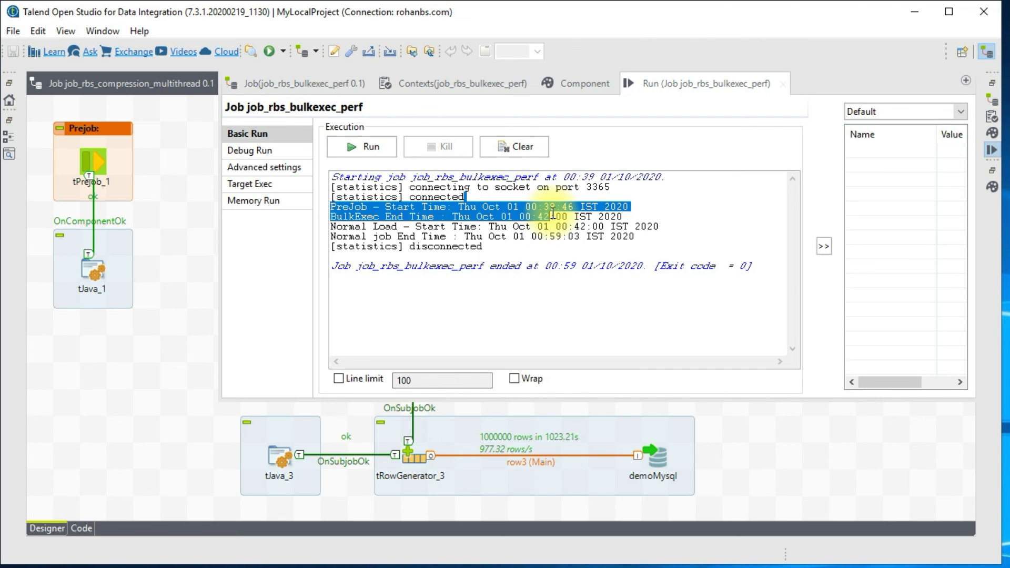
{"action": "left_click_drag", "start_coordinate": [342, 226], "coordinate": [367, 236]}
{"action": "left_click", "coordinate": [512, 249]}
{"action": "mouse_move", "coordinate": [573, 227]}
{"action": "left_mouse_down"}
{"action": "mouse_move", "coordinate": [586, 230]}
{"action": "mouse_move", "coordinate": [553, 238]}
{"action": "mouse_move", "coordinate": [563, 239]}
{"action": "left_mouse_up"}
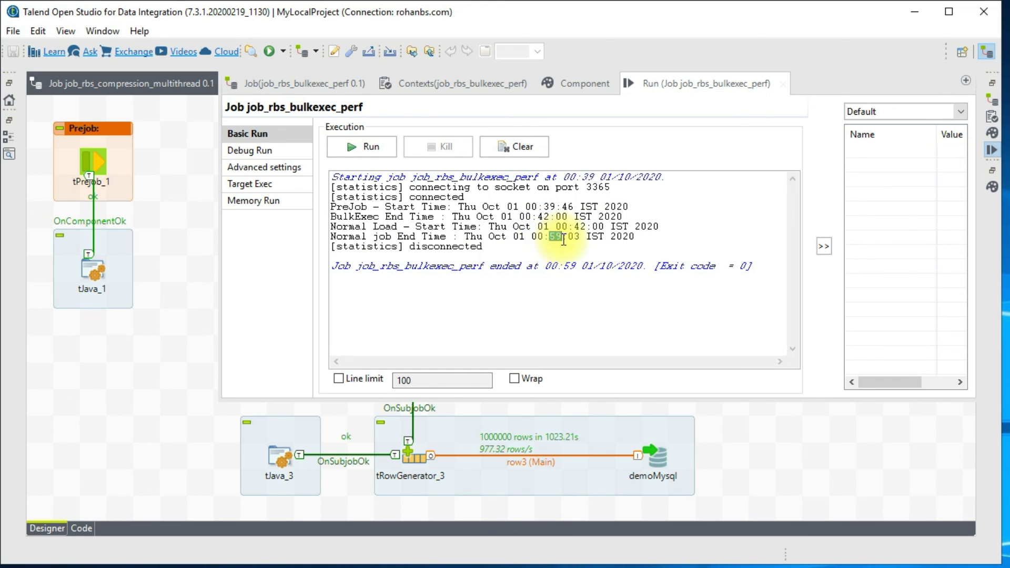
{"action": "left_click", "coordinate": [578, 229]}
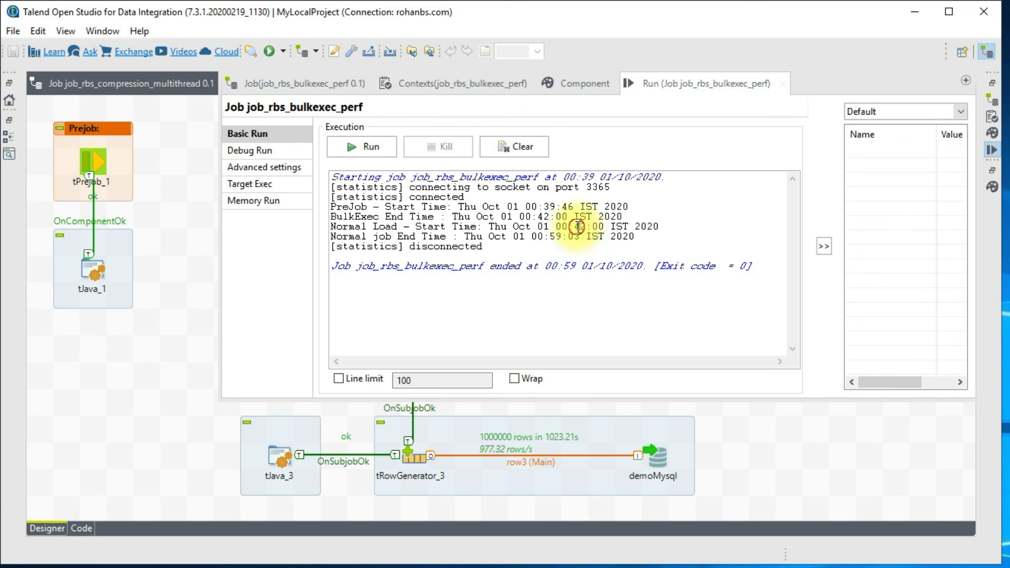
{"action": "left_click_drag", "start_coordinate": [578, 228], "coordinate": [579, 236]}
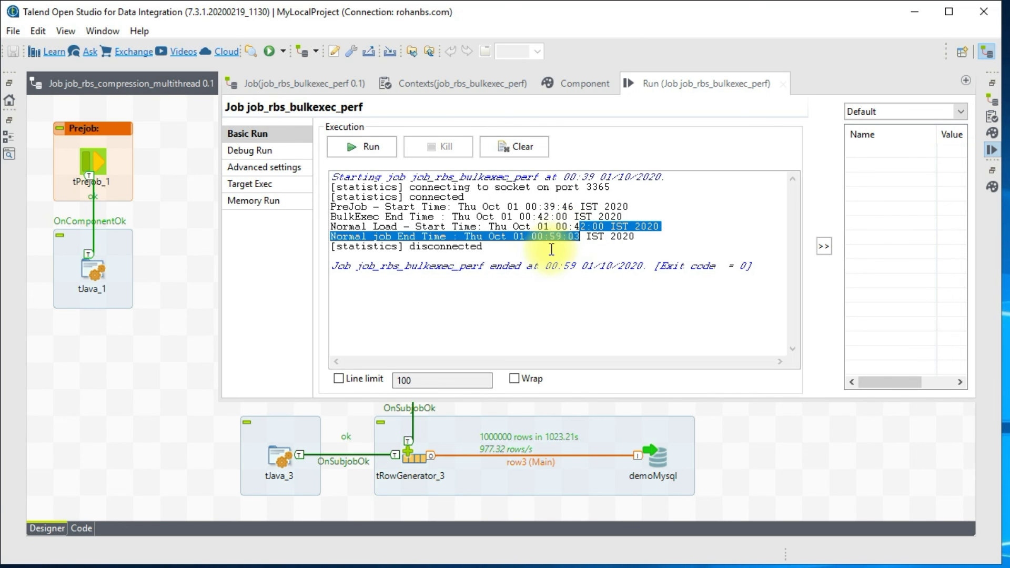
{"action": "left_click_drag", "start_coordinate": [547, 206], "coordinate": [579, 237]}
{"action": "left_click", "coordinate": [573, 223]}
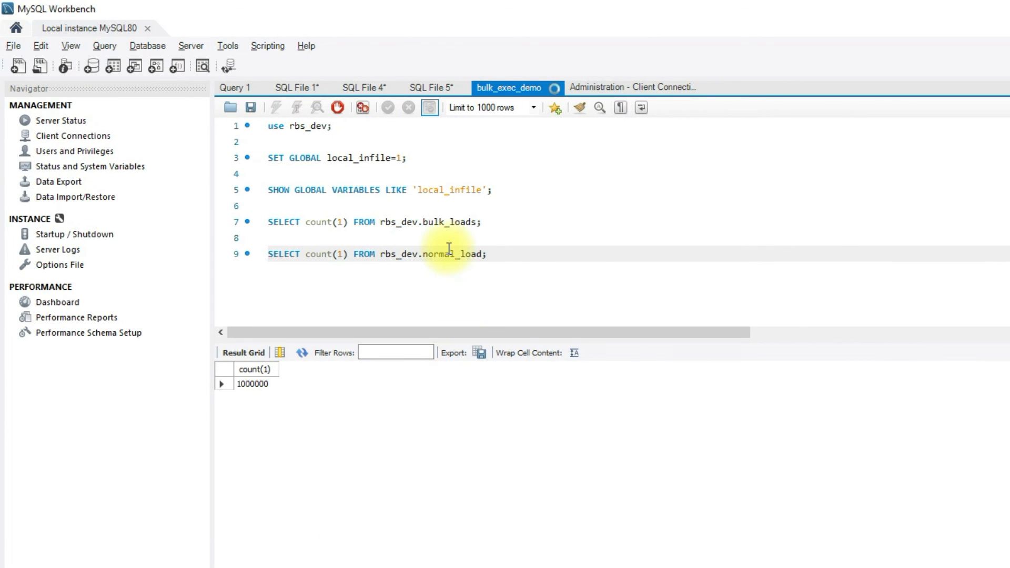
Switch to MySQL Workbench and review the row count queries and the local_infile statements in the bulk_exec_demo script
{"action": "left_click_drag", "start_coordinate": [512, 250], "coordinate": [222, 229]}
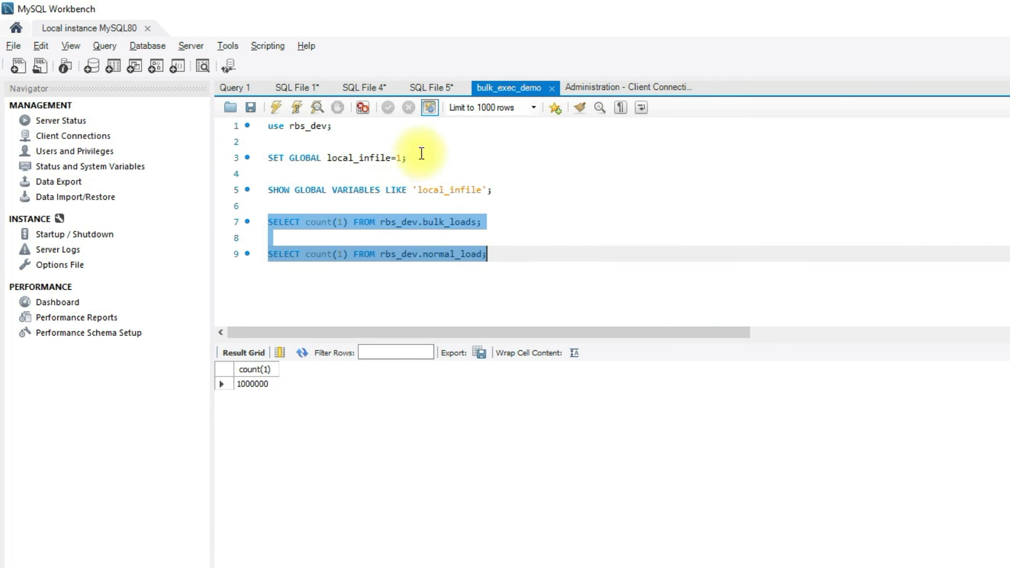
{"action": "left_click", "coordinate": [404, 158]}
{"action": "left_click_drag", "start_coordinate": [403, 156], "coordinate": [266, 152]}
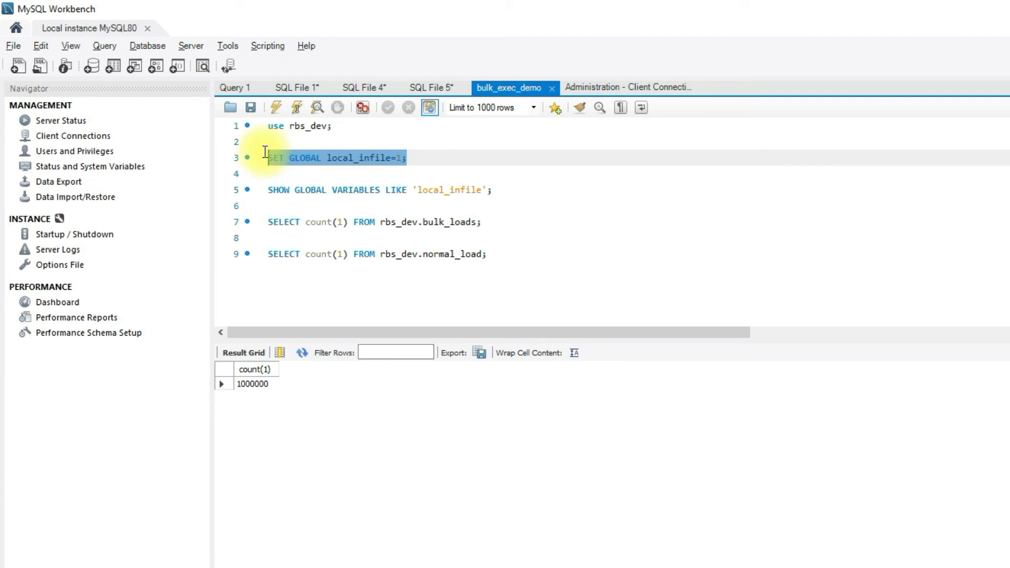
{"action": "left_click", "coordinate": [336, 156]}
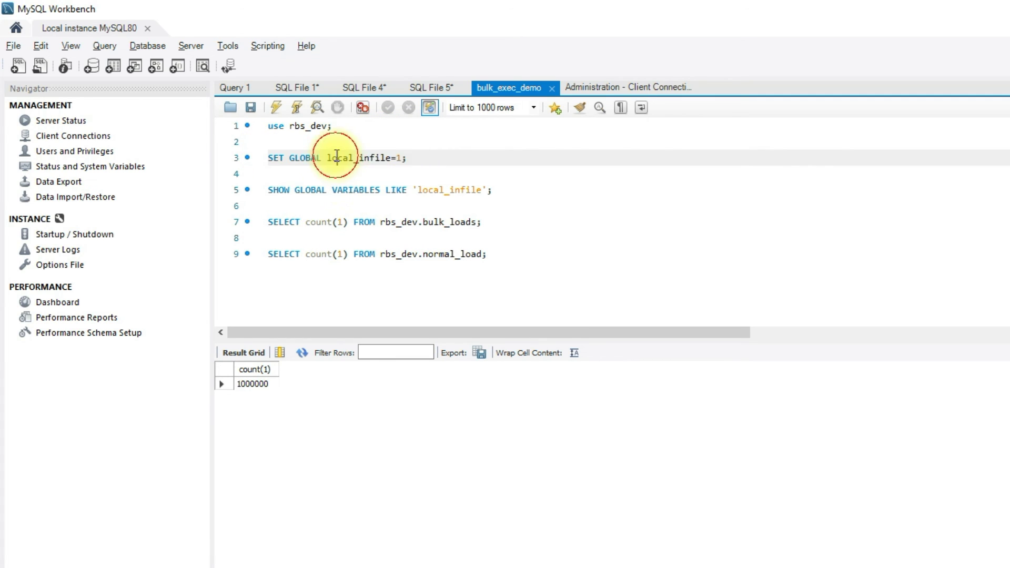
{"action": "left_click_drag", "start_coordinate": [401, 158], "coordinate": [331, 146]}
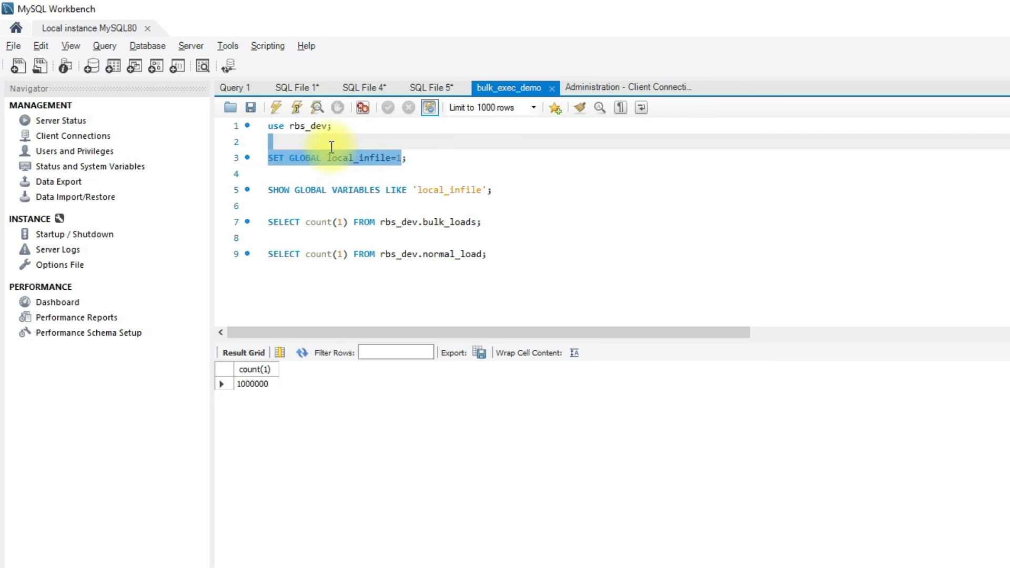
{"action": "left_click", "coordinate": [497, 190]}
{"action": "left_click_drag", "start_coordinate": [497, 190], "coordinate": [266, 190]}
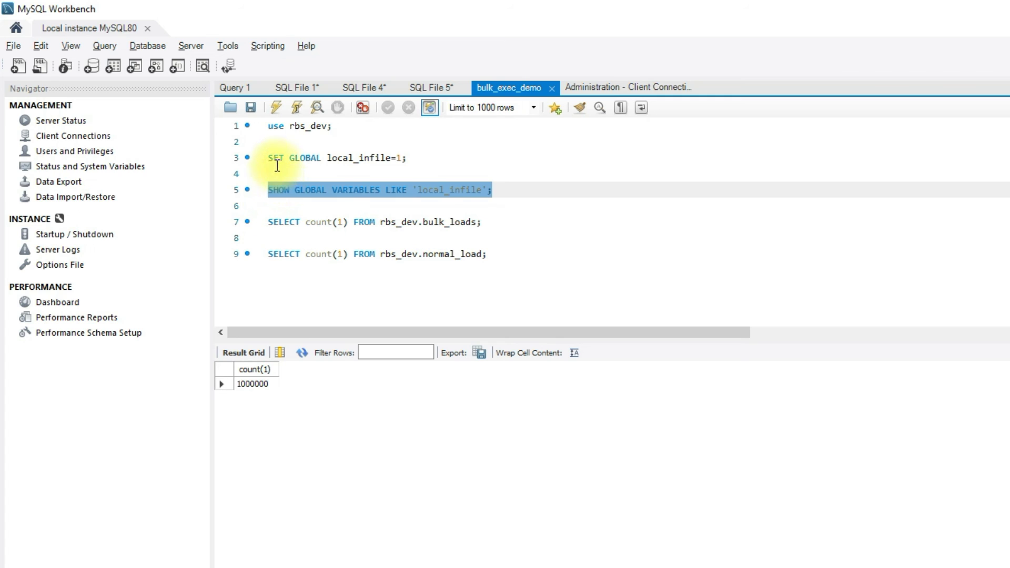
{"action": "double_click", "coordinate": [365, 157]}
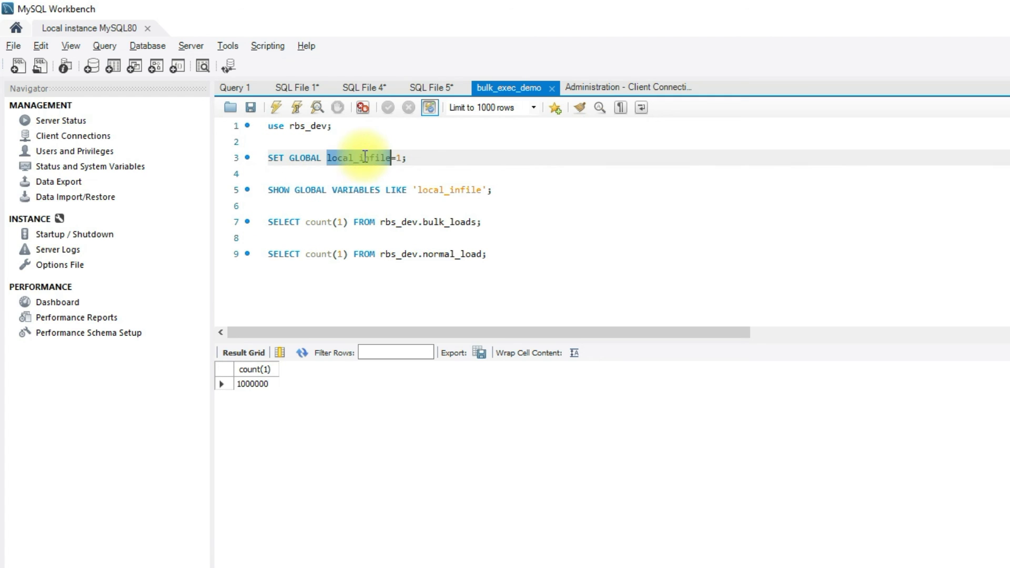
{"action": "left_click", "coordinate": [505, 191]}
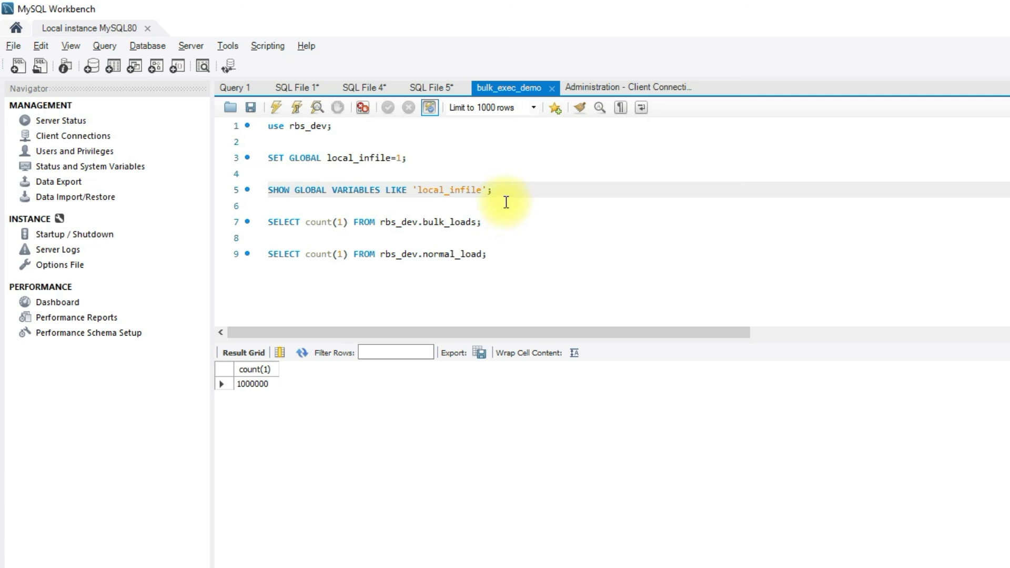